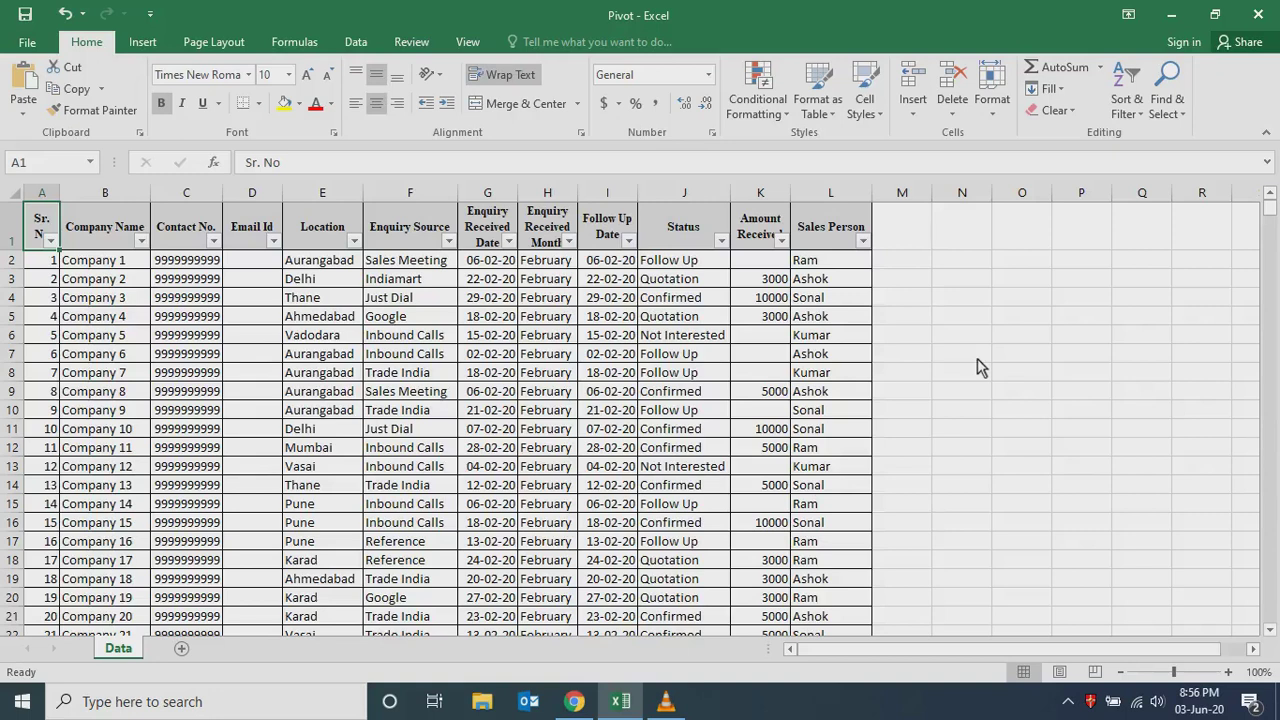
- Examine the enquiry data by column: company, location, enquiry source, received date, status, amount received and sales person
left_click_drag(112, 283, 112, 497)
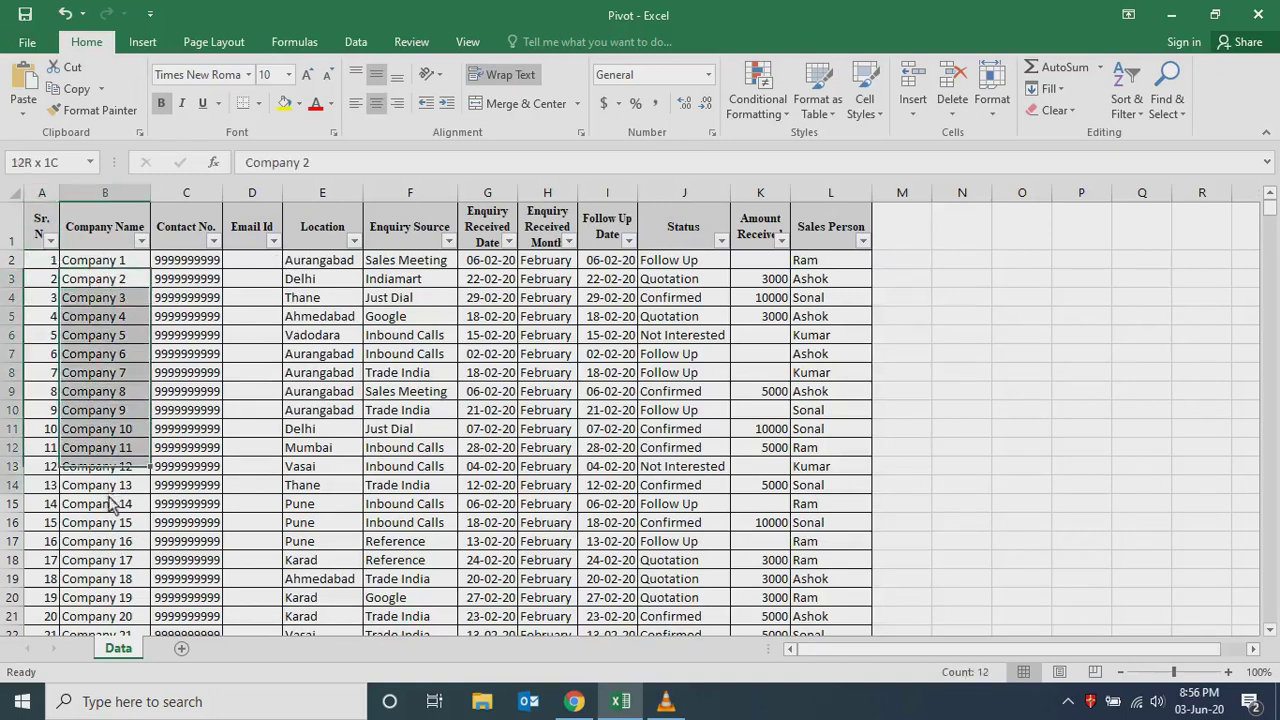
left_click_drag(310, 281, 322, 490)
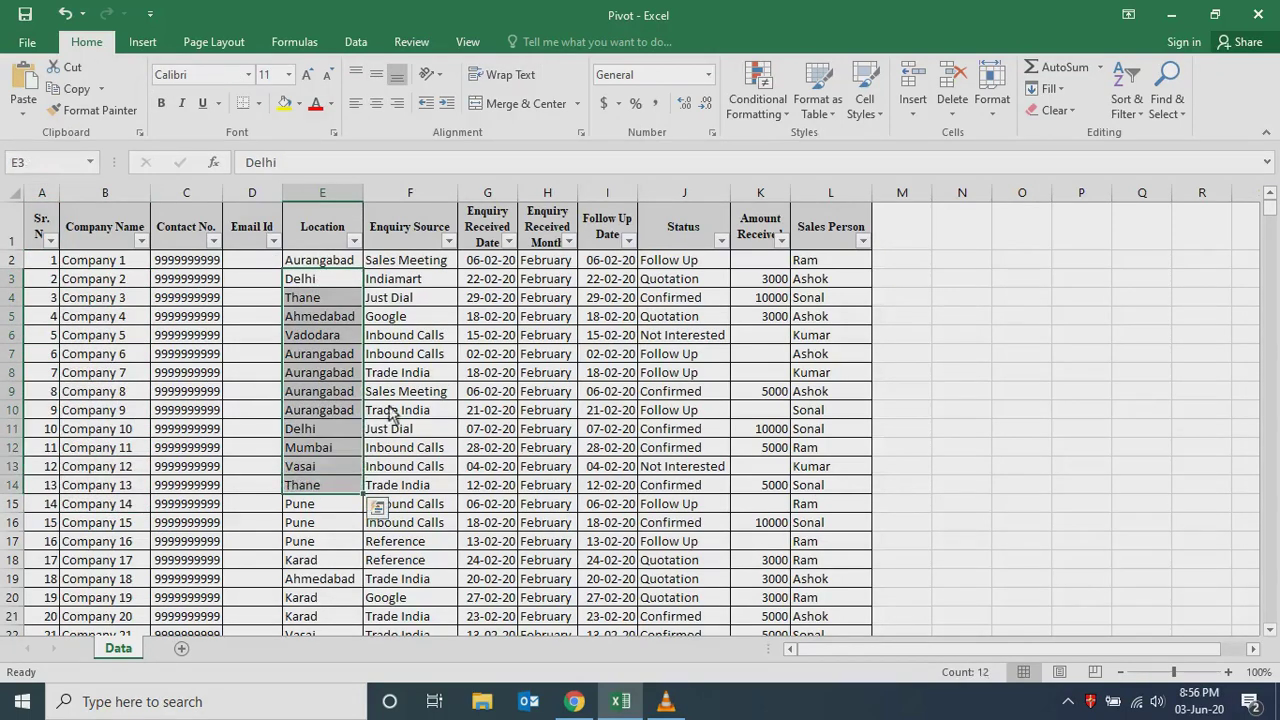
left_click(420, 284)
left_click_drag(420, 284, 420, 562)
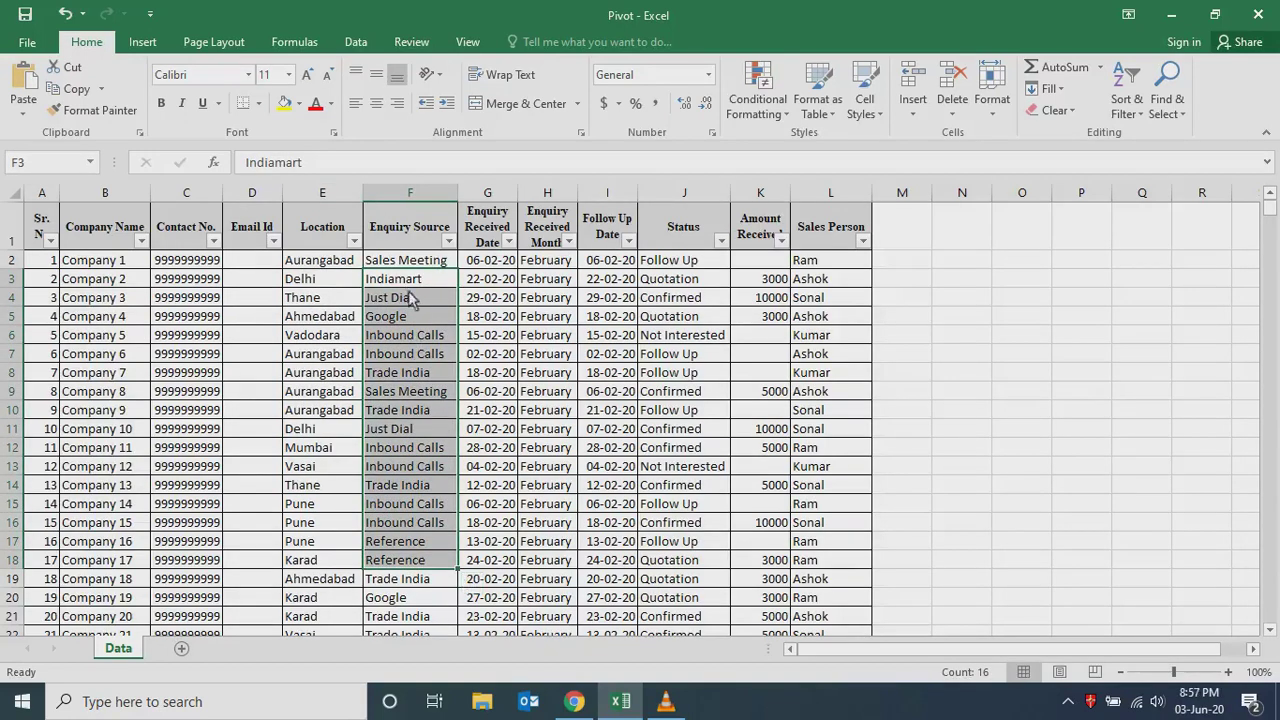
left_click_drag(490, 300, 505, 490)
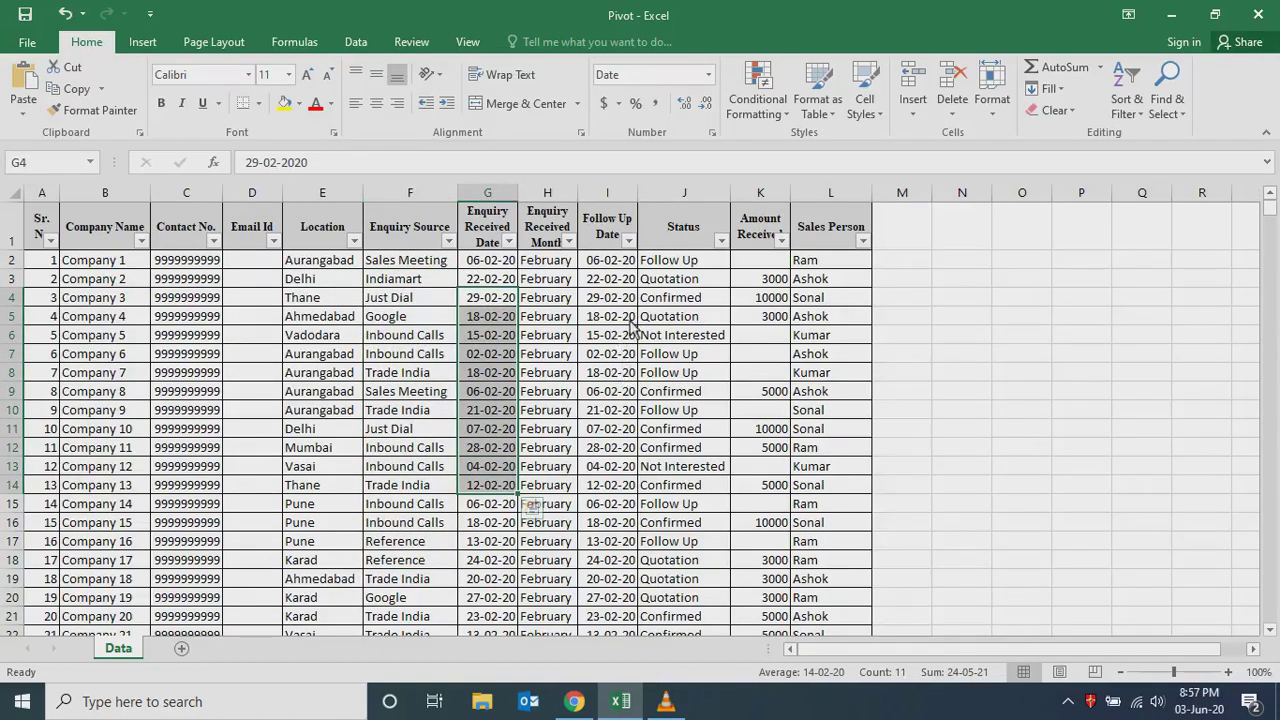
left_click_drag(668, 300, 696, 510)
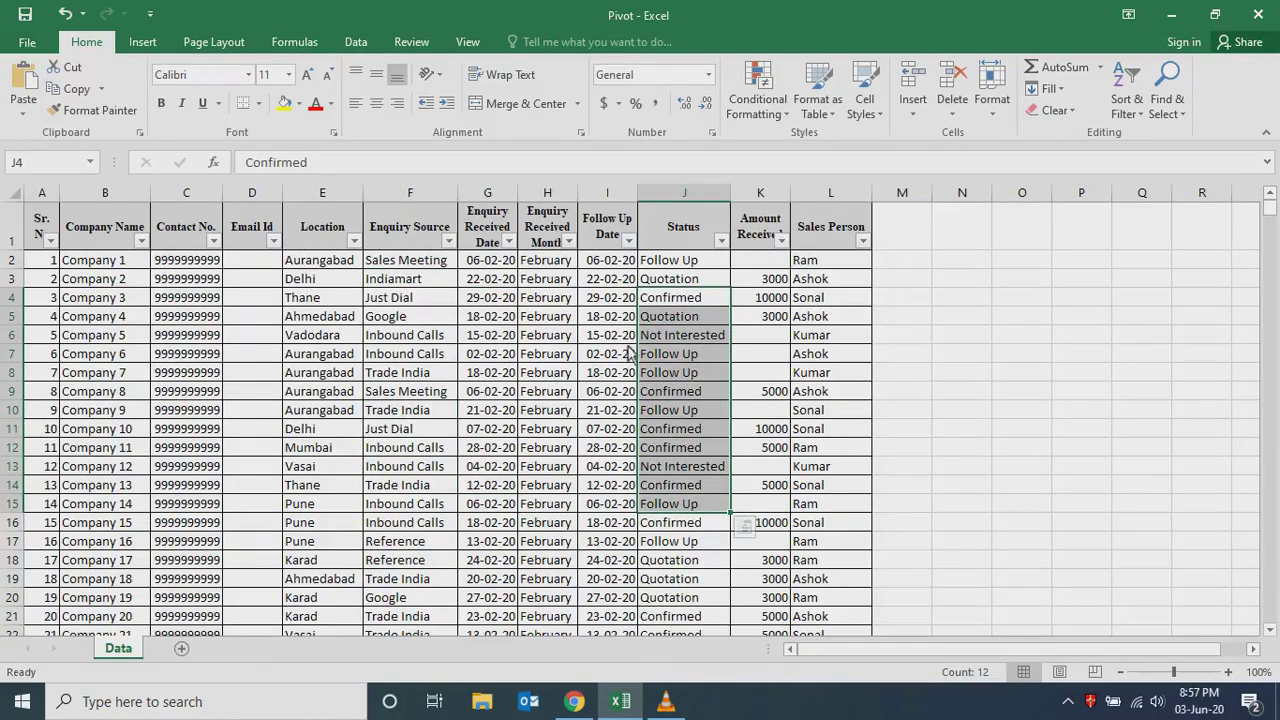
left_click(659, 305)
key("Down")
left_click(700, 340)
left_click(683, 360)
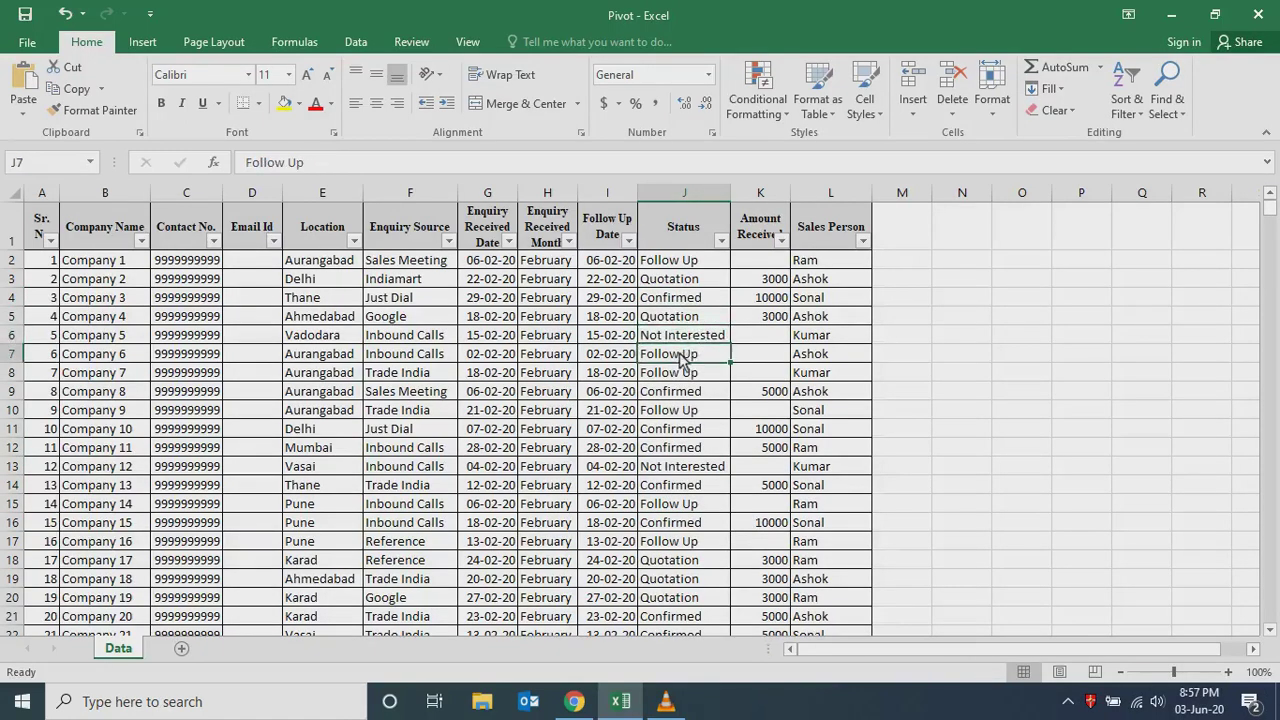
left_click(770, 298)
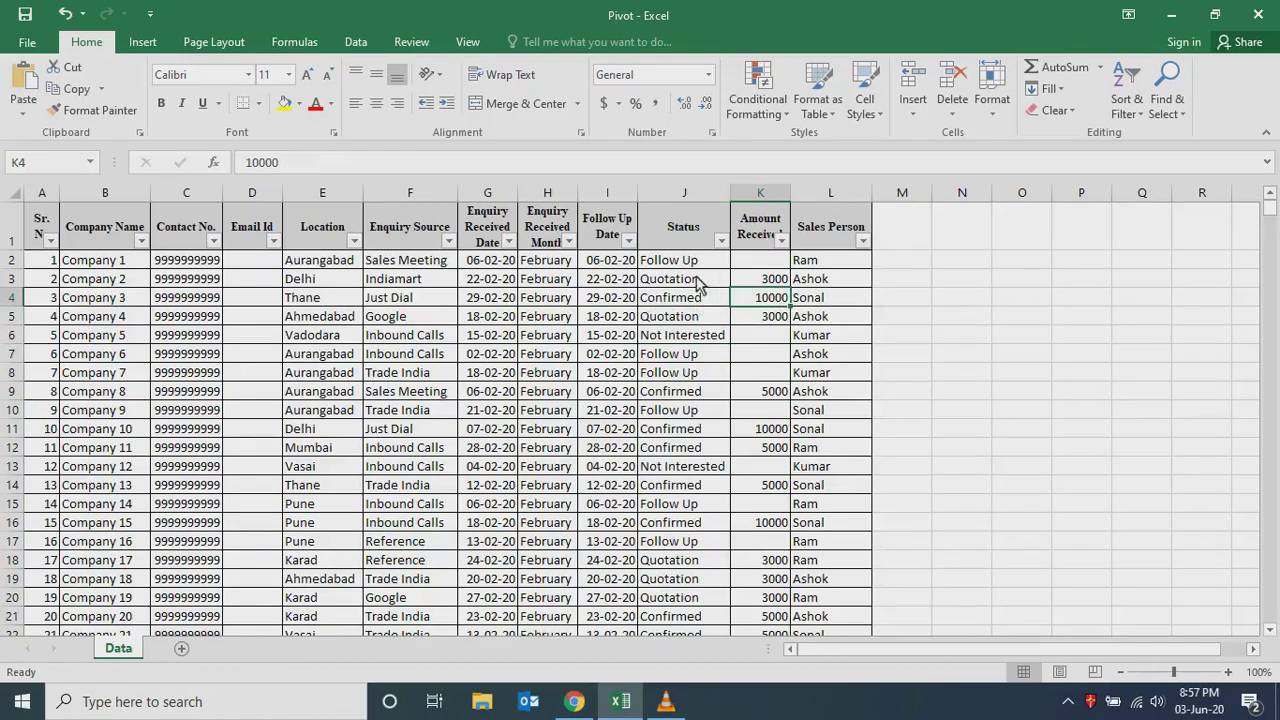
left_click_drag(830, 265, 857, 452)
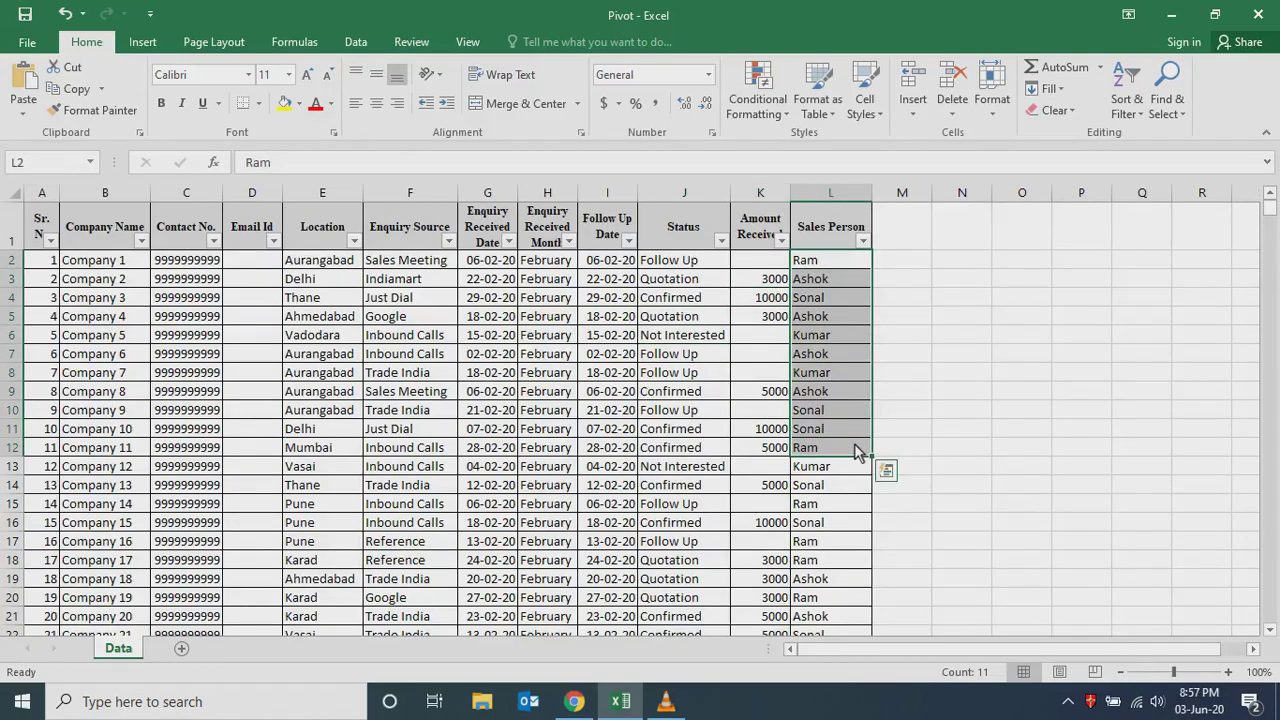
- Check how far down the Company Name records extend and return to the column's header
left_click(483, 412)
key("ctrl+Up")
key("Left")
key("Left")
key("Left")
key("Left")
key("Down")
key("Left")
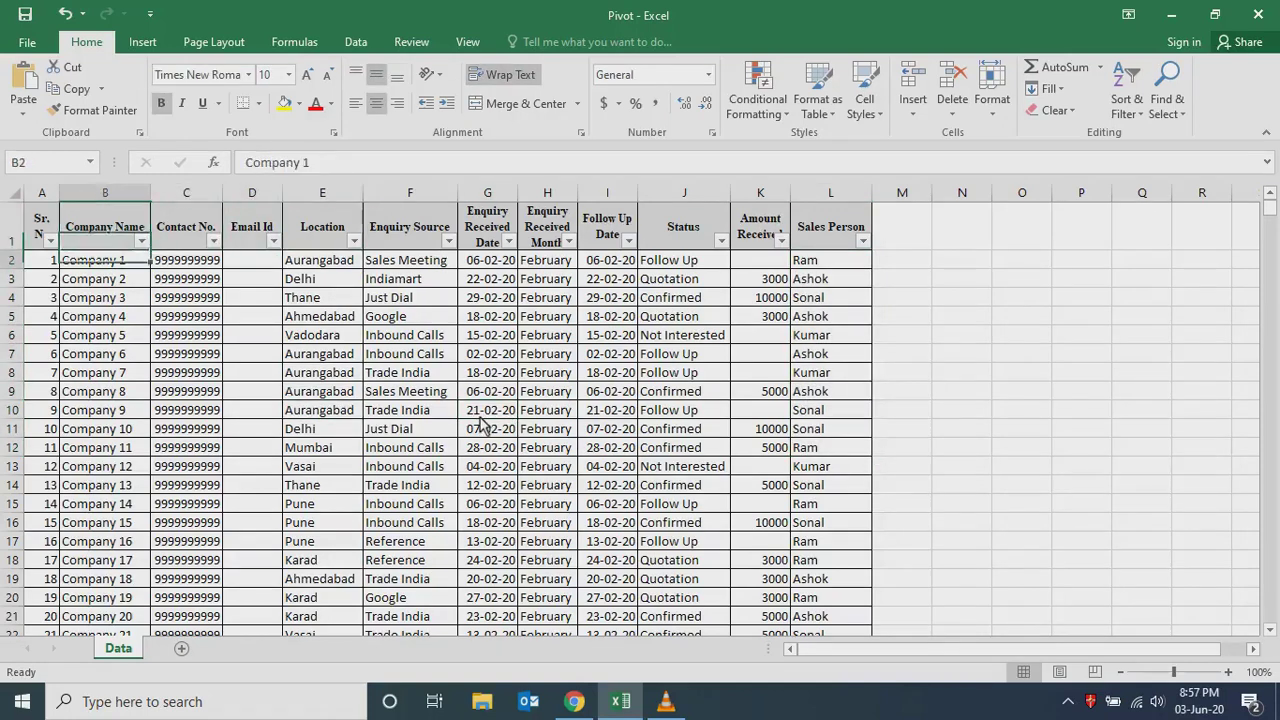
key("ctrl+shift+Down")
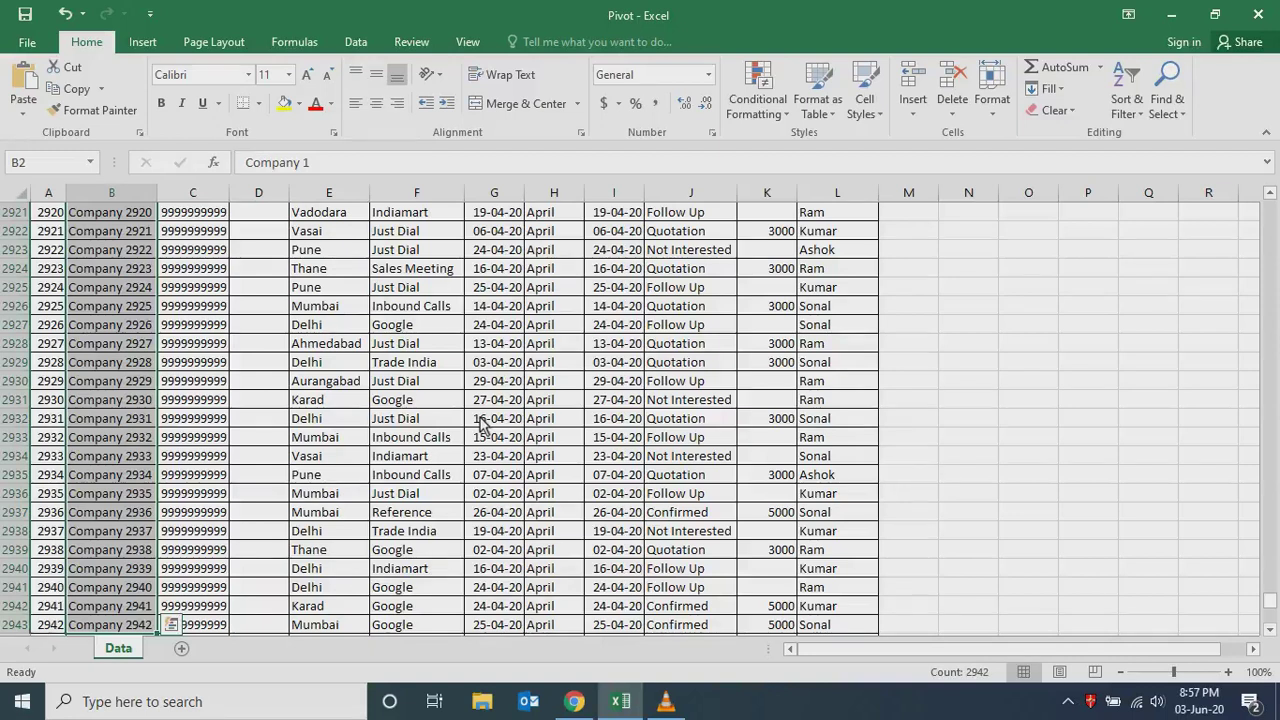
key("ctrl+Up")
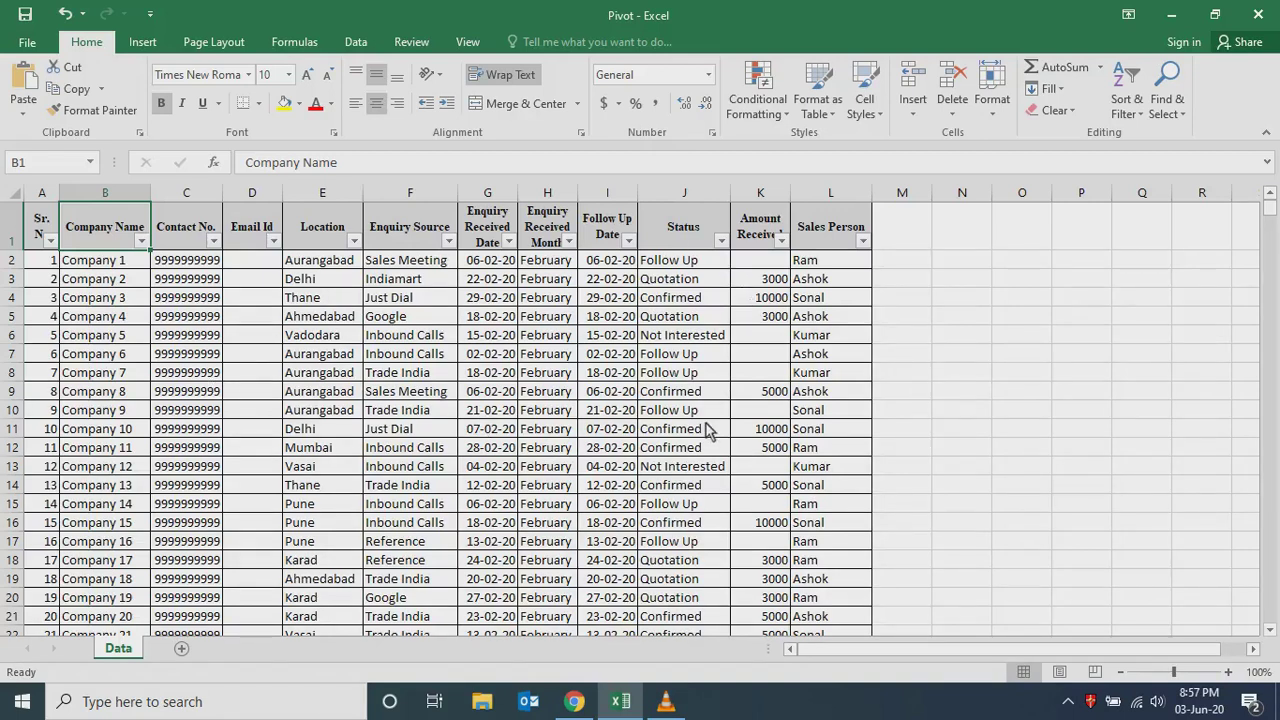
- Create a PivotTable from the range Data!$A$1:$L$2943, placed in the existing worksheet at Data!$Q$2
left_click(322, 354)
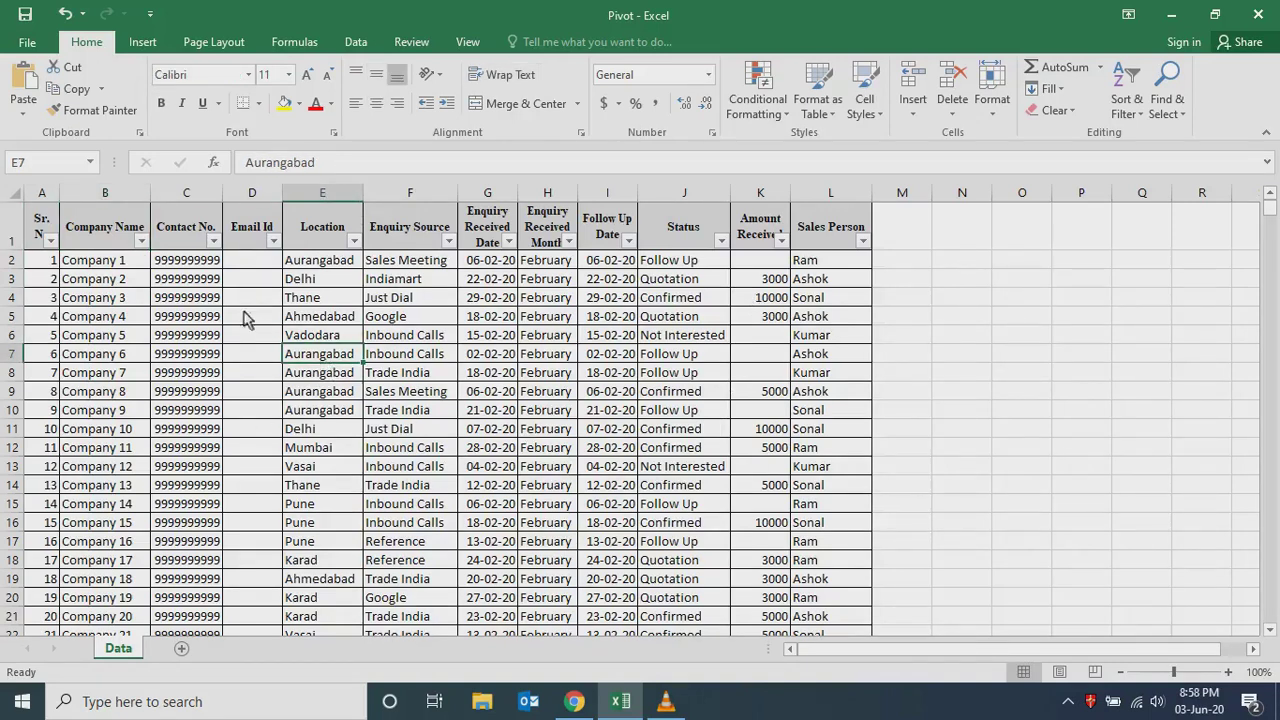
left_click(153, 43)
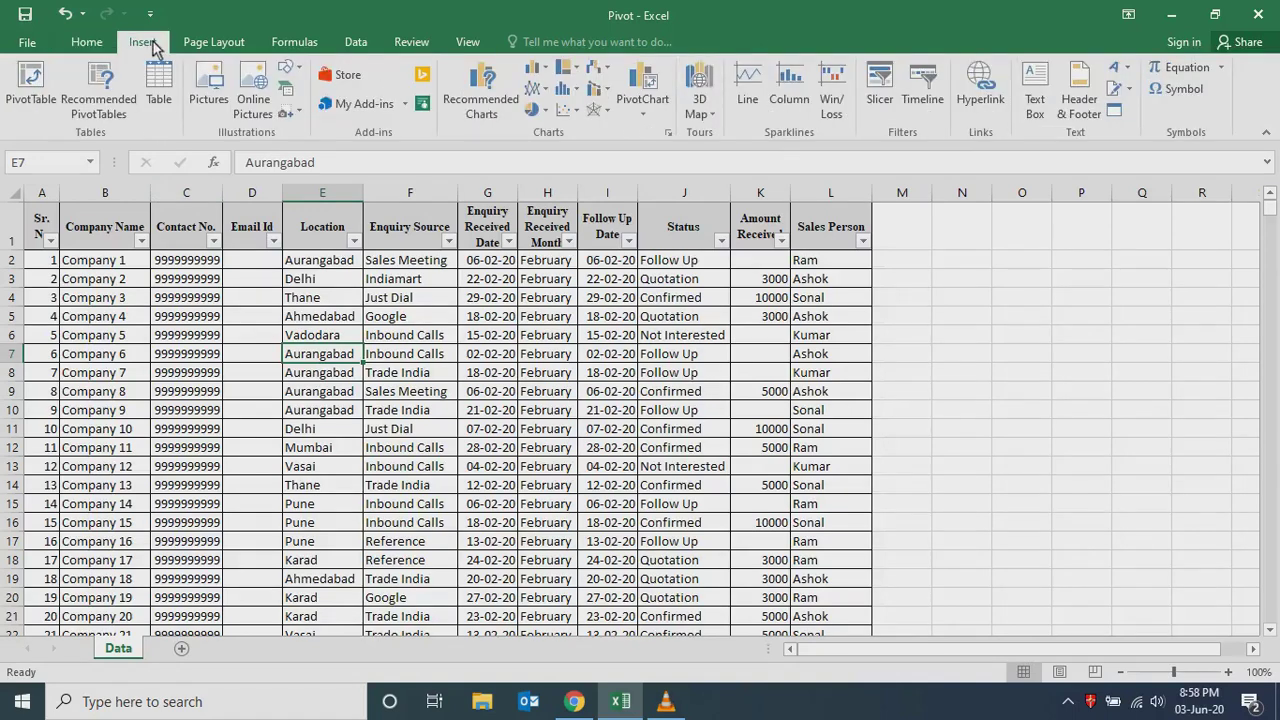
left_click(33, 90)
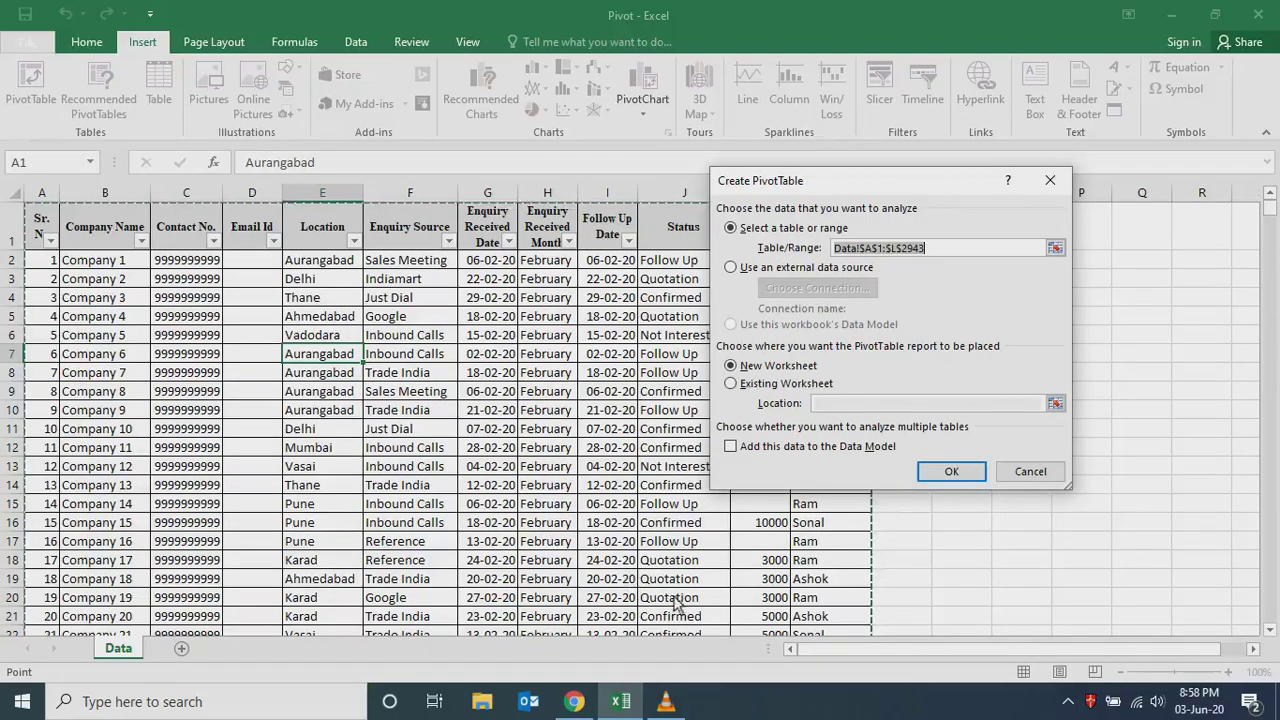
left_click(731, 383)
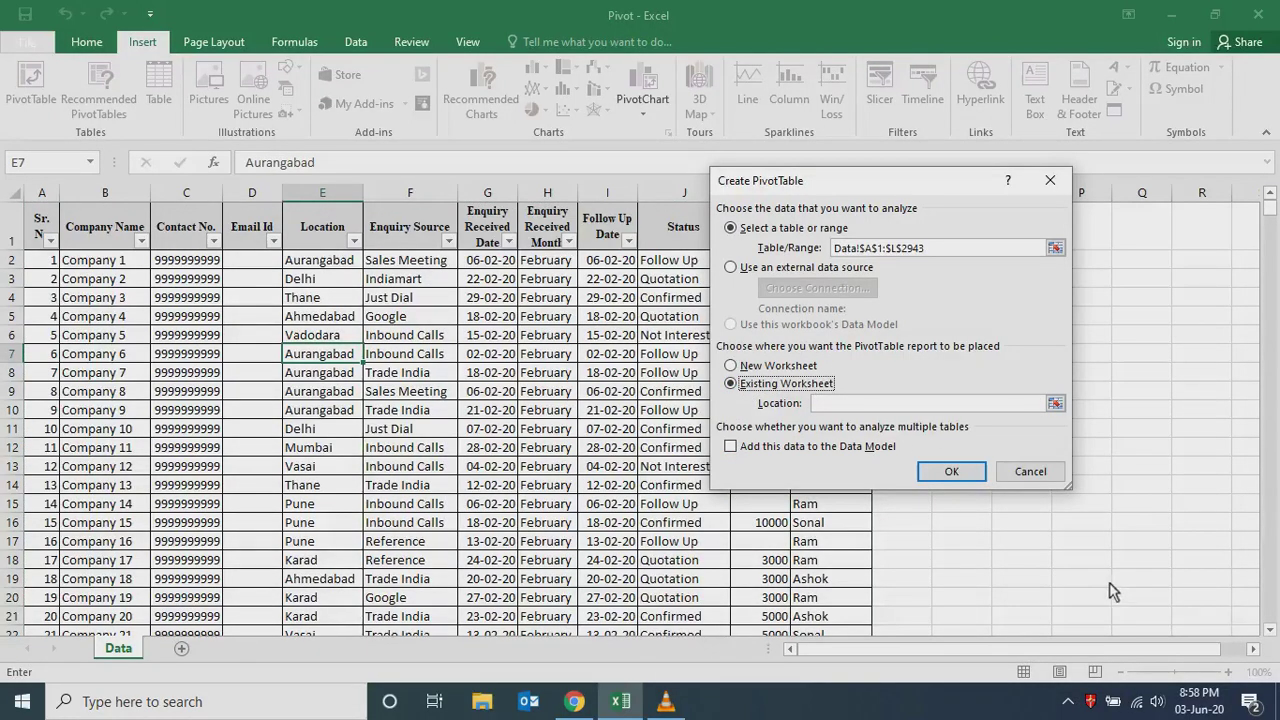
left_click(852, 404)
left_click_drag(835, 182, 541, 169)
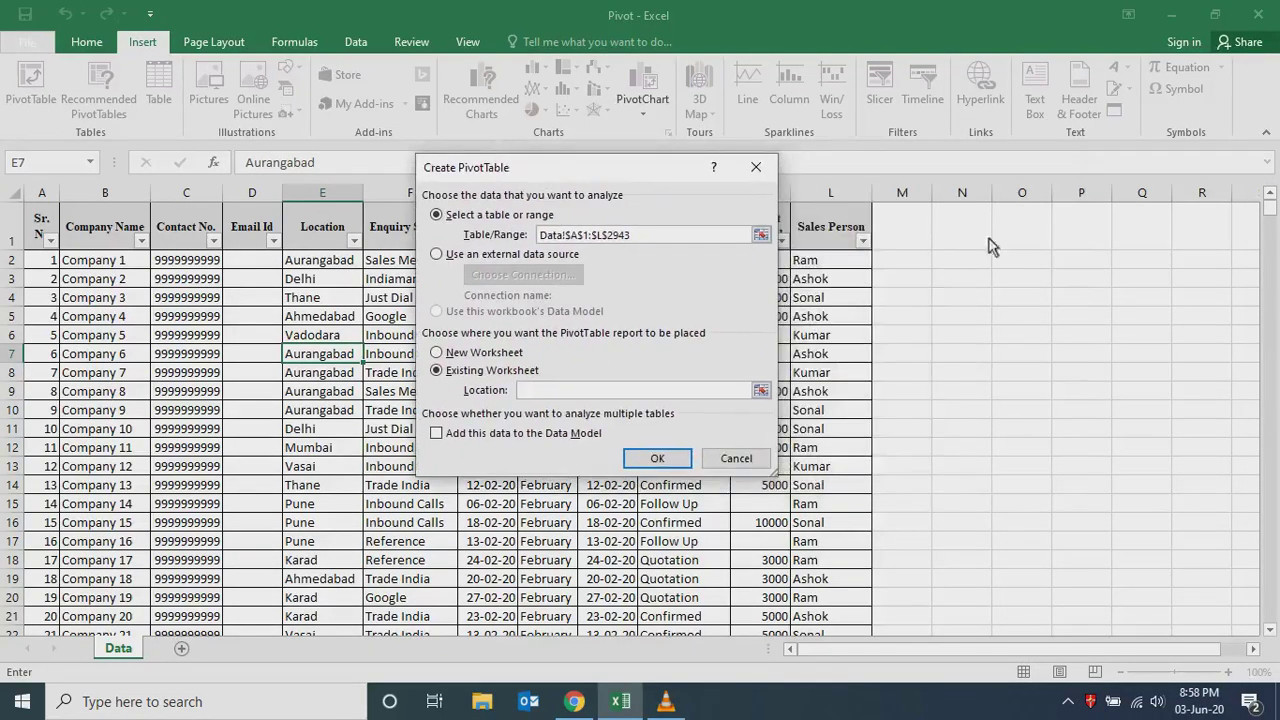
left_click(1130, 266)
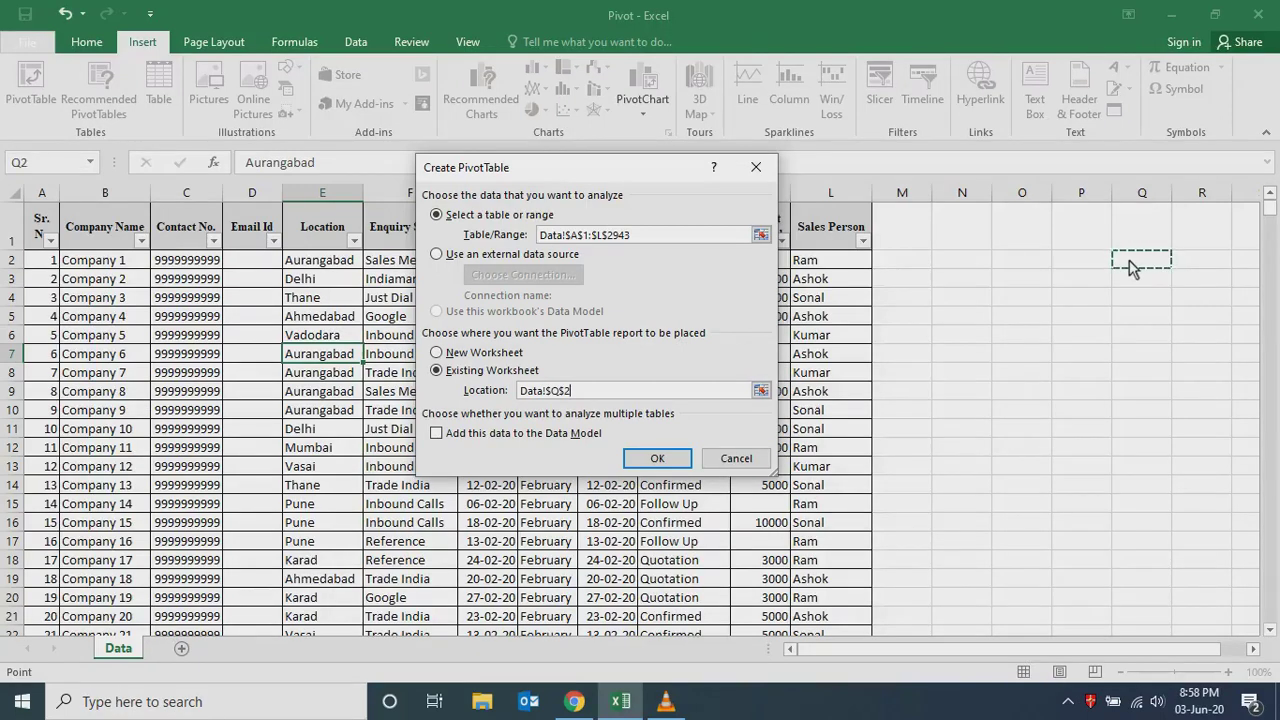
left_click(656, 459)
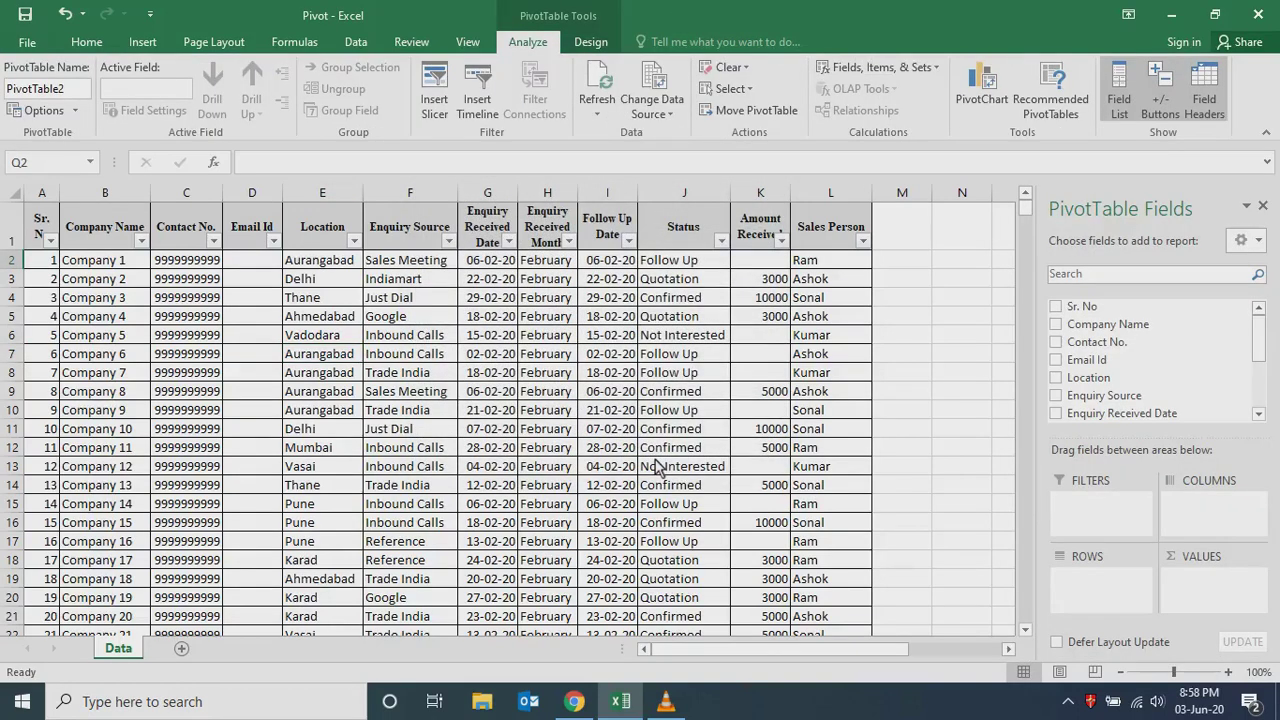
- Compare the PivotTable's available fields with the column headings in row 1 of the data
left_click_drag(762, 652, 960, 647)
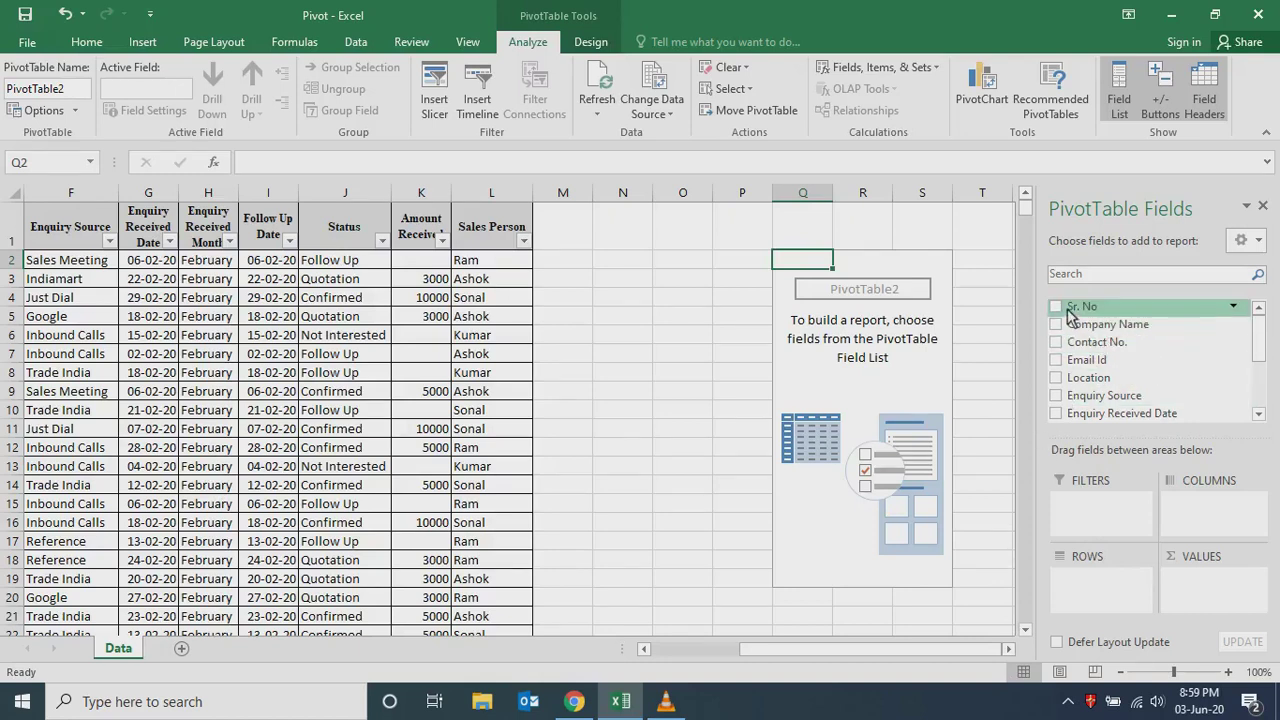
left_click(267, 224)
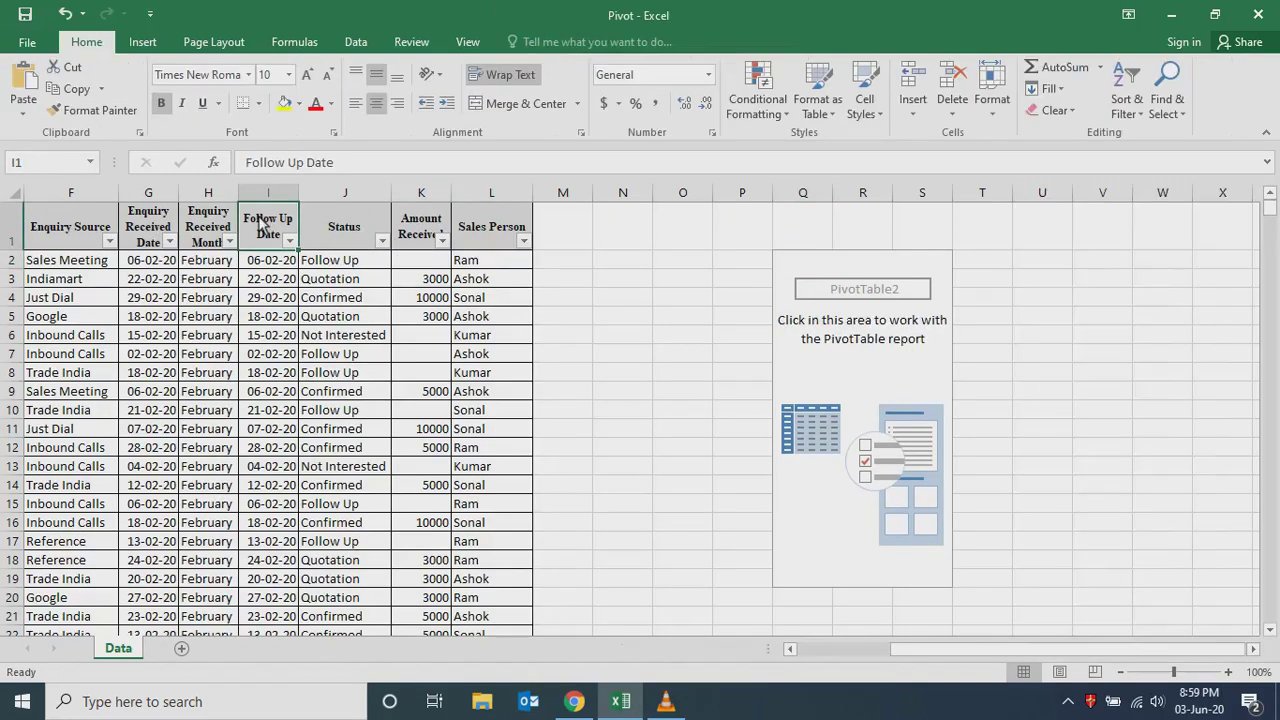
key("ctrl+Home")
key("ctrl+shift+Right")
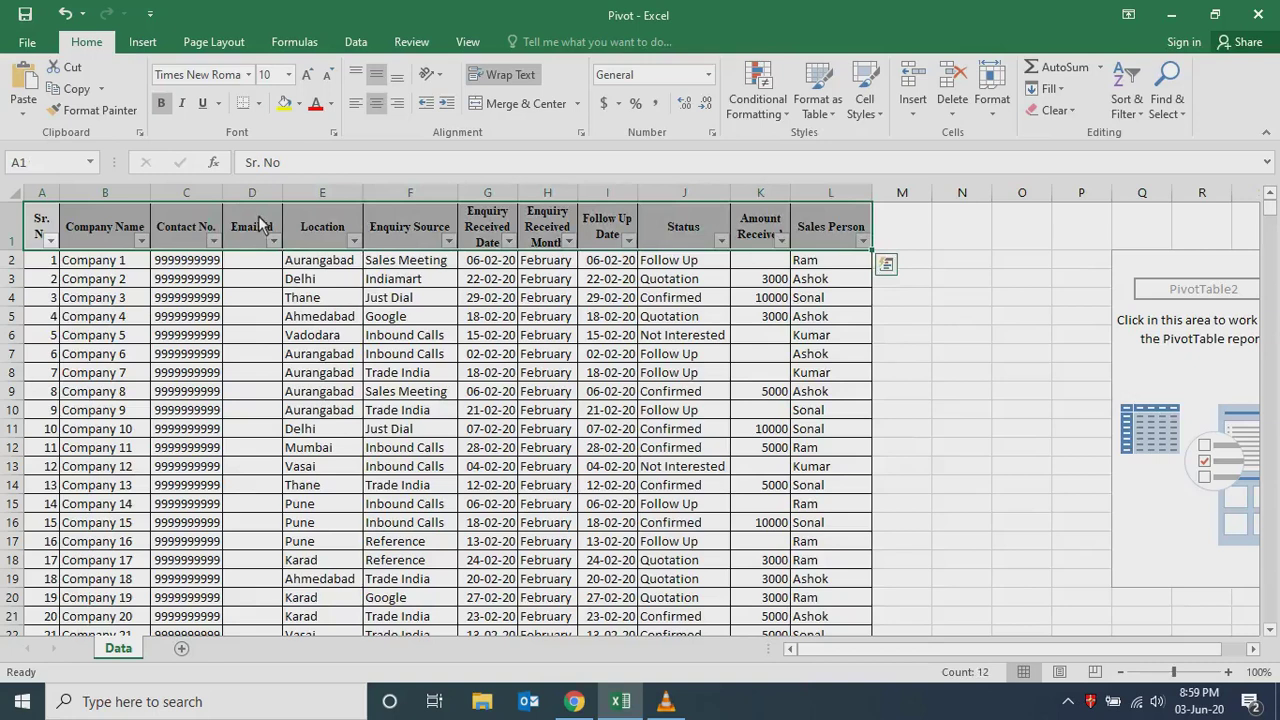
key("Right")
key("Right")
key("Right")
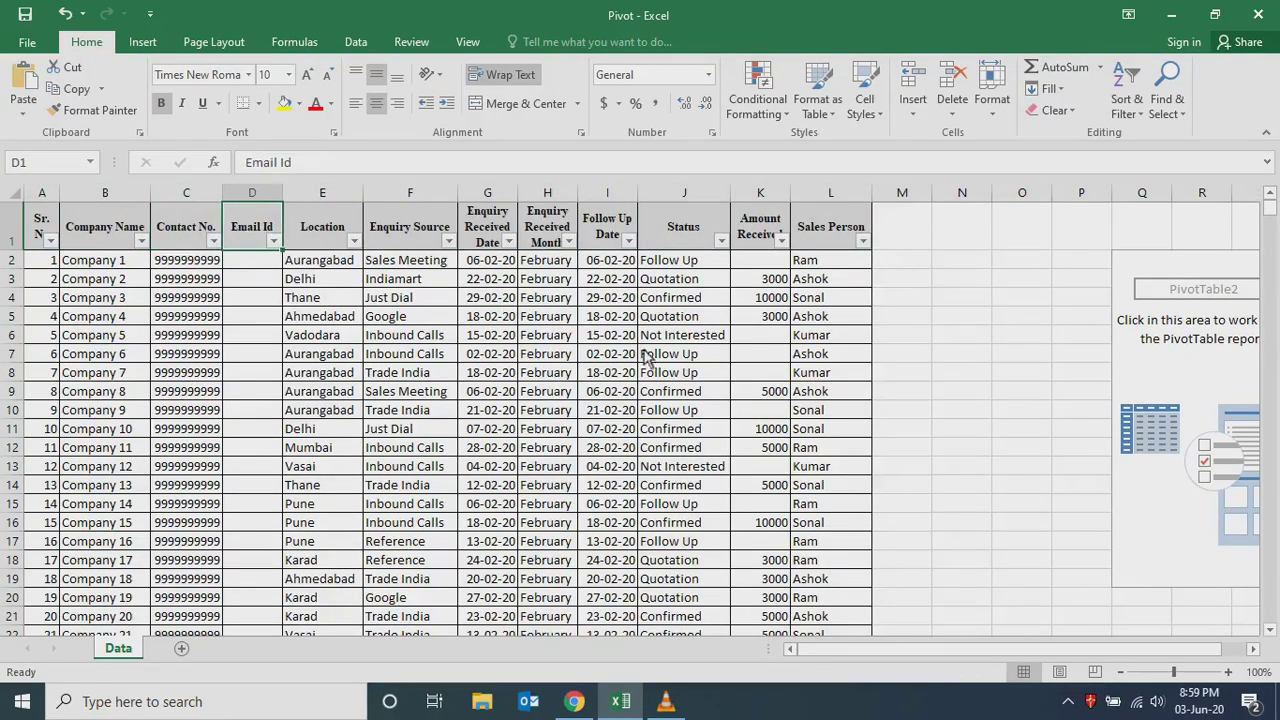
- Add the Sales Person field to the PivotTable's columns and move it to the rows
left_click(1120, 374)
left_click_drag(1259, 330, 1266, 394)
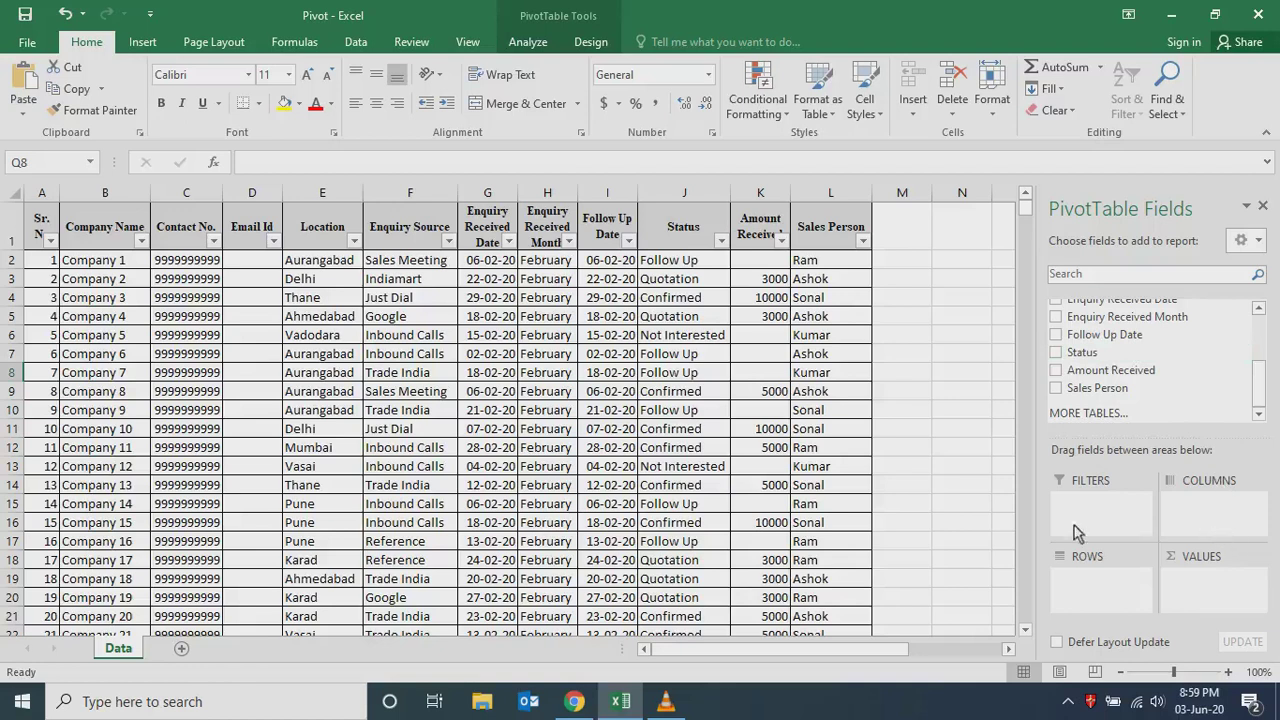
left_click_drag(897, 650, 988, 652)
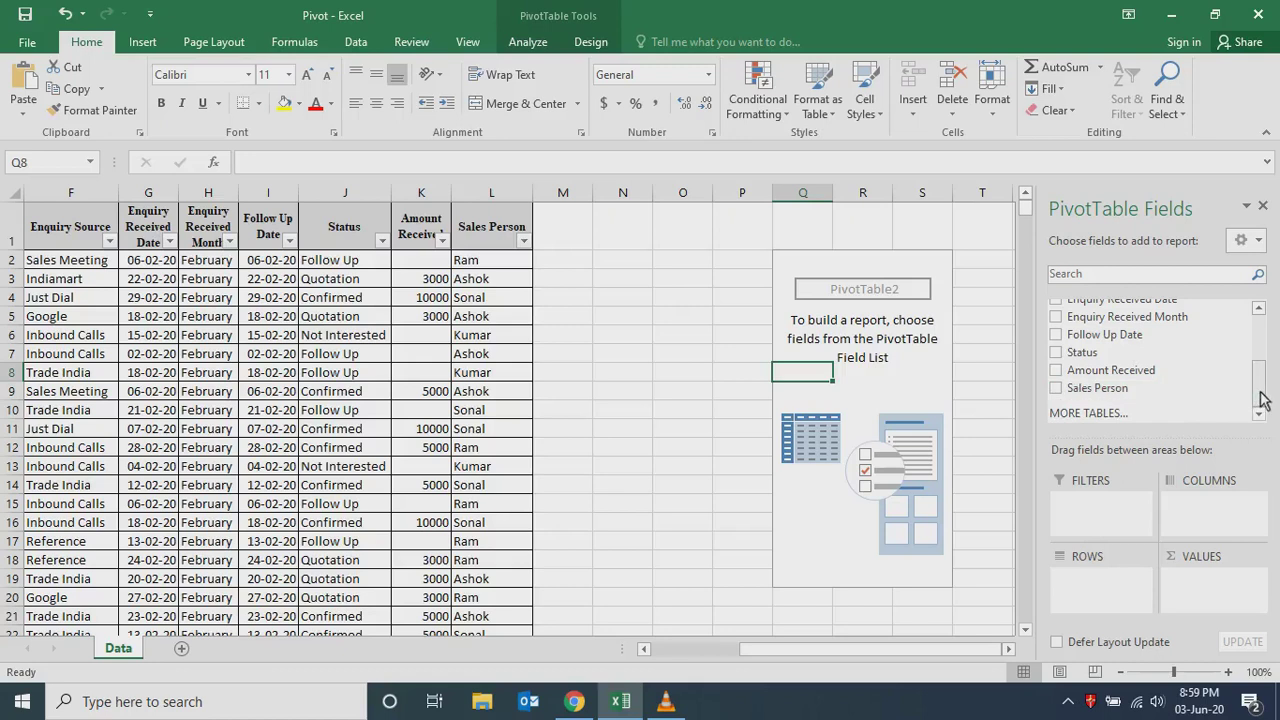
left_click_drag(1063, 393, 1208, 522)
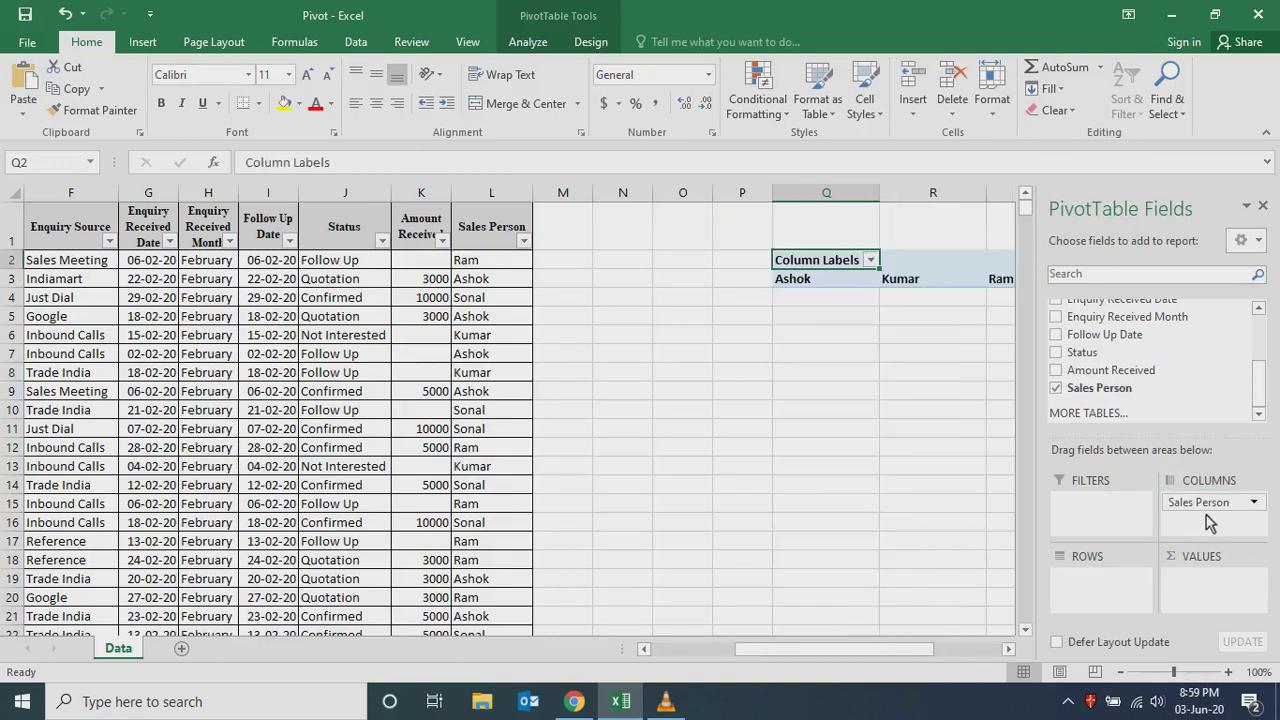
left_click_drag(858, 651, 948, 660)
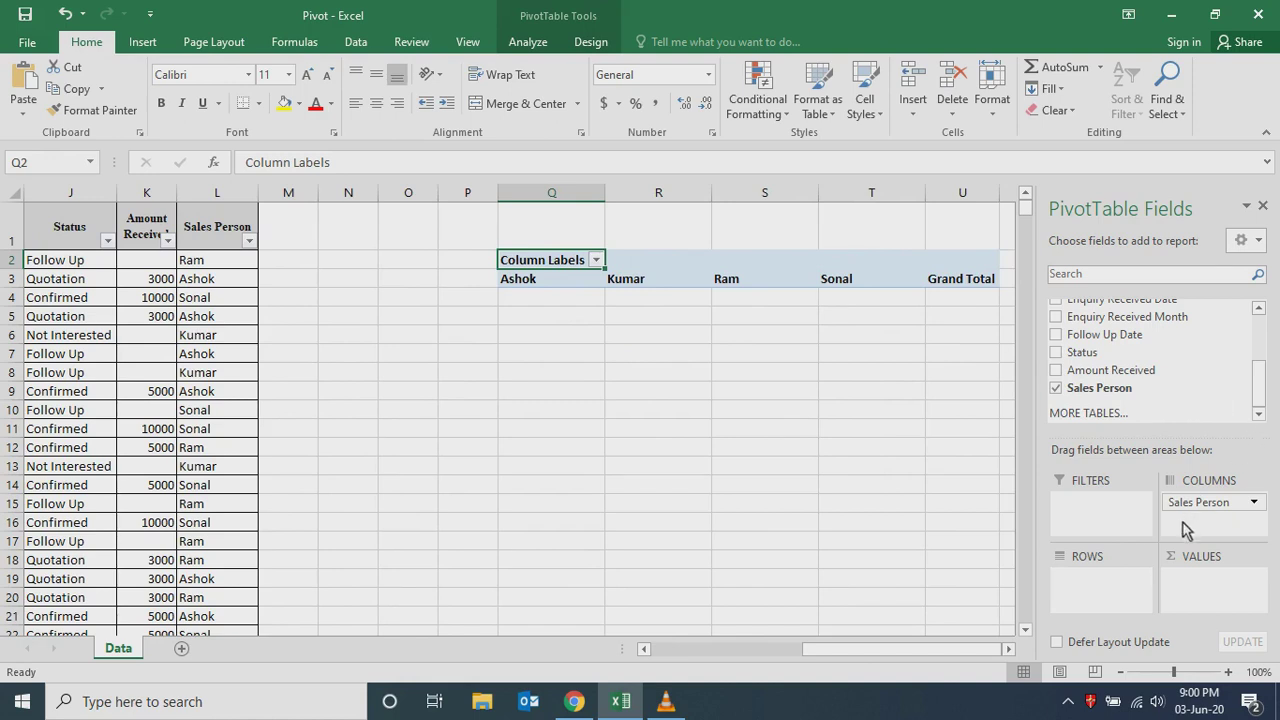
left_click_drag(1186, 505, 1102, 601)
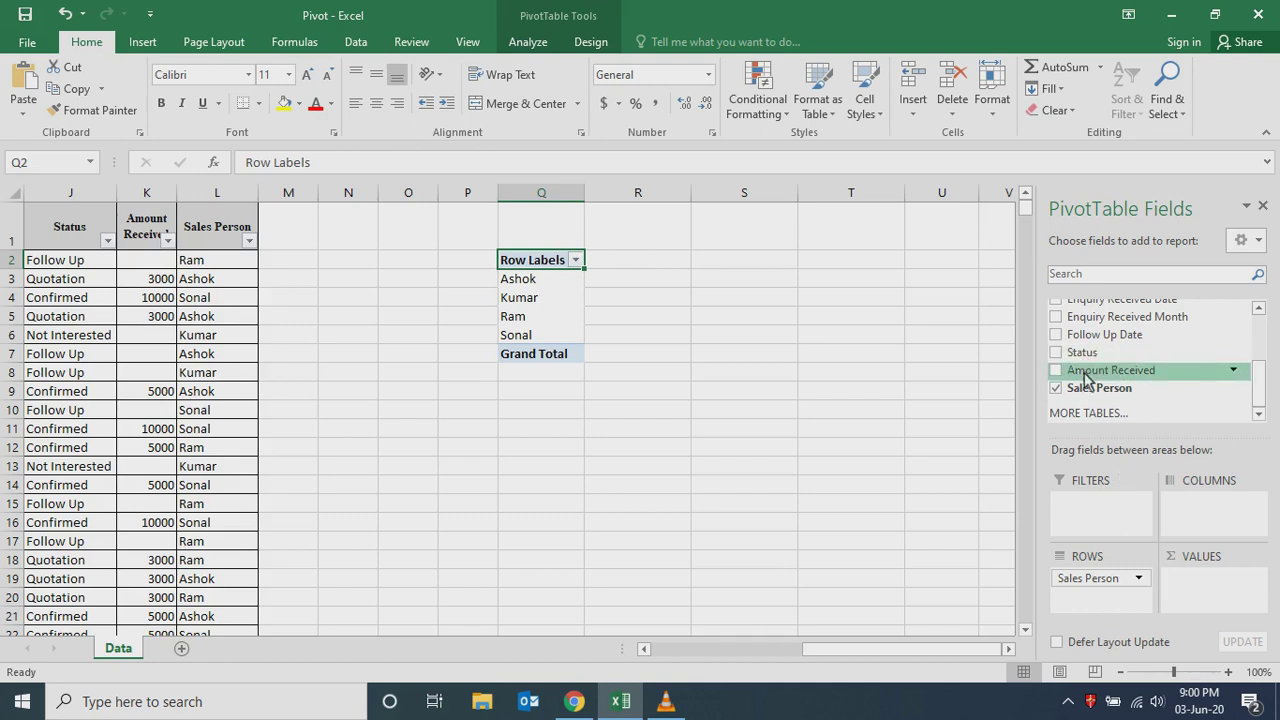
- Add Amount Received to the PivotTable's values and summarize it by Sum
left_click_drag(1086, 378, 1212, 600)
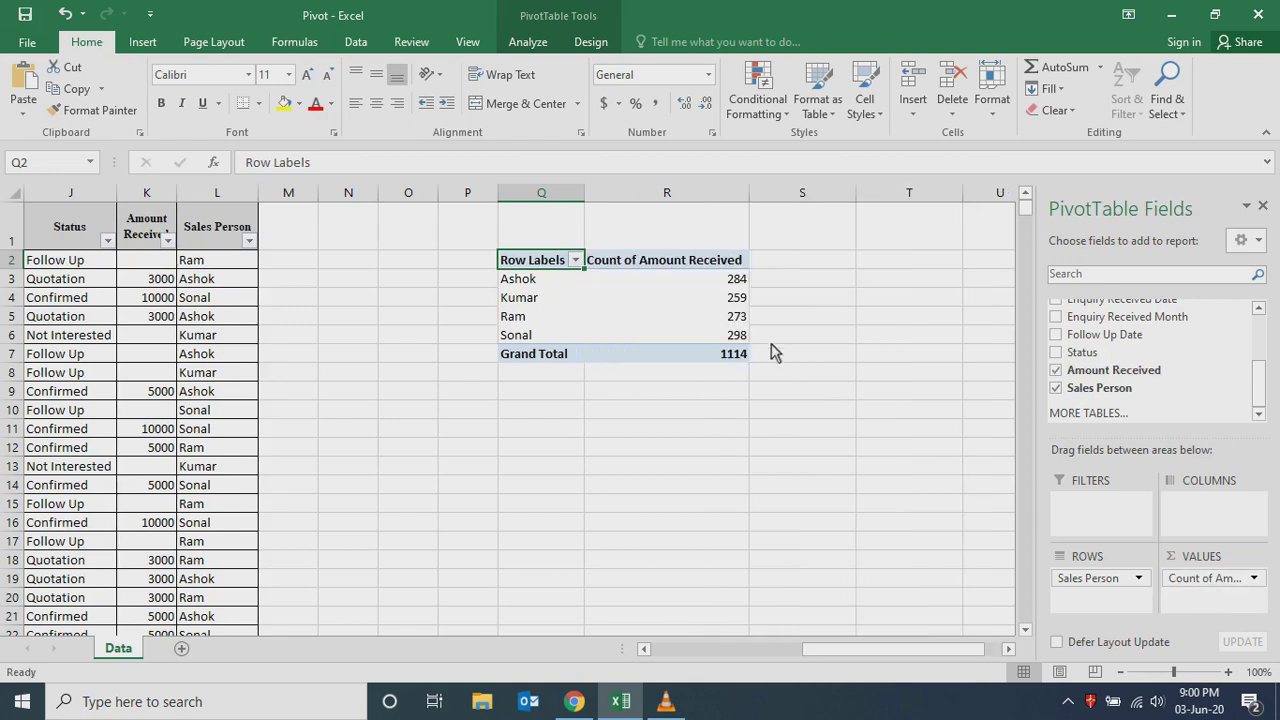
left_click(1255, 579)
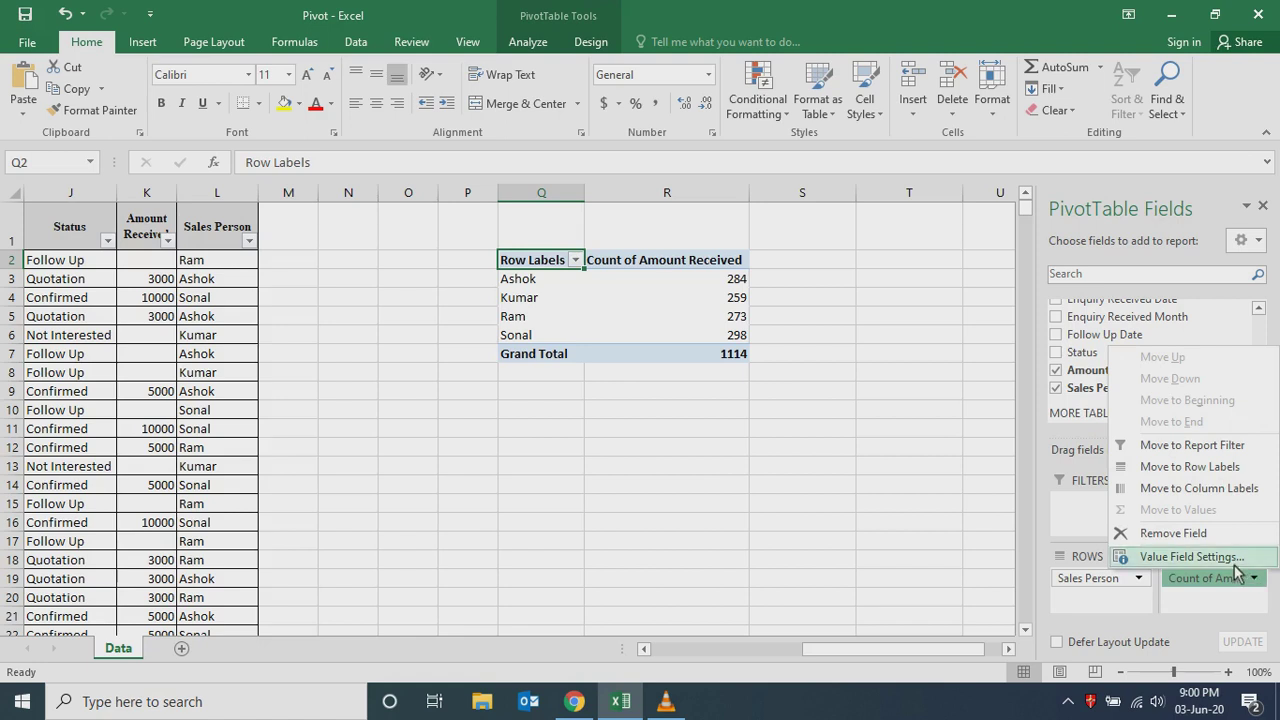
left_click(1237, 563)
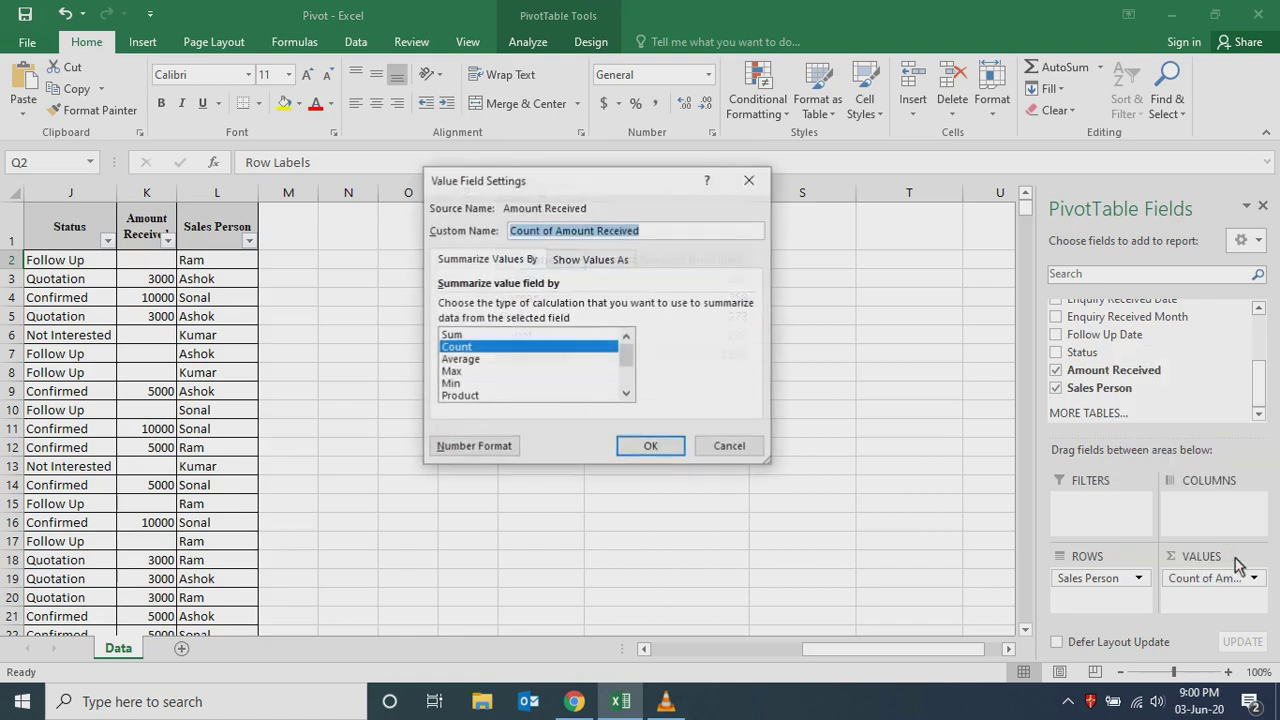
left_click(482, 336)
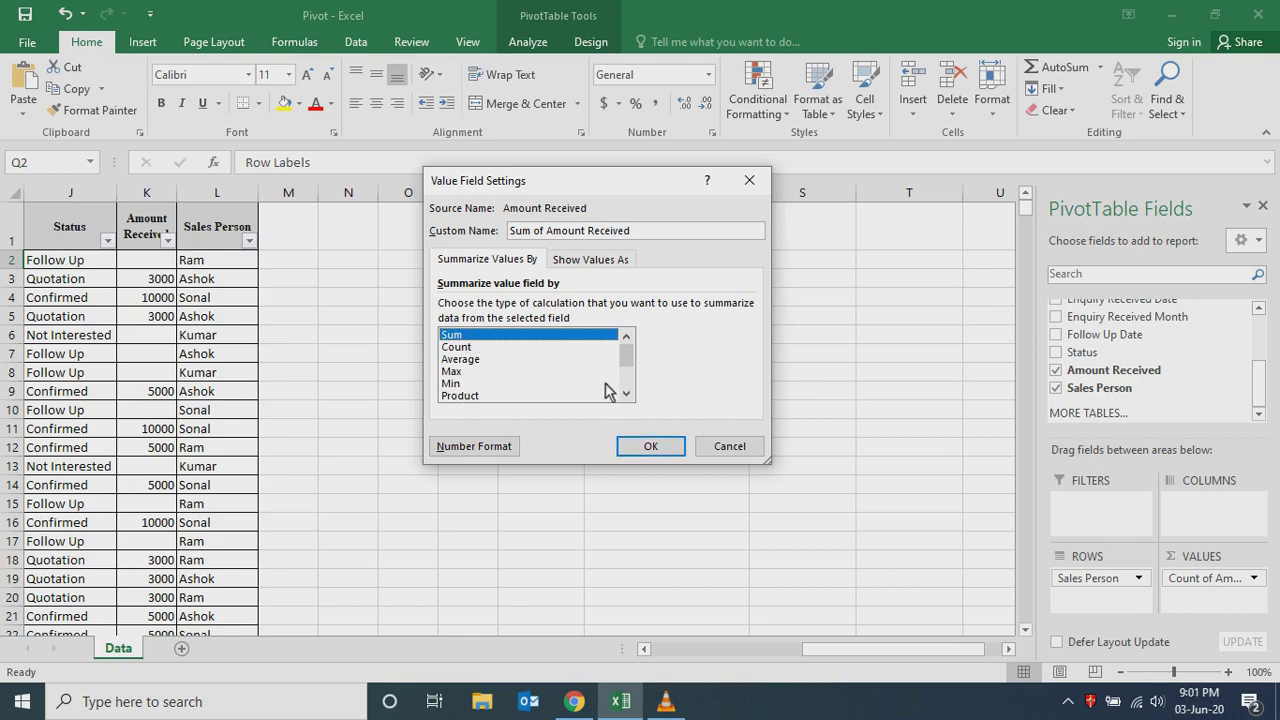
left_click(652, 447)
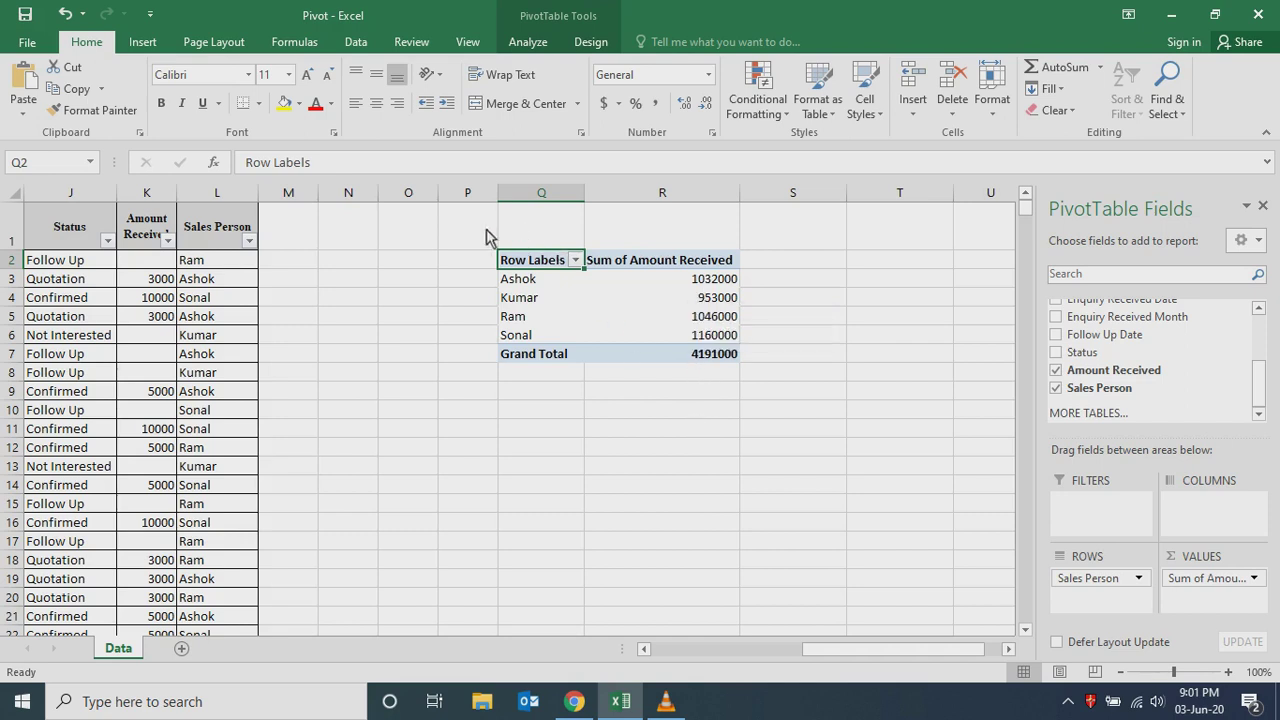
- Review the amounts received per sales person in the PivotTable and return to cell A1 of the data
left_click(672, 336)
left_click(597, 298)
key("Left")
key("Up")
key("Up")
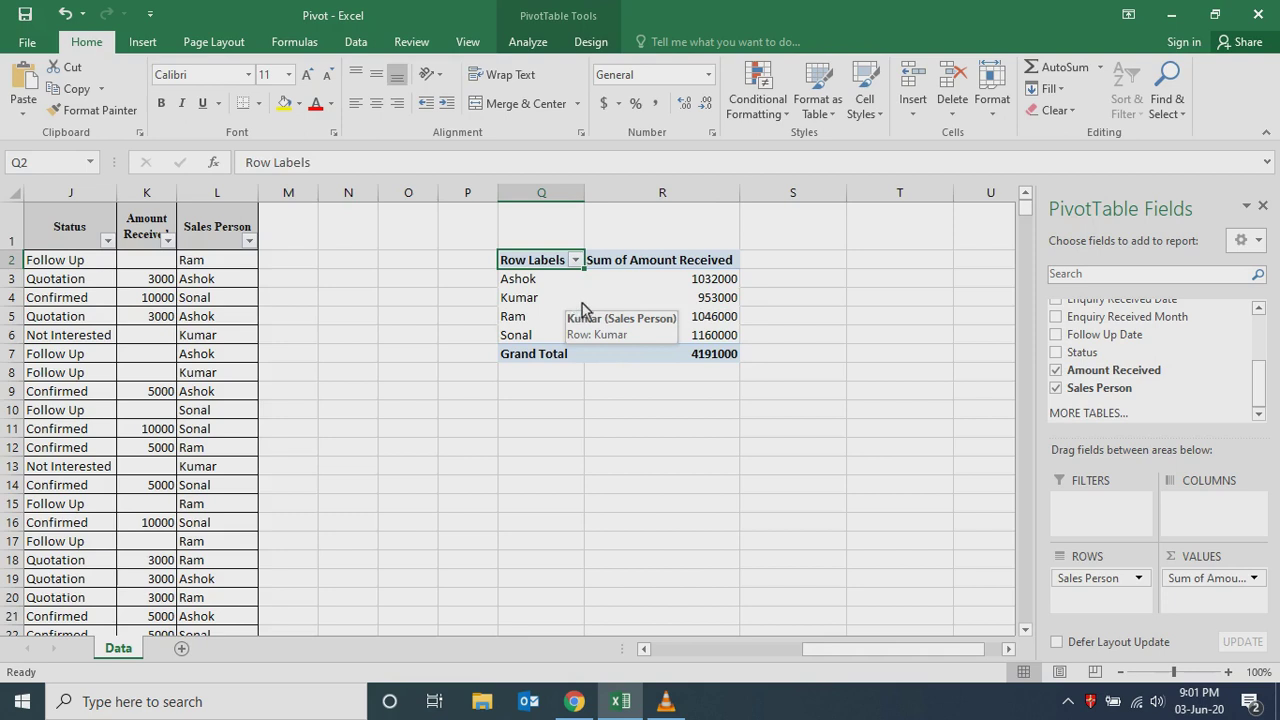
left_click(583, 491)
key("Home")
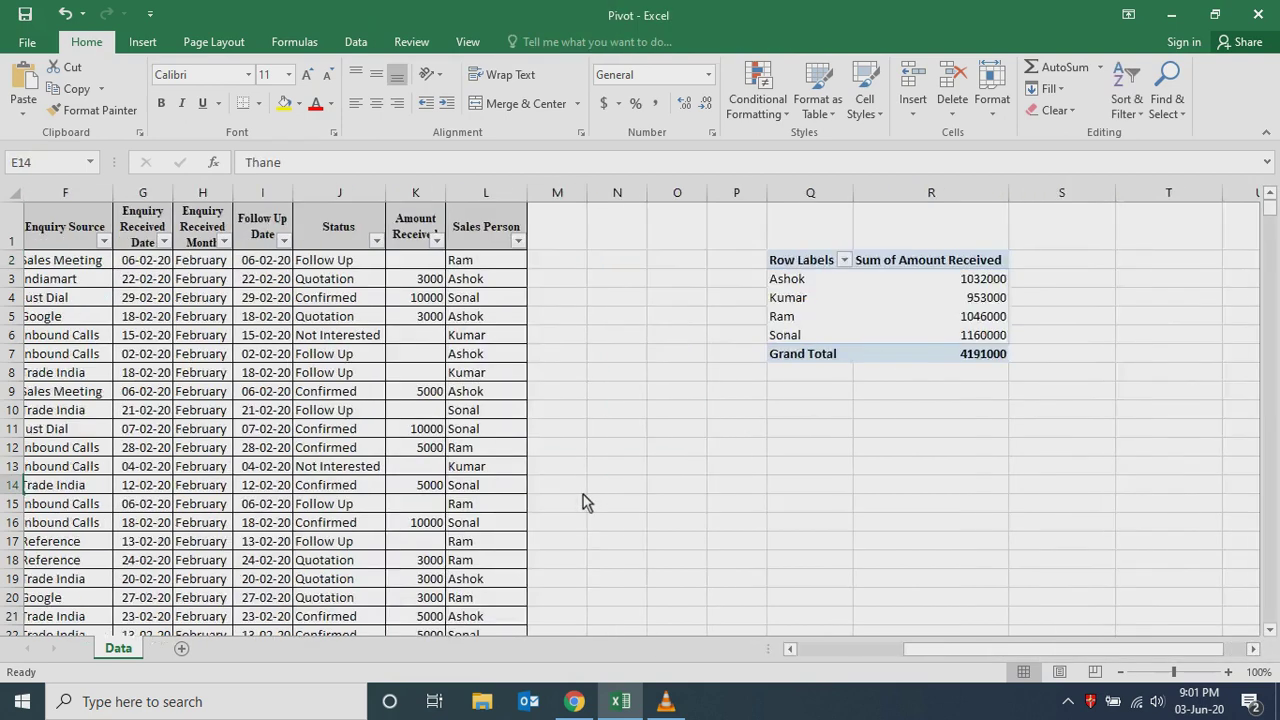
key("ctrl+Home")
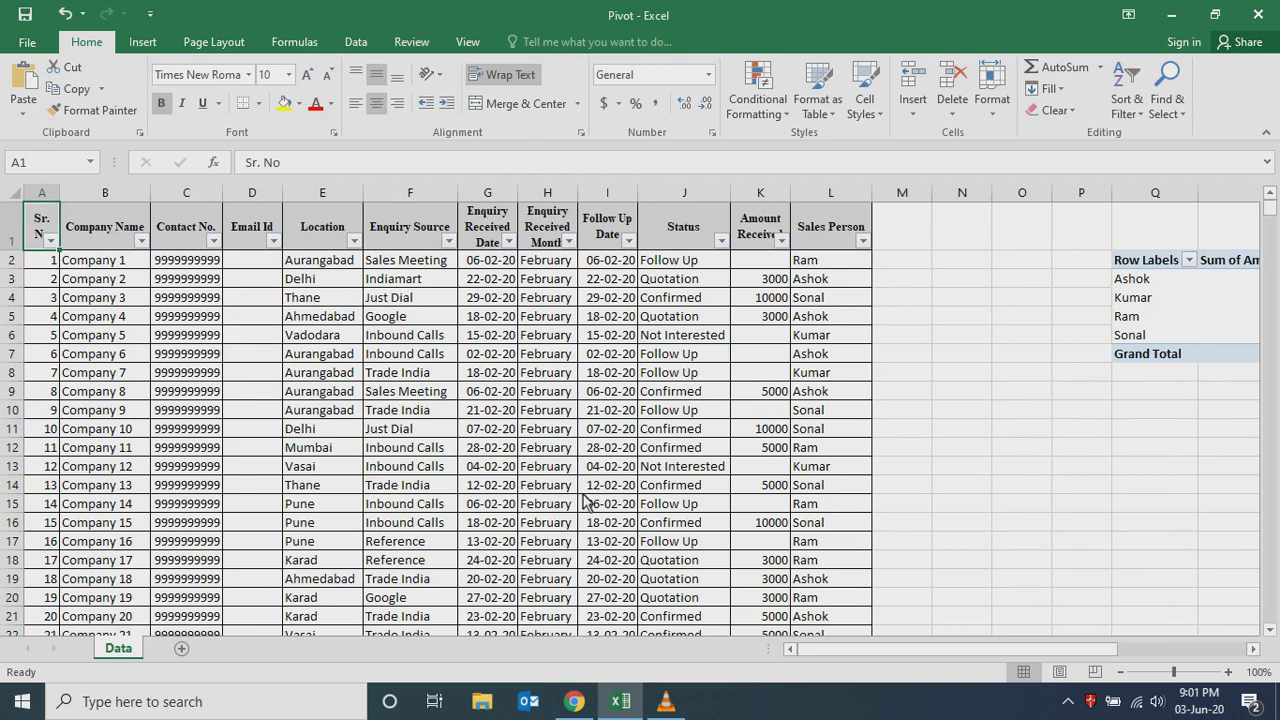
- Select the whole enquiry data range A1:L2943 and insert a PivotTable from it on a new worksheet
key("ctrl+shift+Right")
key("ctrl+shift+Down")
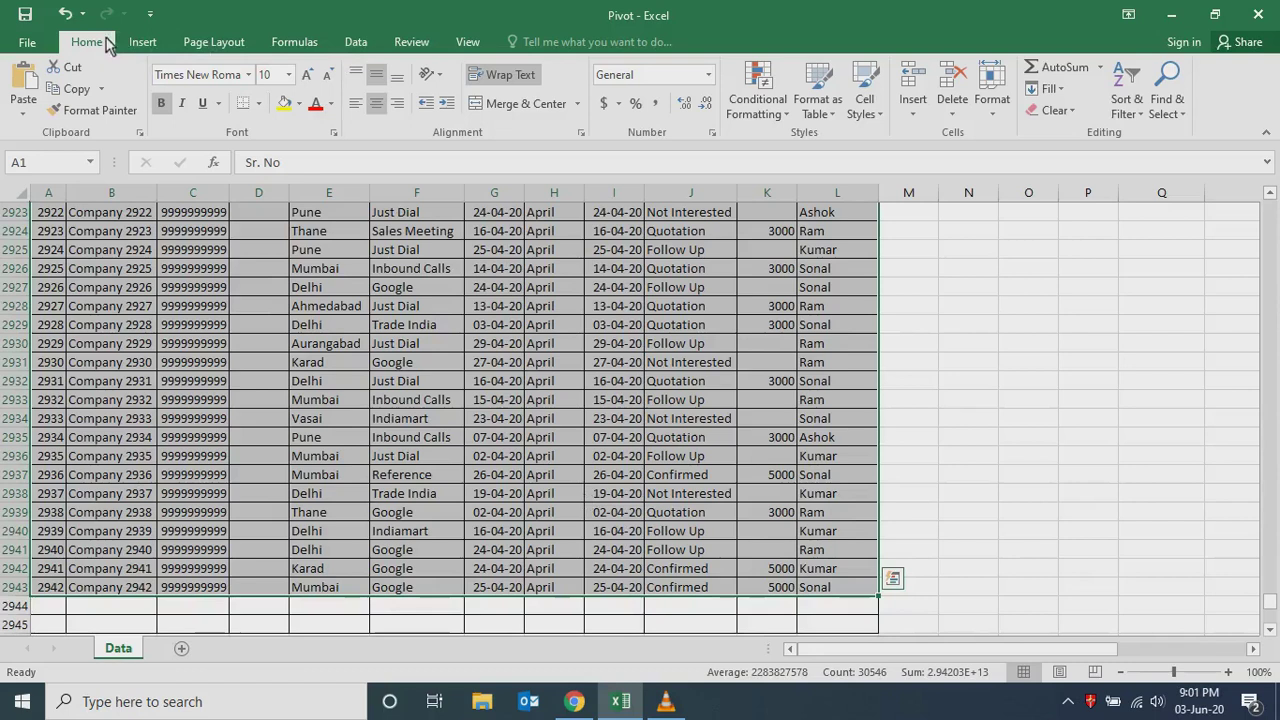
left_click(146, 44)
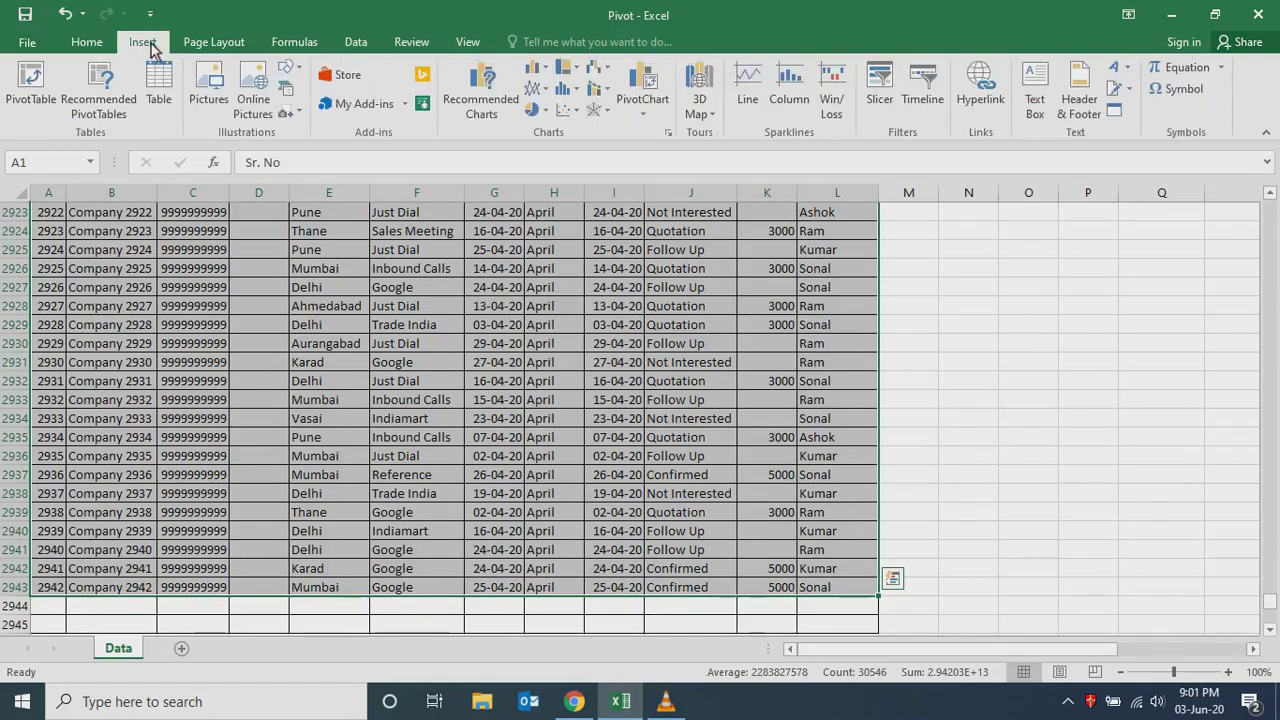
left_click(33, 78)
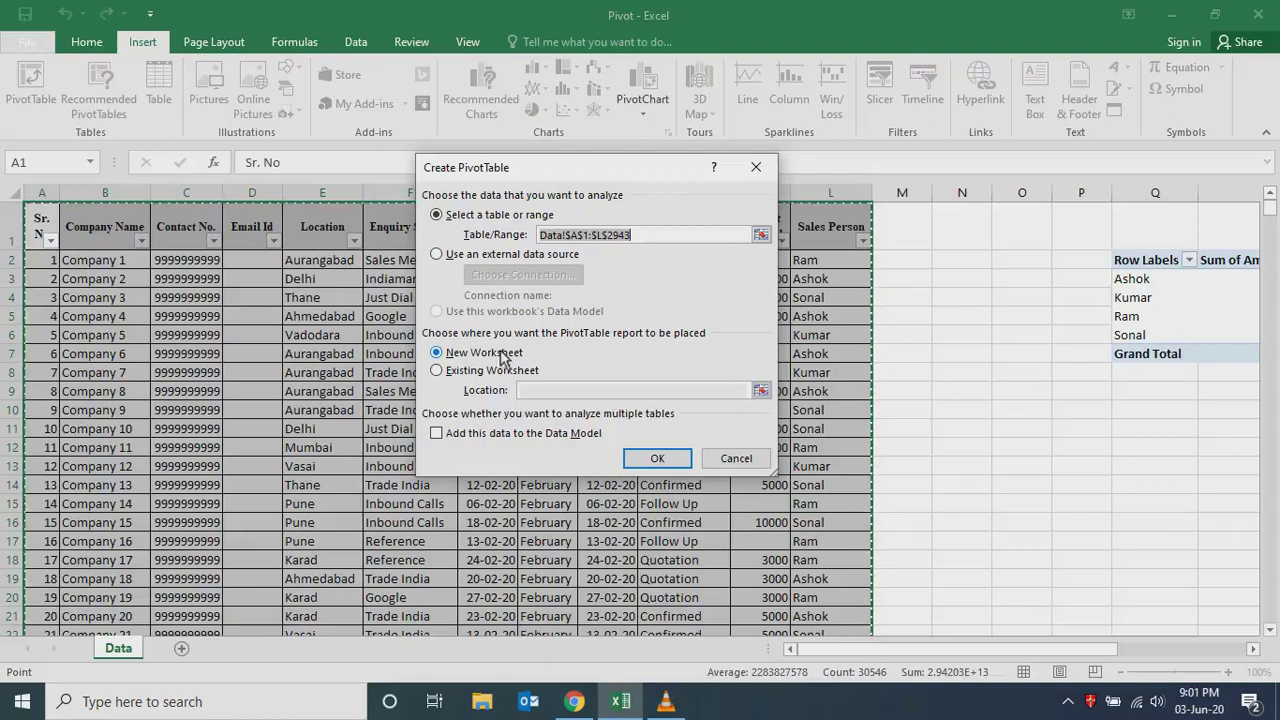
left_click(658, 460)
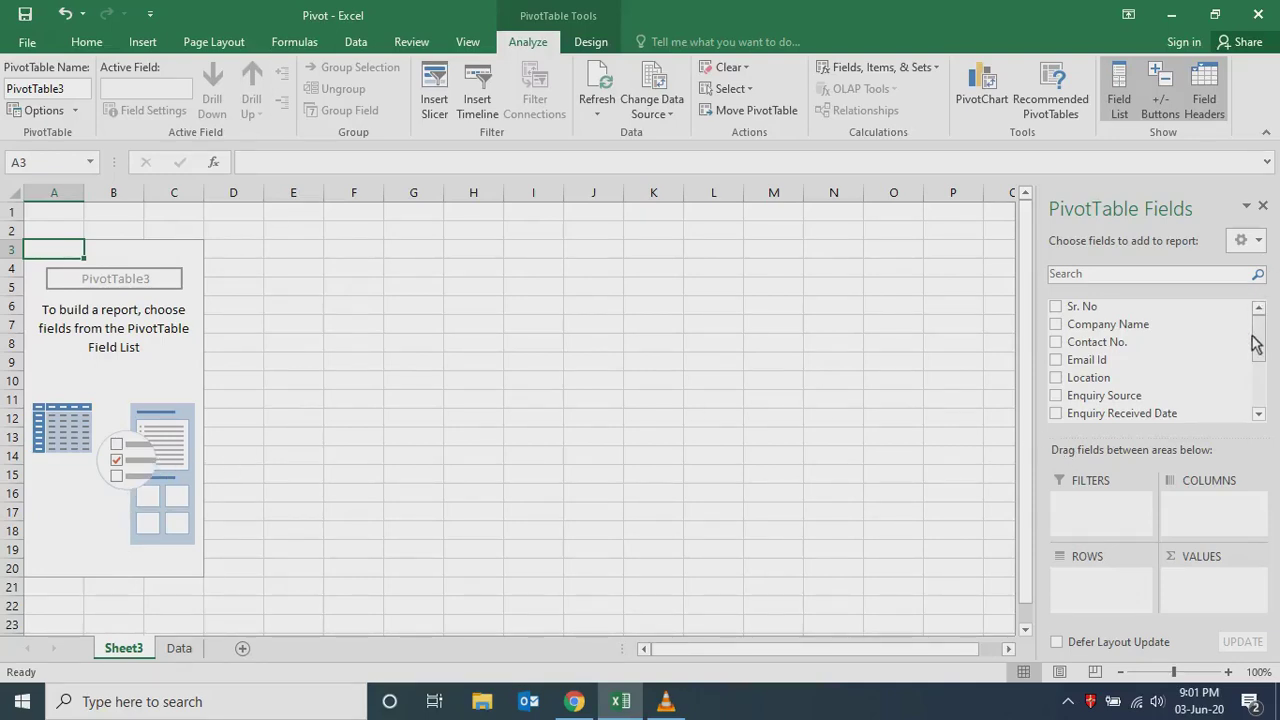
- Add Sales Person to the PivotTable's rows and Status to its columns, and go through the status headings
left_click_drag(1258, 330, 1268, 413)
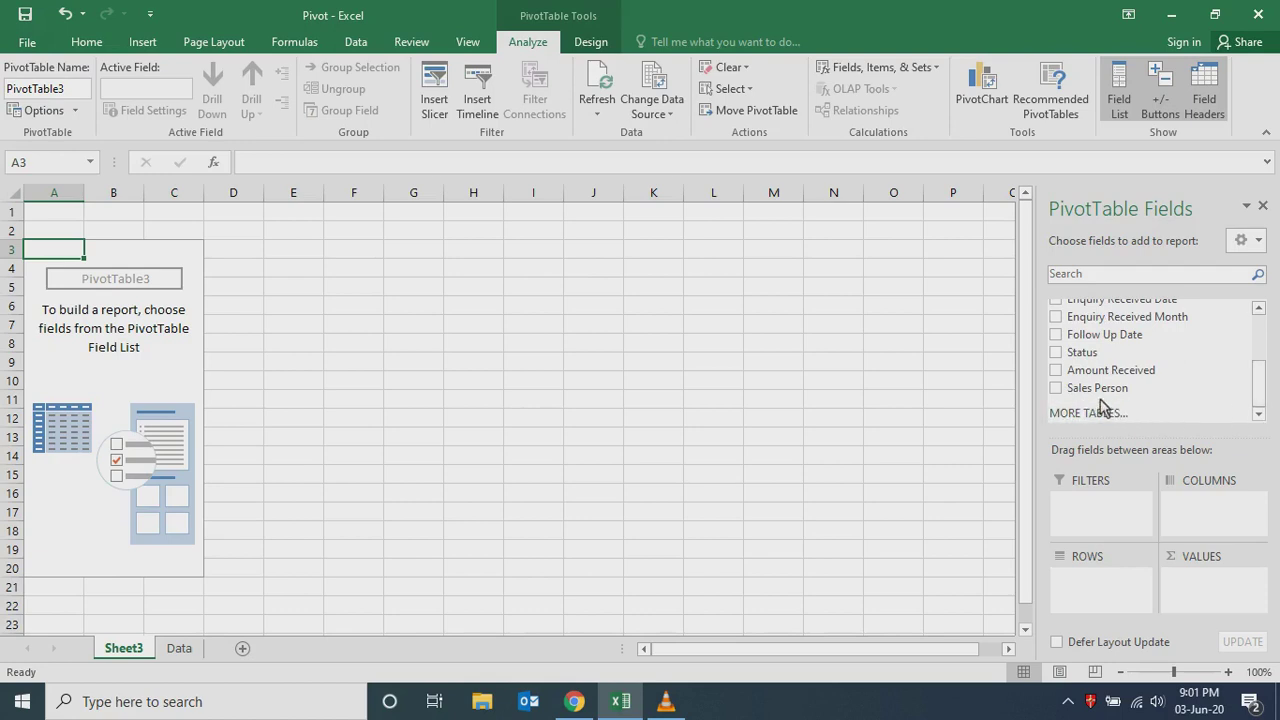
left_click(1057, 389)
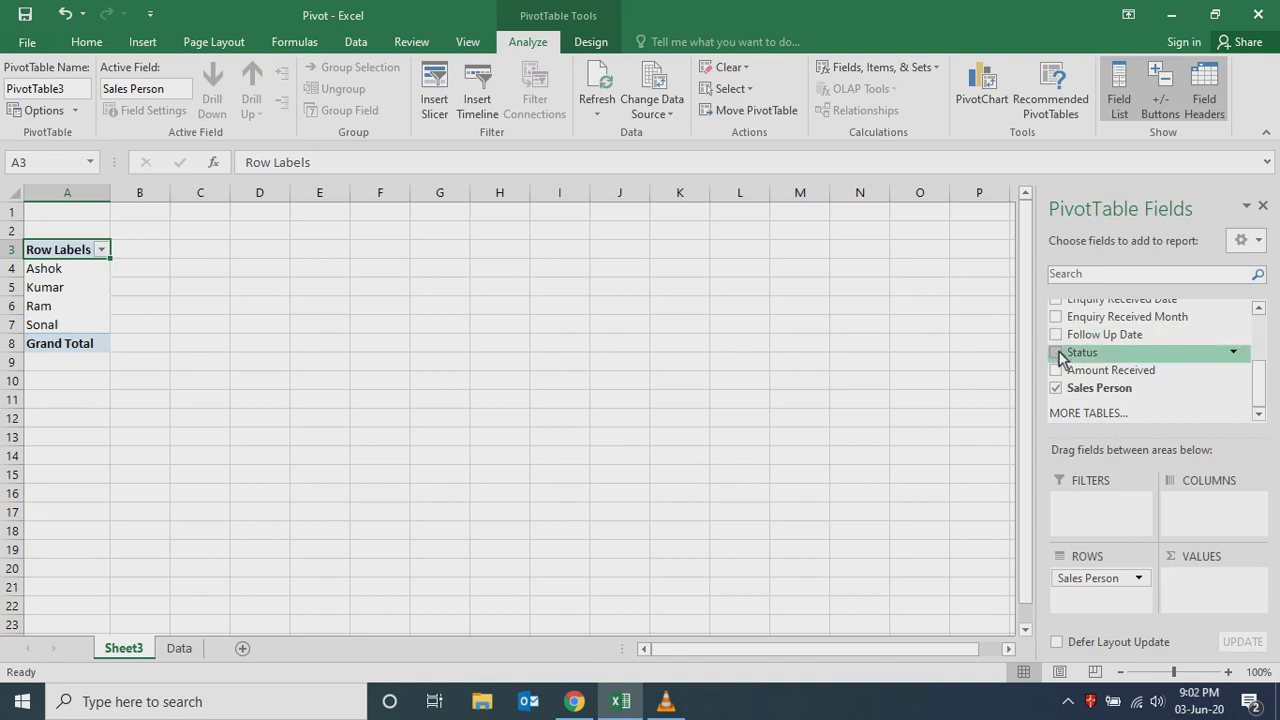
left_click_drag(1062, 358, 1182, 466)
left_click_drag(1207, 512, 1209, 518)
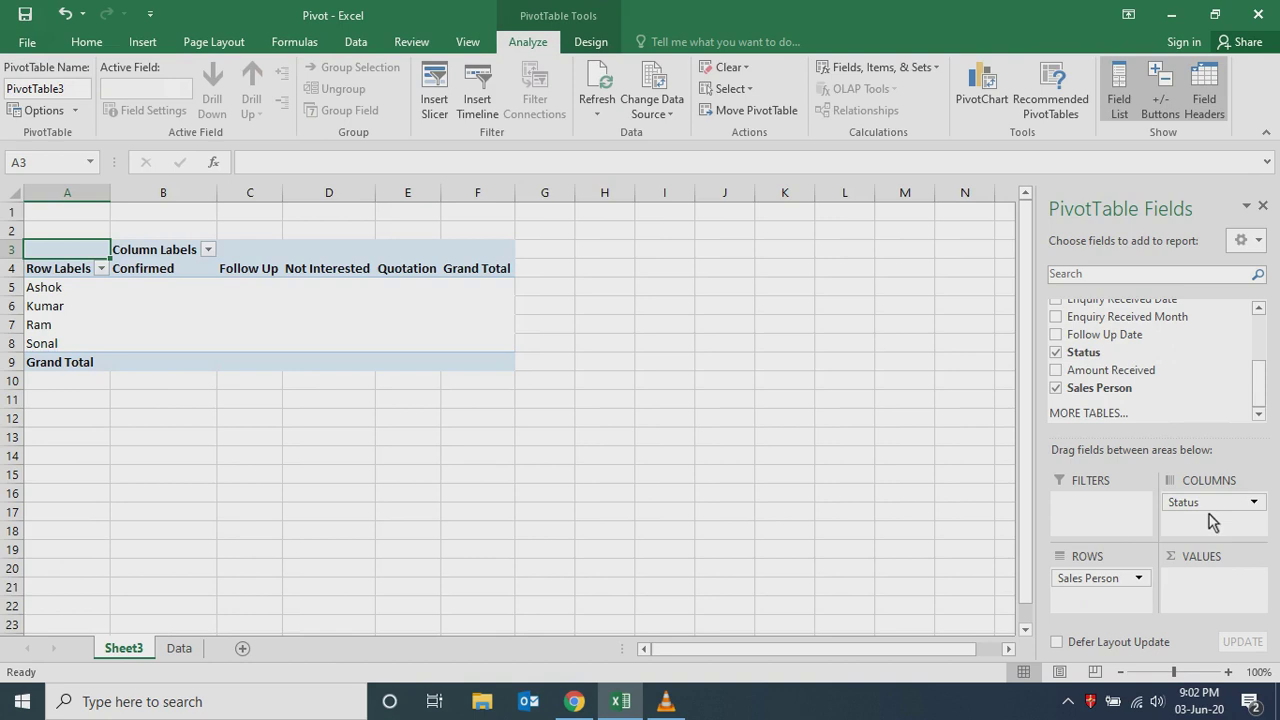
left_click(143, 268)
key("Right")
key("Right")
key("Right")
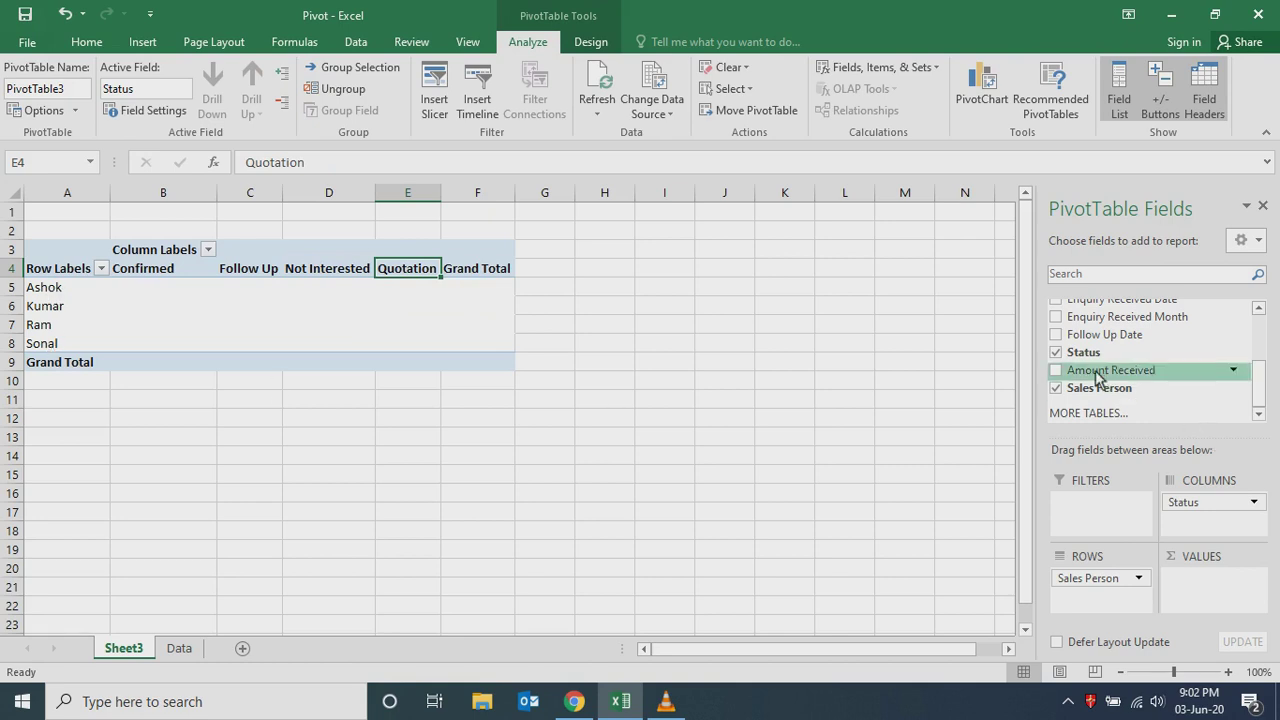
- Add Amount Received to the PivotTable's values and summarize it by Sum instead of Count
left_click_drag(1210, 604, 1210, 604)
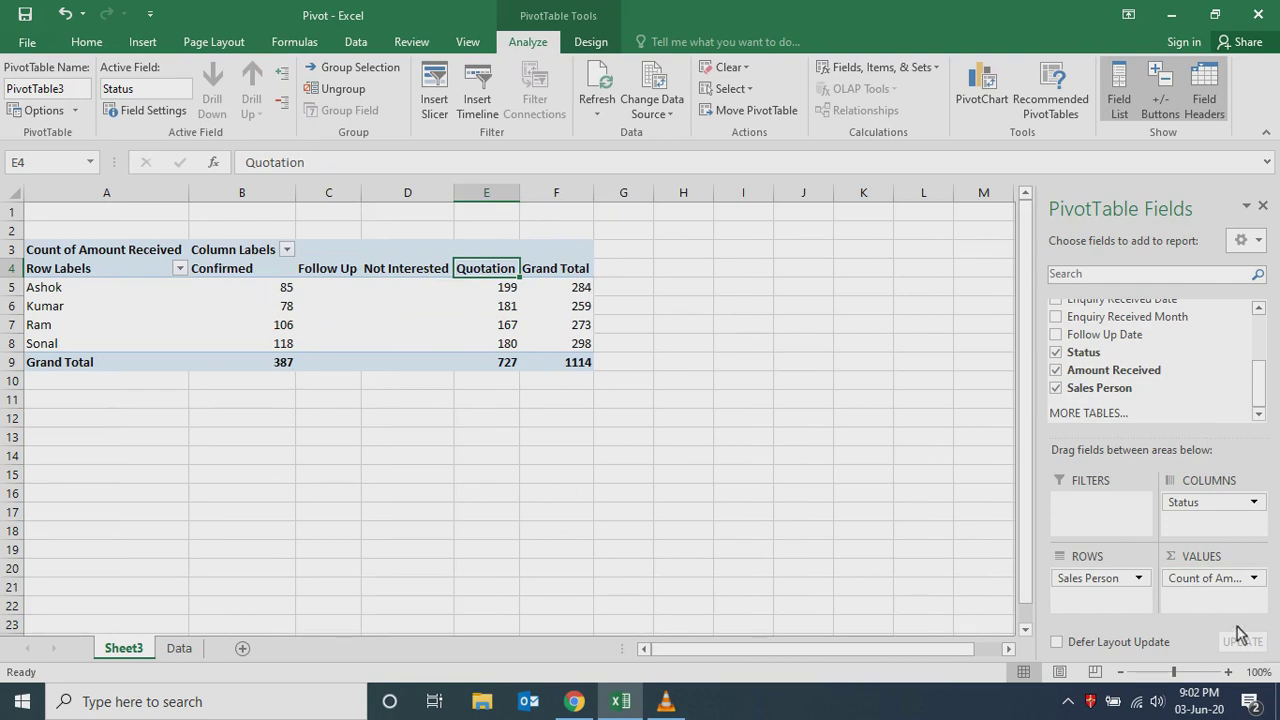
left_click(1256, 580)
left_click(1155, 558)
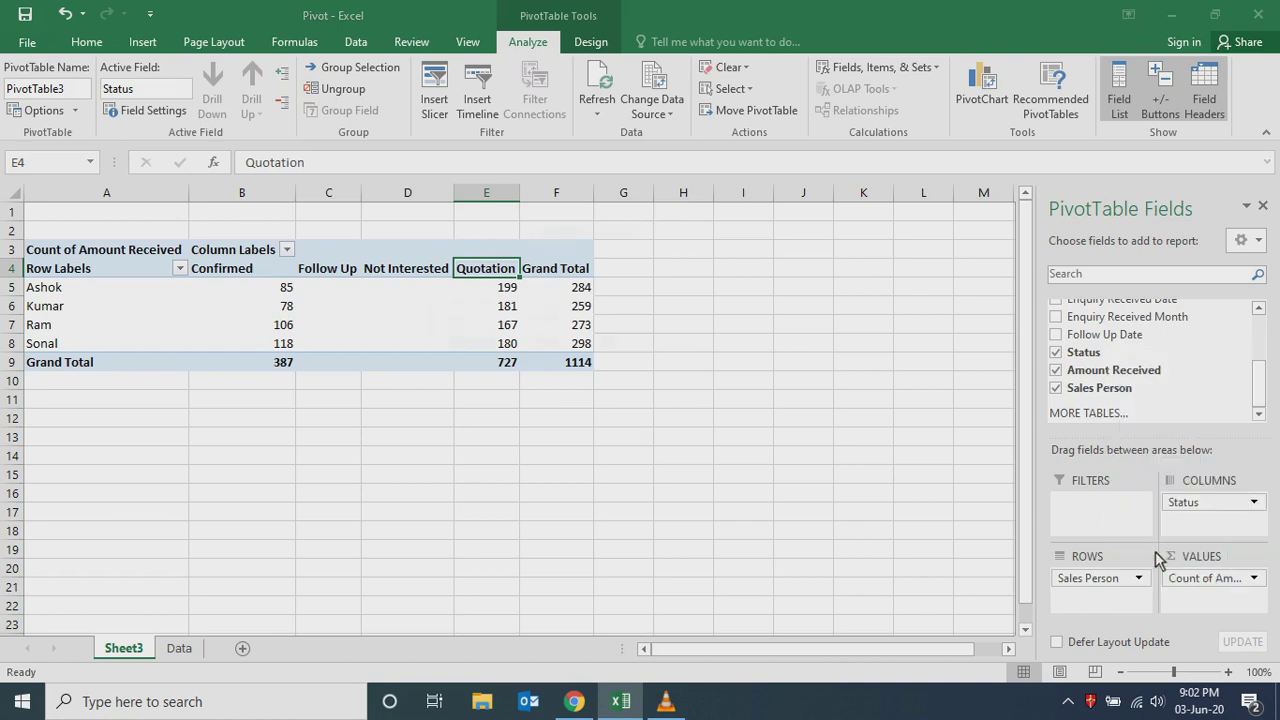
left_click(524, 335)
left_click(655, 447)
- Review the Confirmed amounts of each sales person in the PivotTable, down to the Grand Total row
left_click(274, 466)
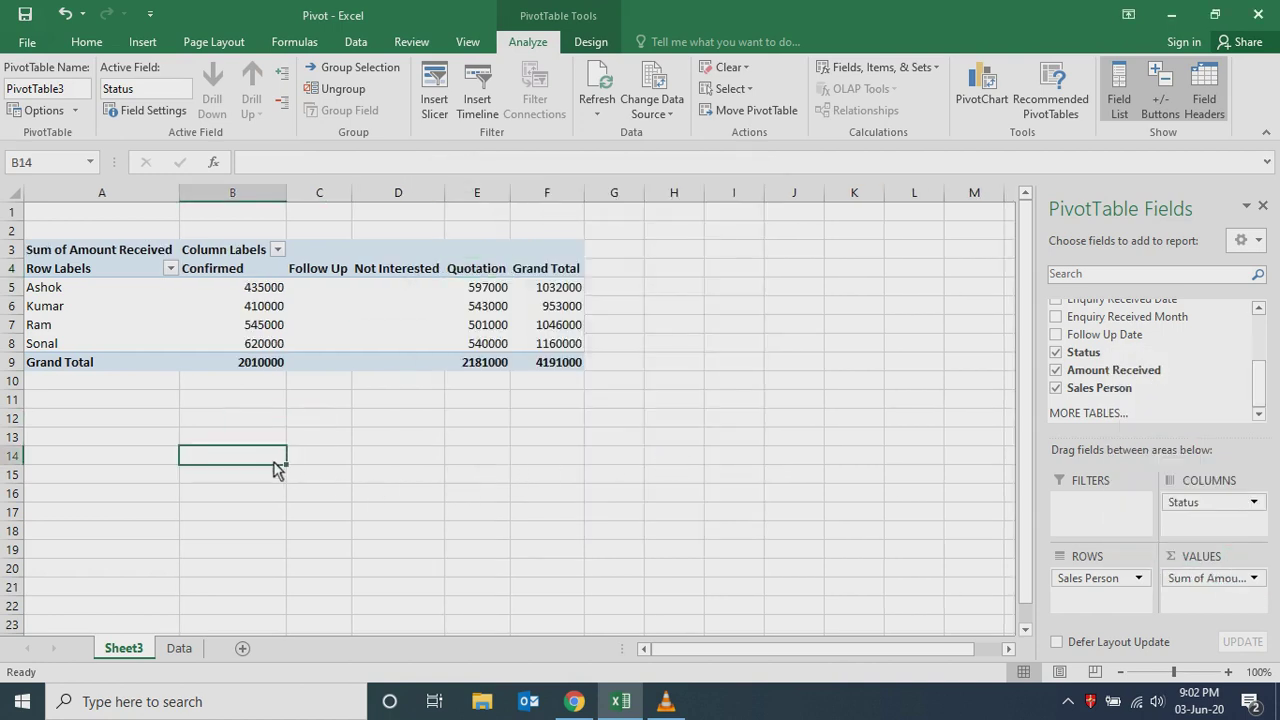
key("Up")
key("Up")
key("Up")
key("Up")
key("Up")
key("Up")
key("Up")
key("Up")
key("Up")
key("Up")
key("Up")
key("Up")
key("Down")
key("Down")
key("Down")
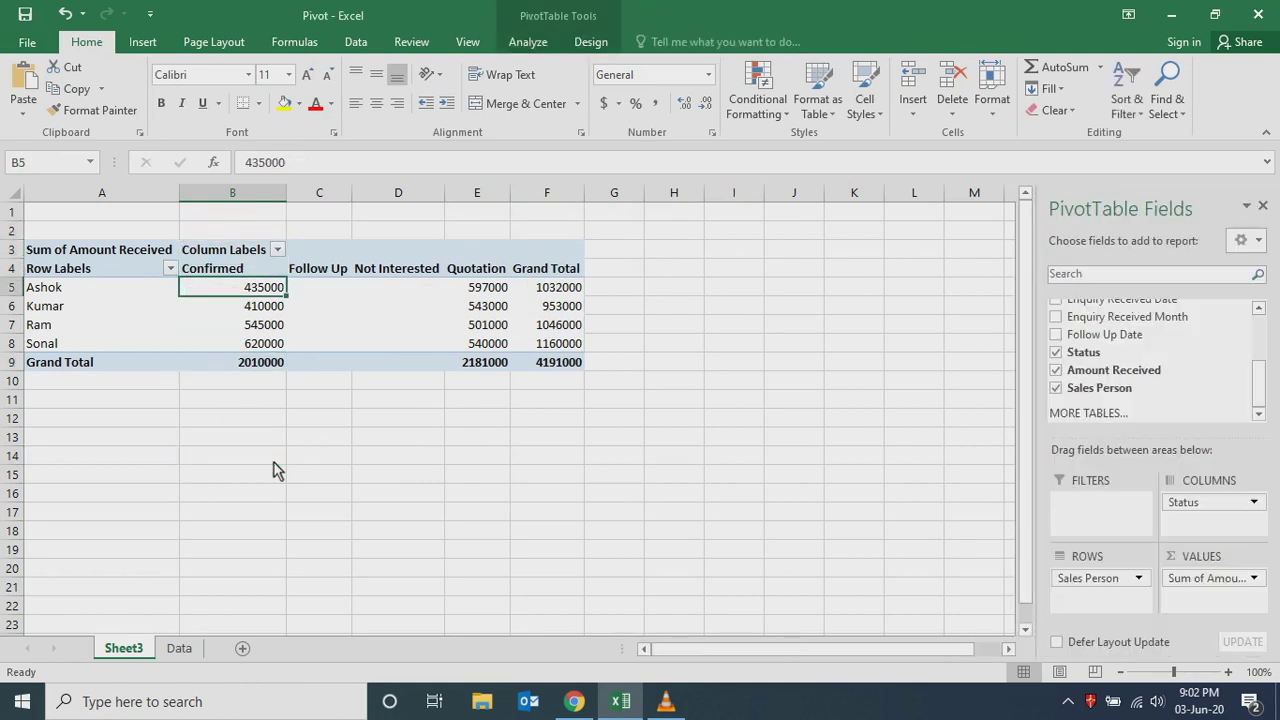
key("Left")
key("Right")
key("Down")
key("Left")
key("Right")
key("Down")
key("Left")
key("Right")
key("Down")
key("Left")
key("Right")
key("Down")
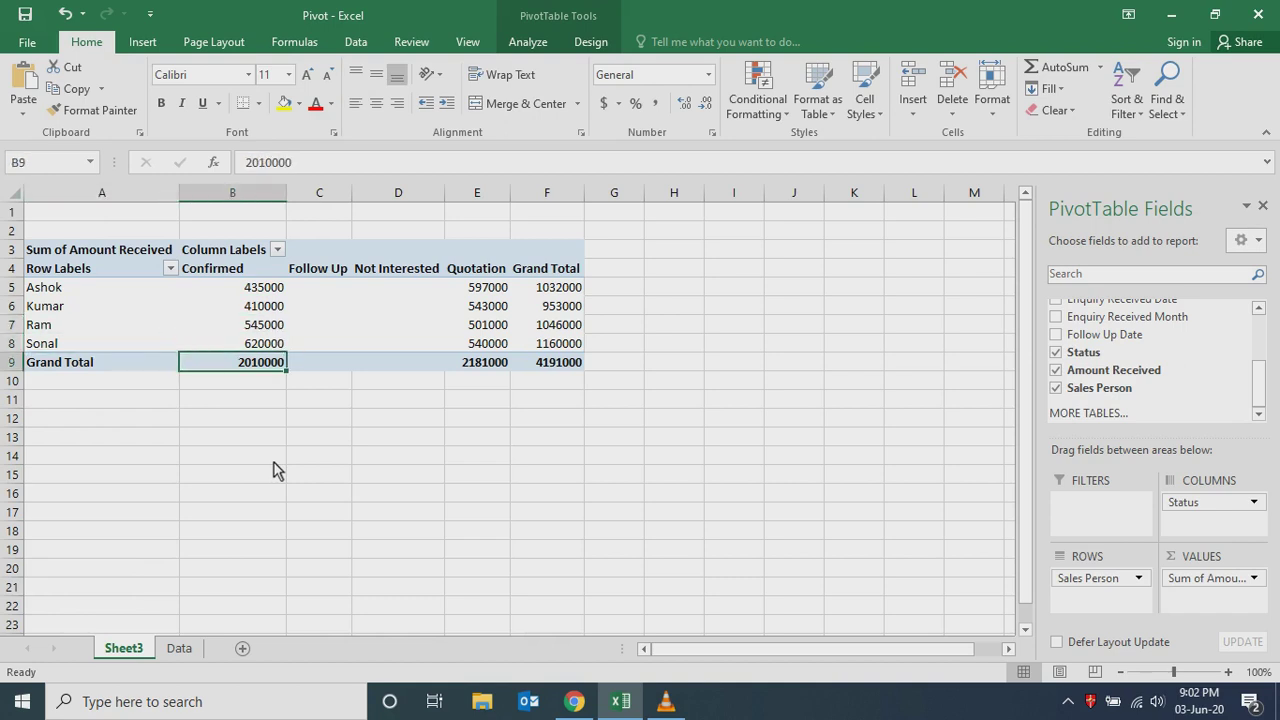
- Review the Quotation amounts of each sales person in the PivotTable
key("Up")
key("Up")
key("Up")
key("Up")
key("Up")
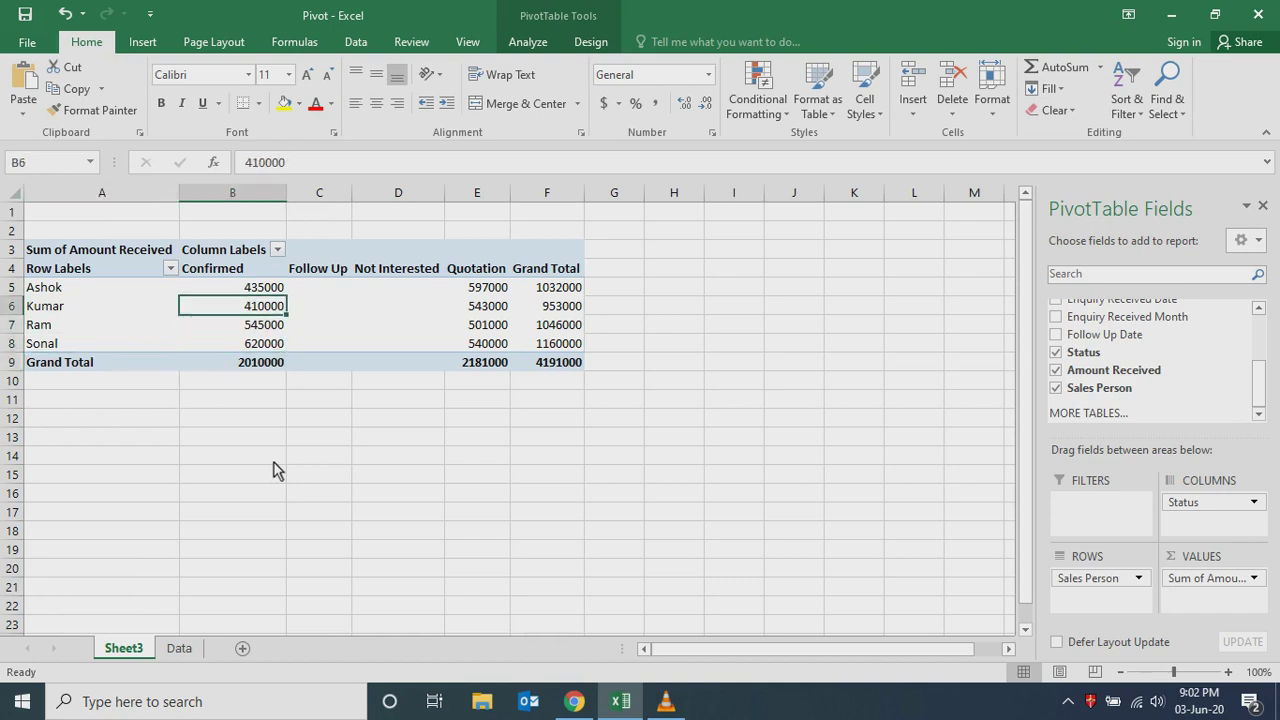
key("Right")
key("Right")
key("Right")
key("Right")
key("Left")
key("Down")
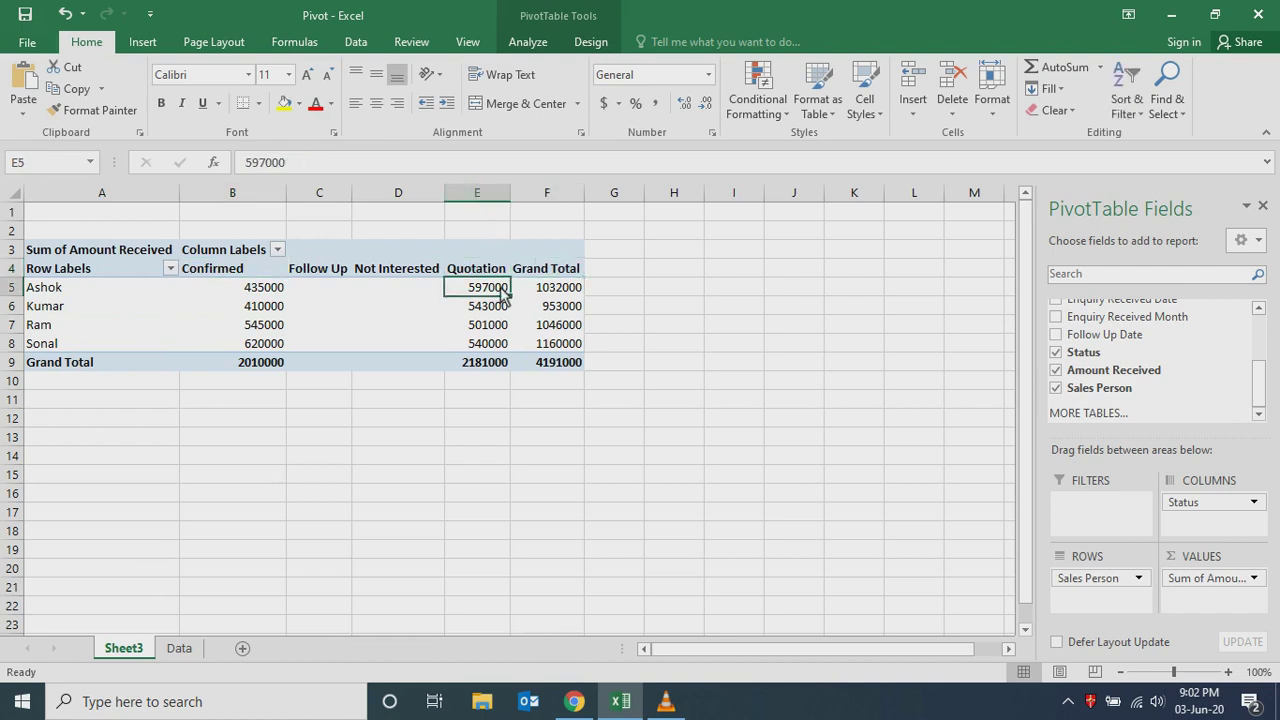
mouse_move(490, 346)
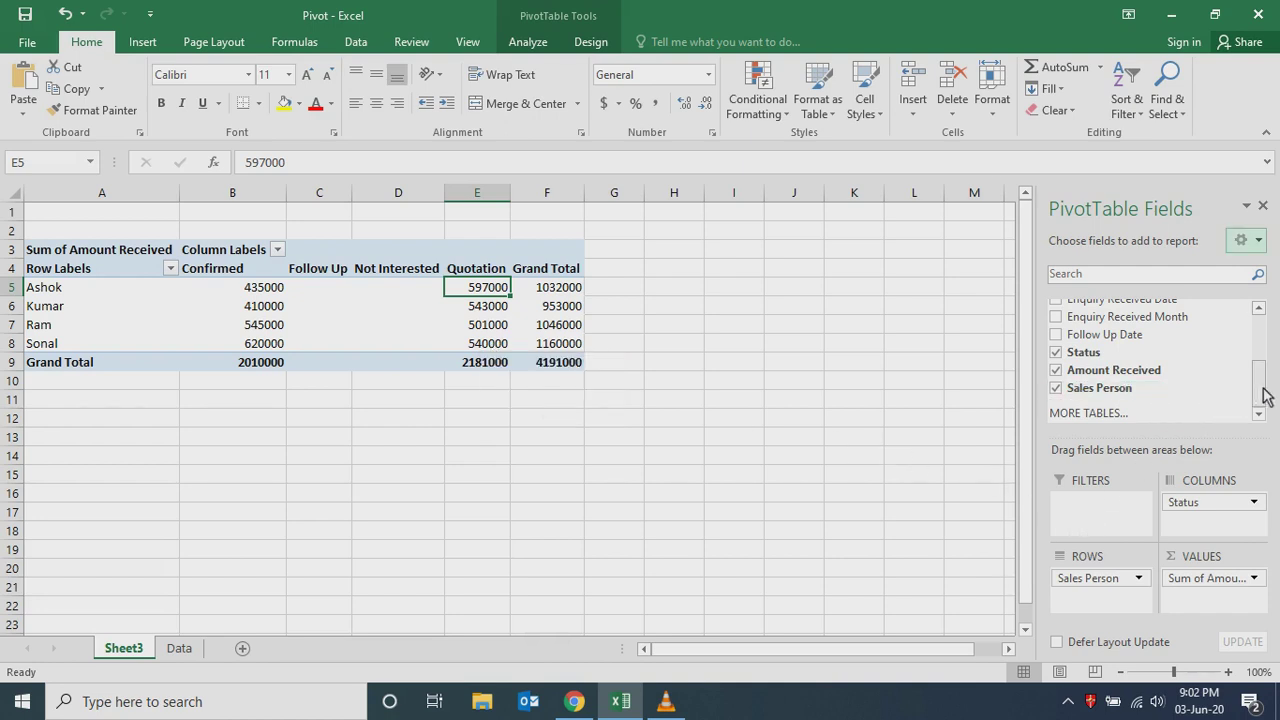
- Add Enquiry Received Month to the PivotTable's rows beneath Sales Person and examine the monthly breakdown
left_click_drag(1265, 393, 1262, 386)
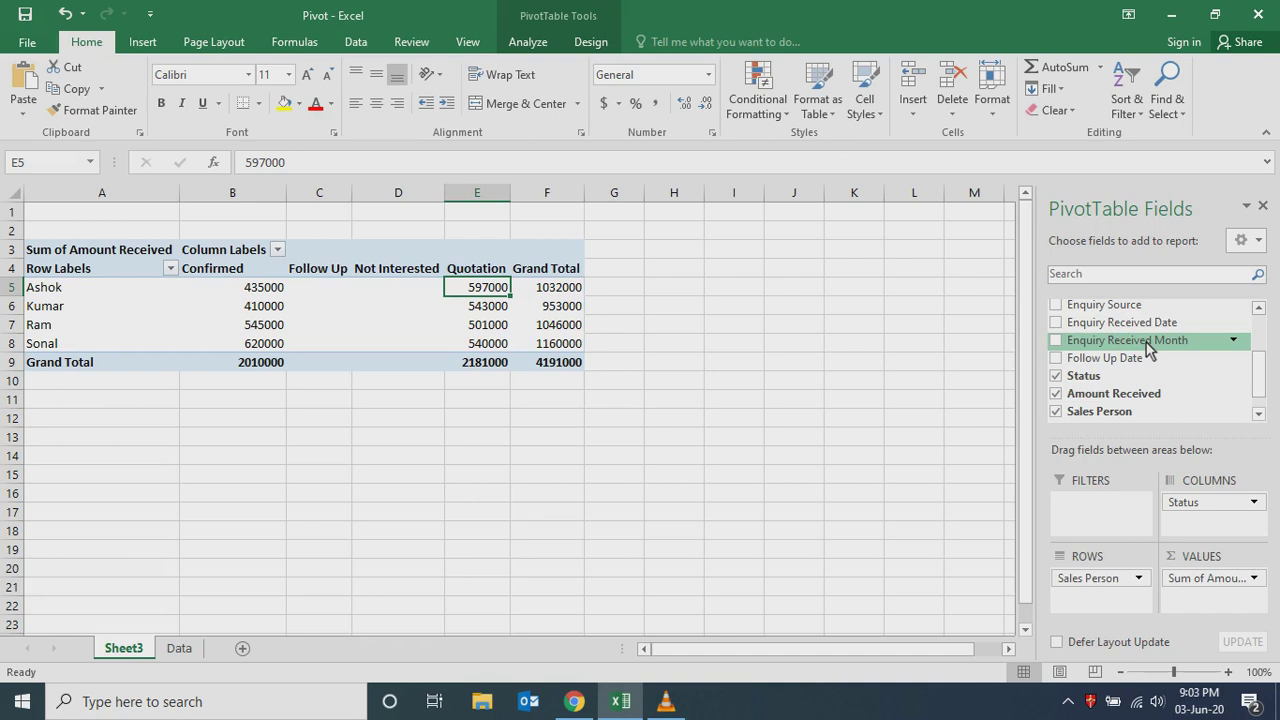
left_click_drag(1148, 343, 1100, 604)
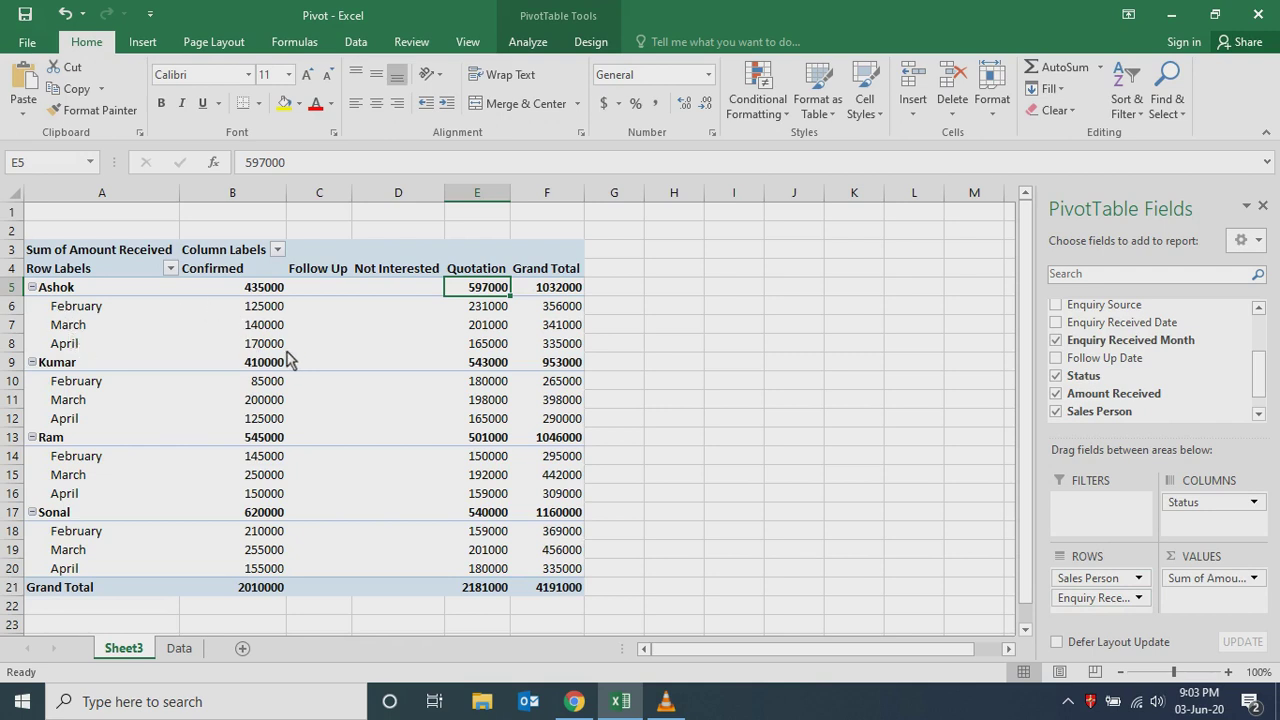
mouse_move(293, 357)
mouse_move(249, 371)
mouse_move(369, 424)
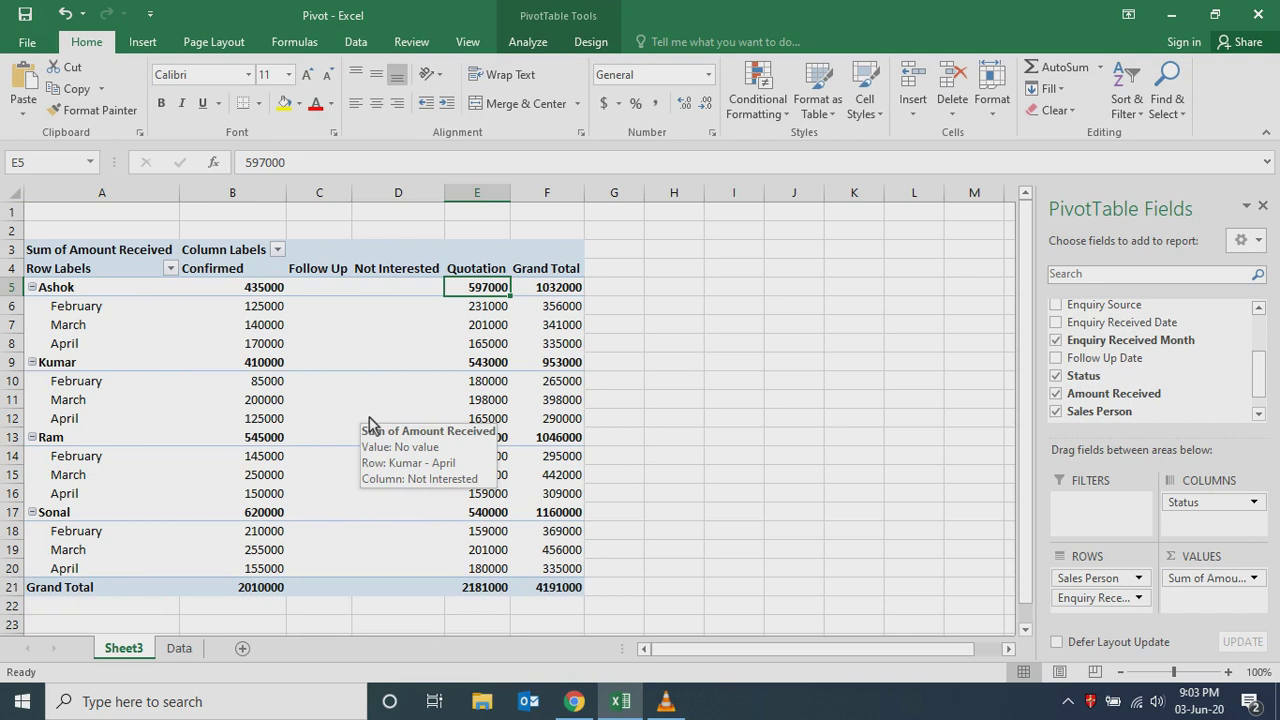
- Move Enquiry Received Month from the rows to the columns and order it ahead of Status
left_click_drag(1095, 600, 1214, 526)
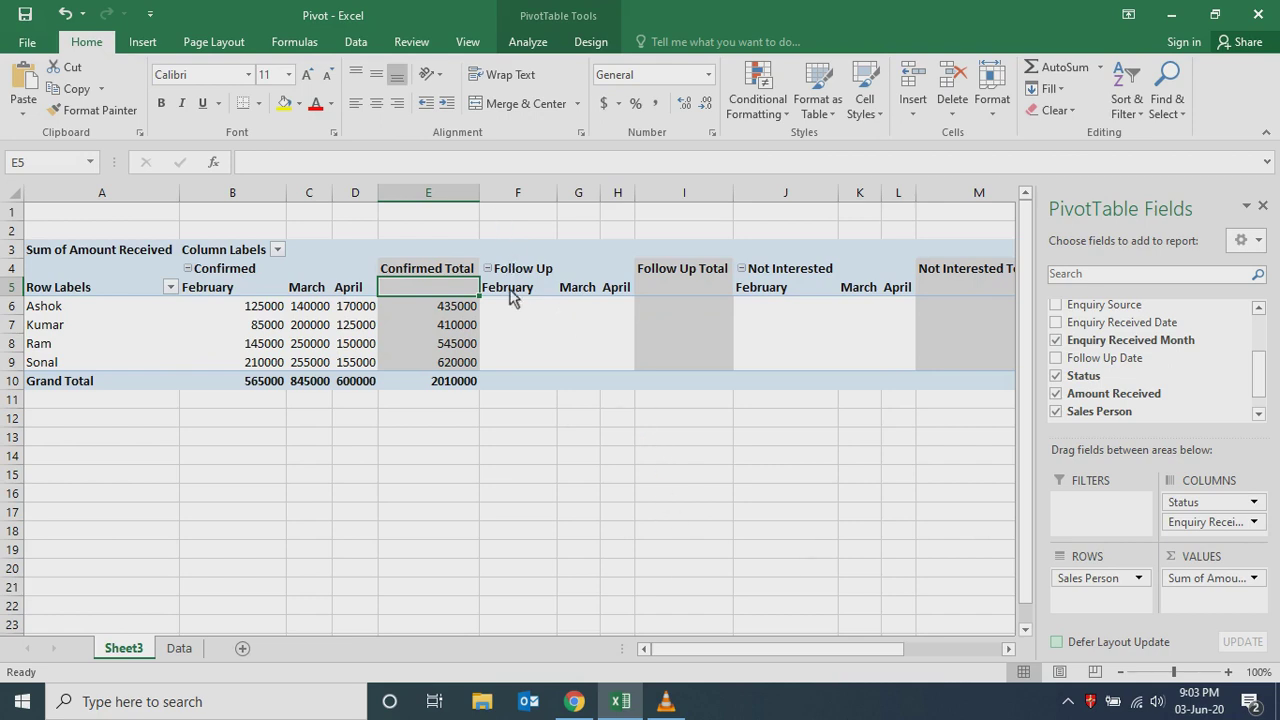
left_click_drag(674, 663, 486, 655)
left_click_drag(1204, 500, 1211, 537)
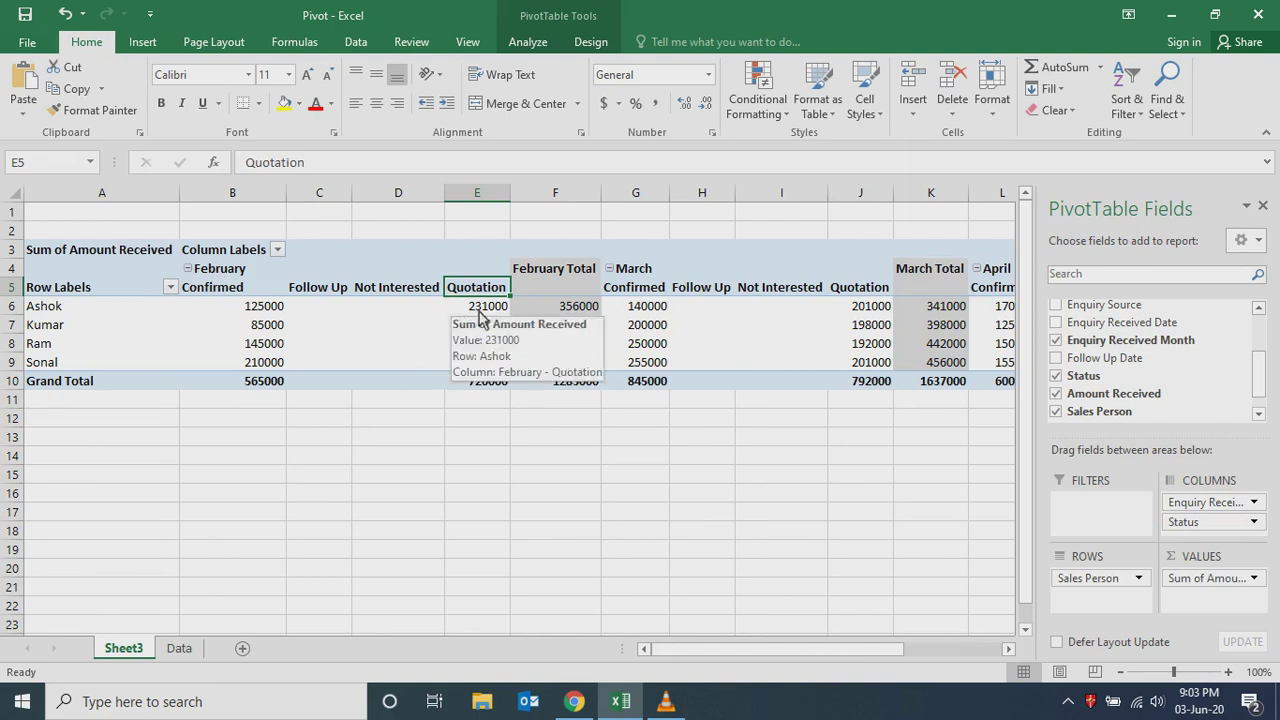
- Filter the PivotTable's Status column labels to show only Confirmed
left_click(278, 251)
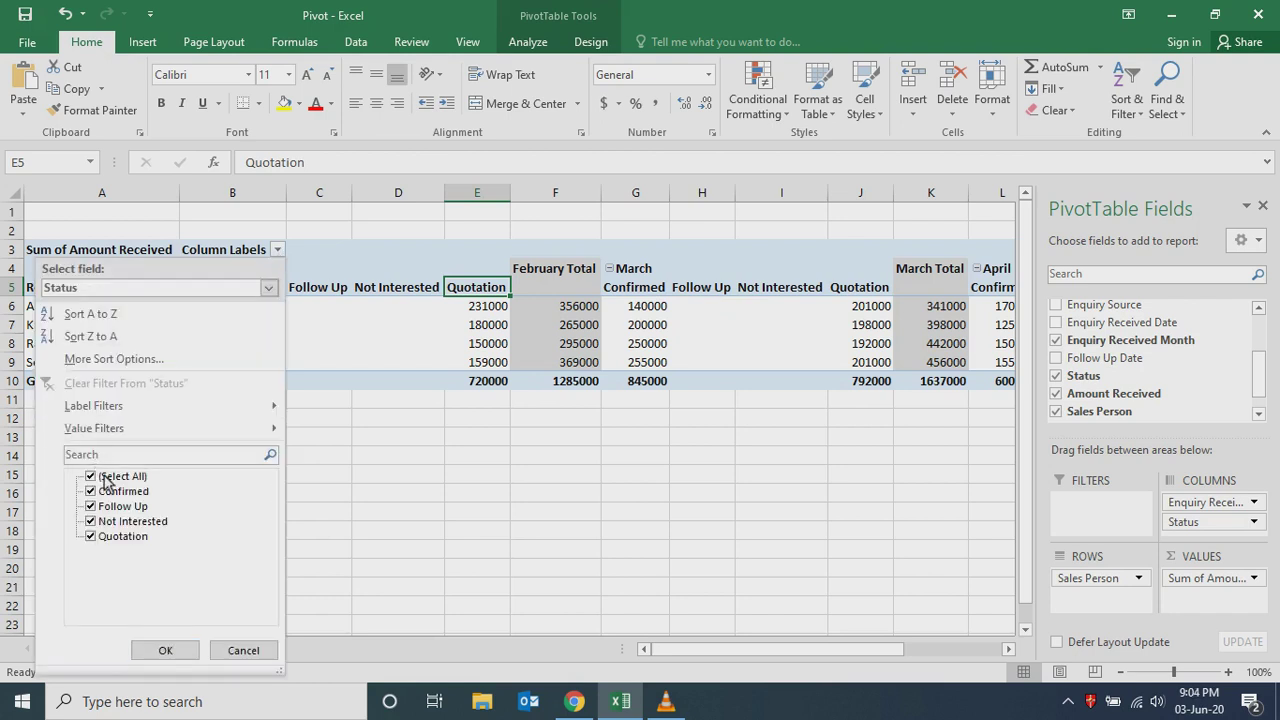
left_click(98, 478)
left_click(91, 491)
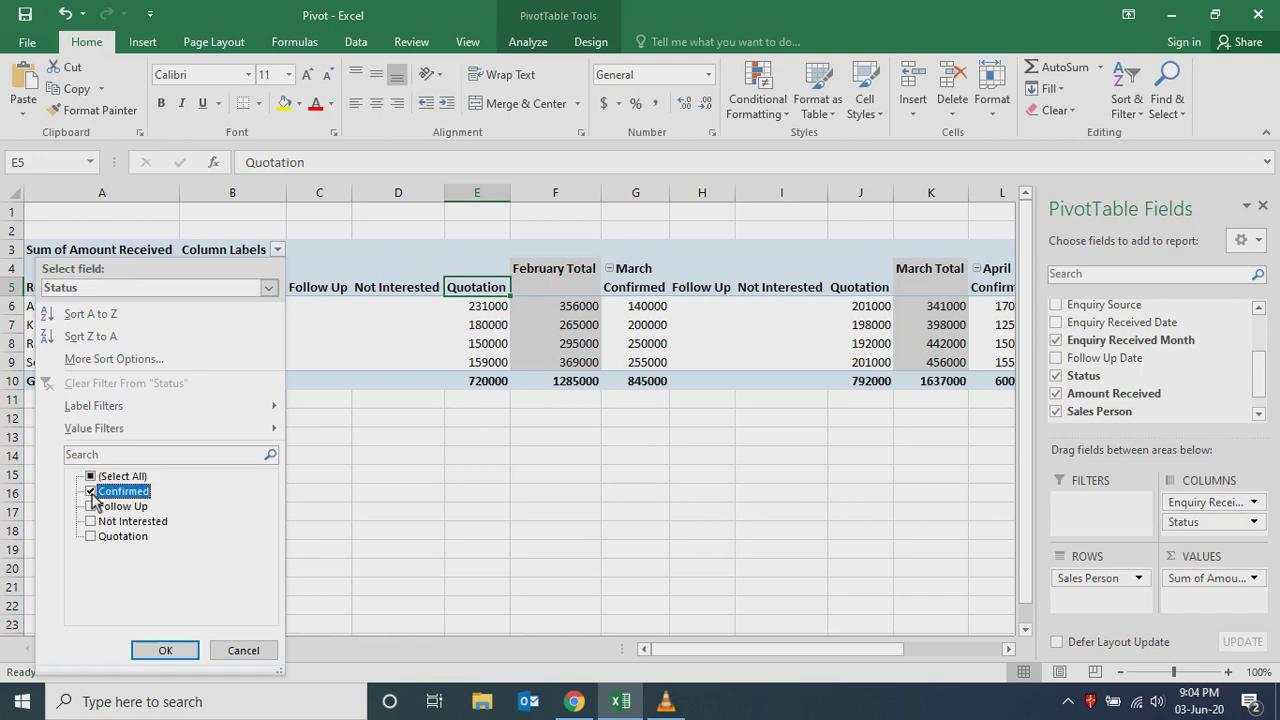
left_click(163, 650)
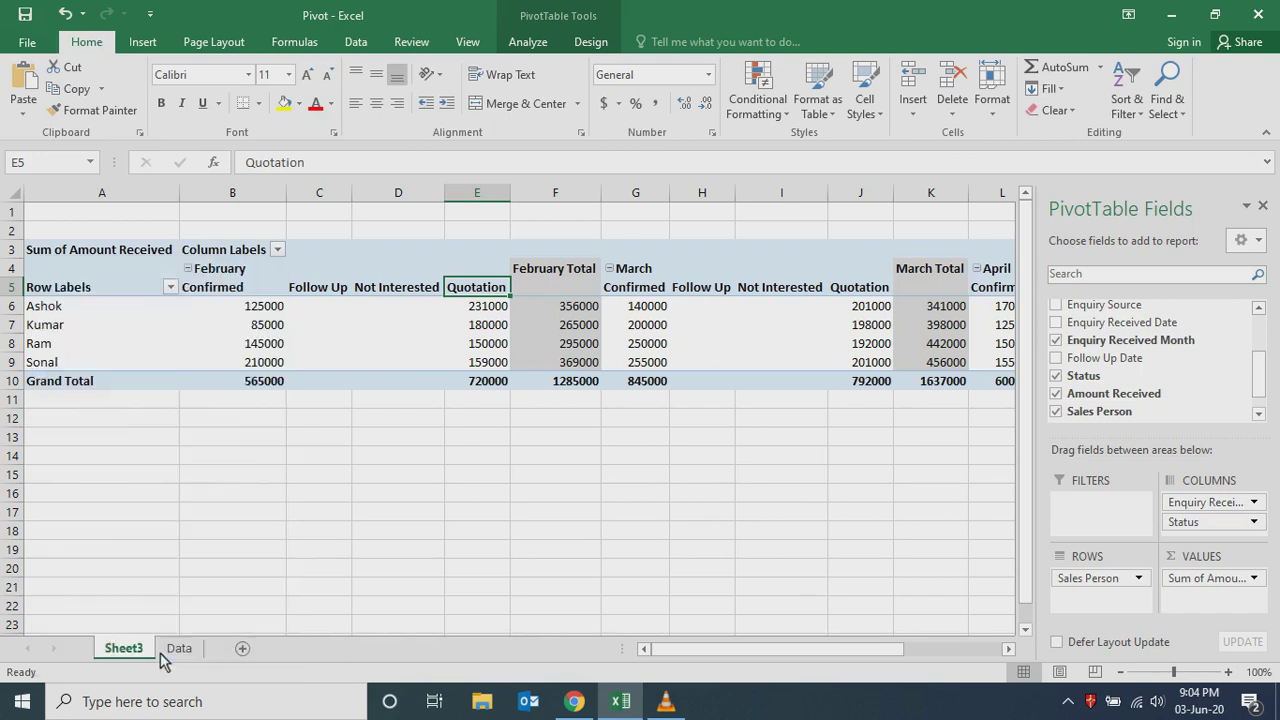
left_click(370, 520)
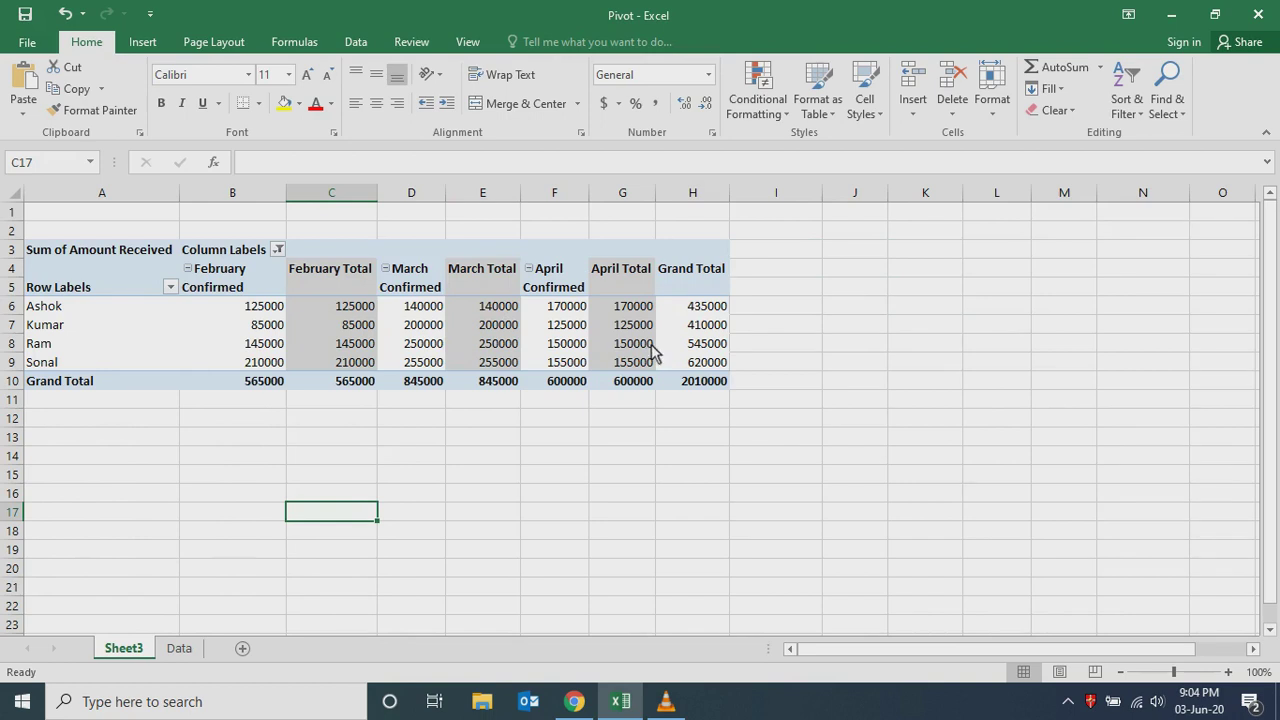
- Move Enquiry Received Month from the columns to the report filters and look through its filter choices
left_click(604, 343)
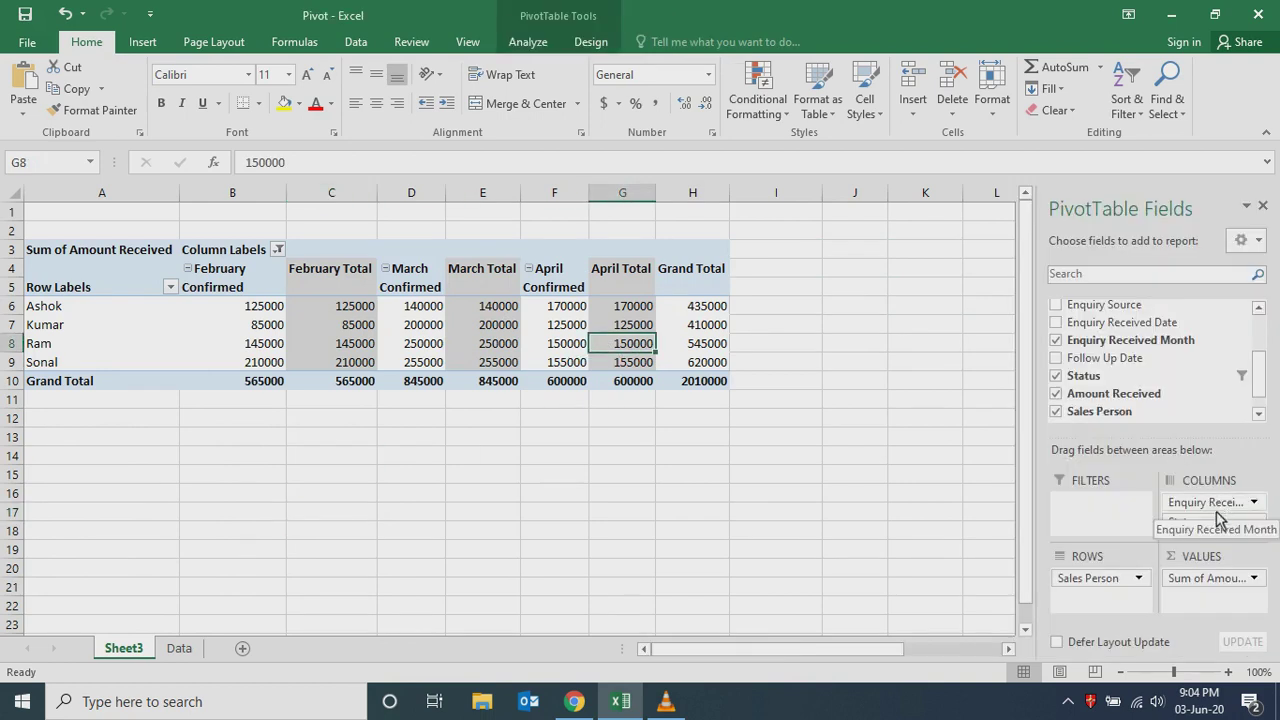
left_click_drag(1205, 512, 1092, 511)
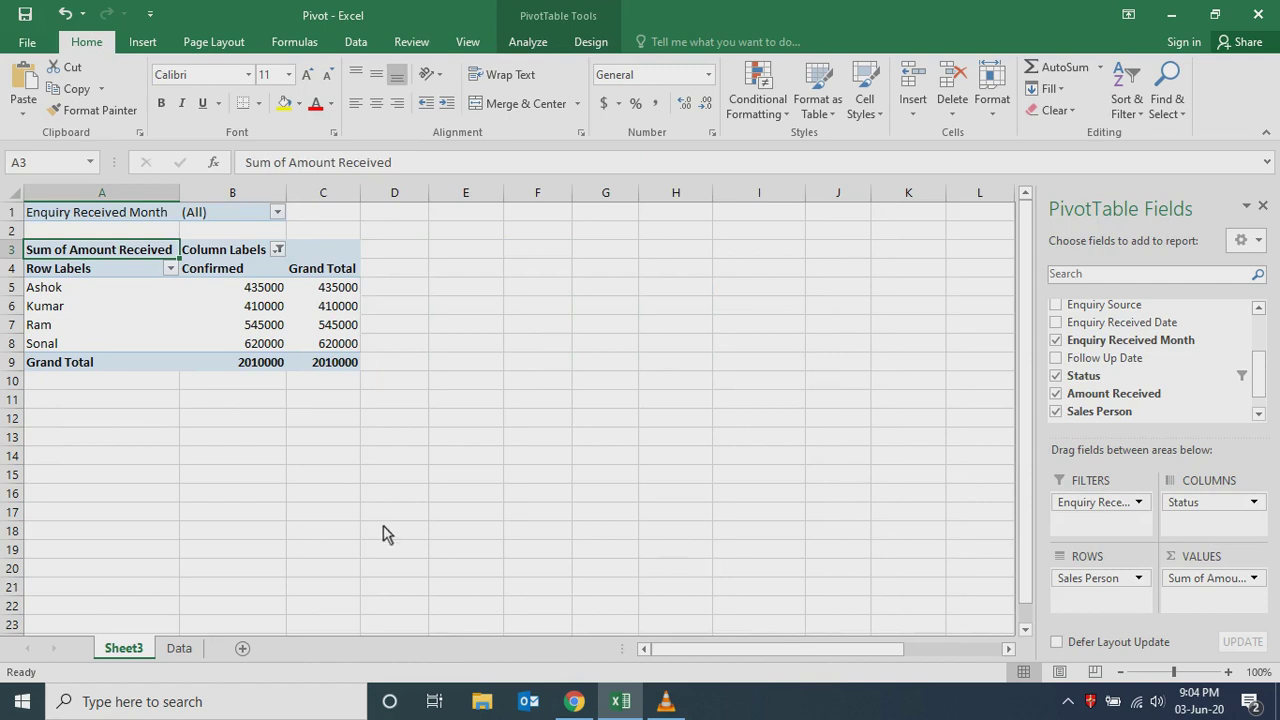
left_click(278, 215)
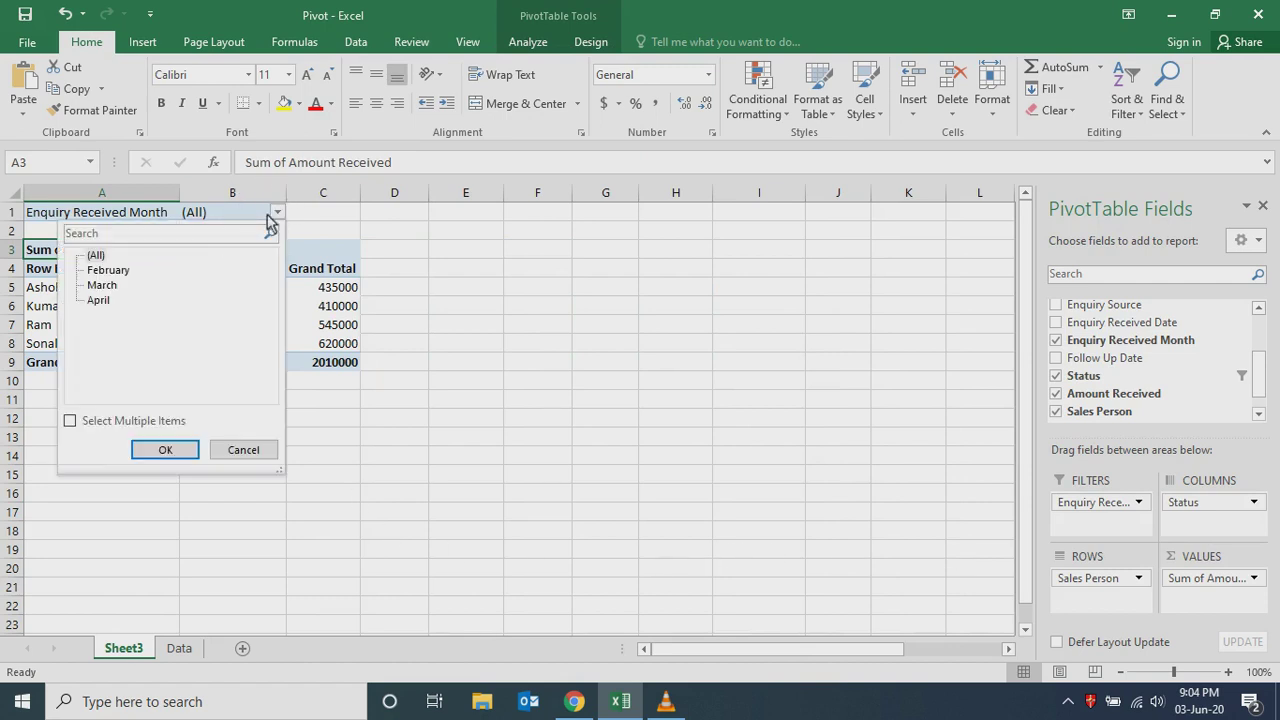
left_click(245, 455)
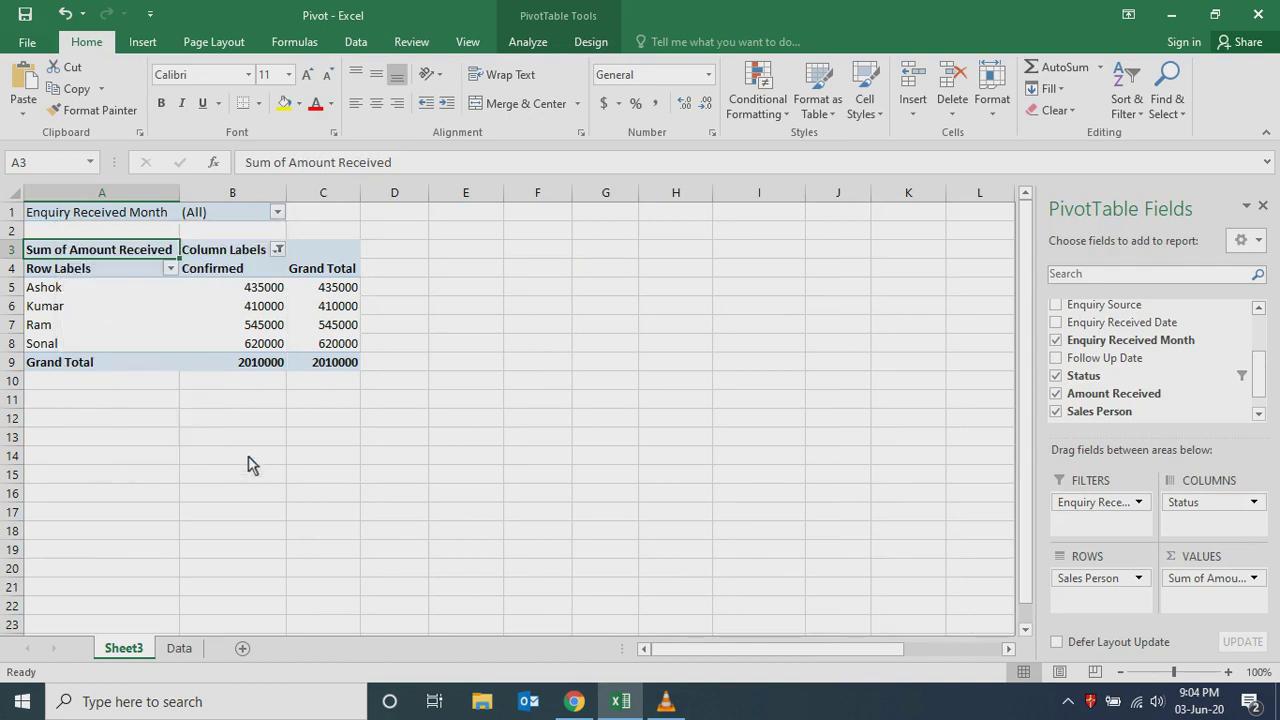
- Filter the PivotTable by Enquiry Received Month to show only February
left_click(280, 213)
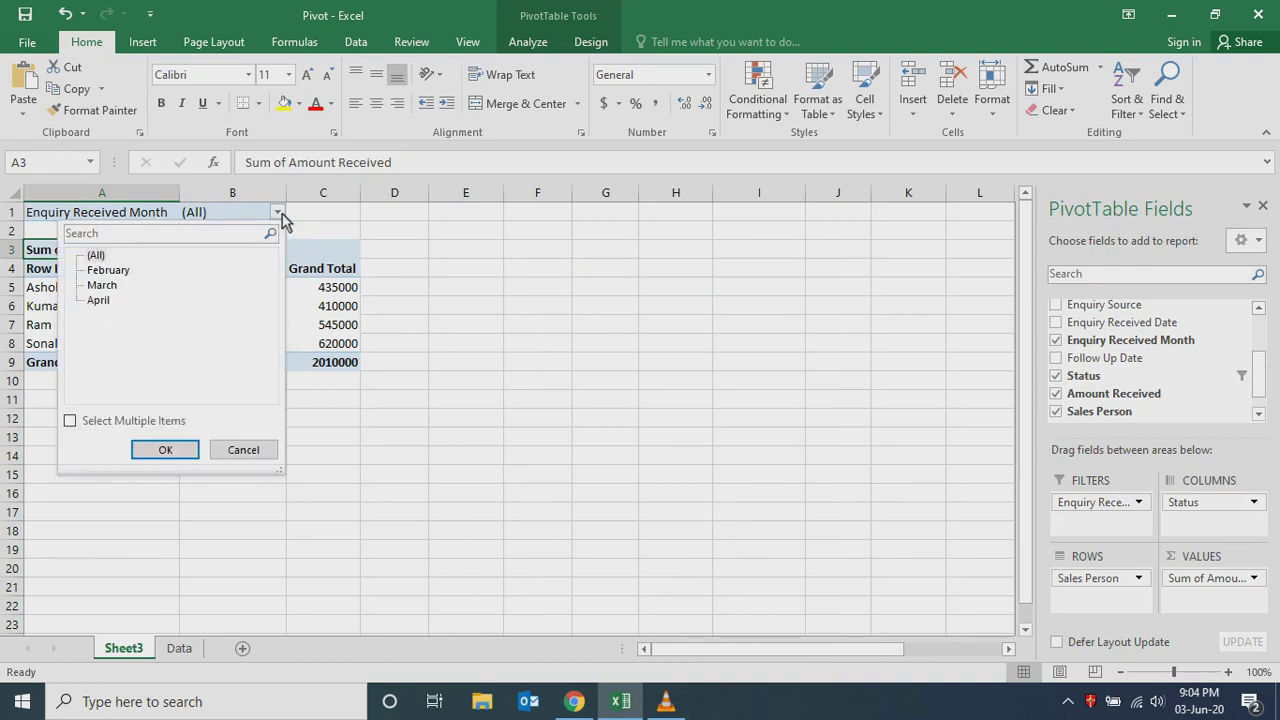
left_click(110, 274)
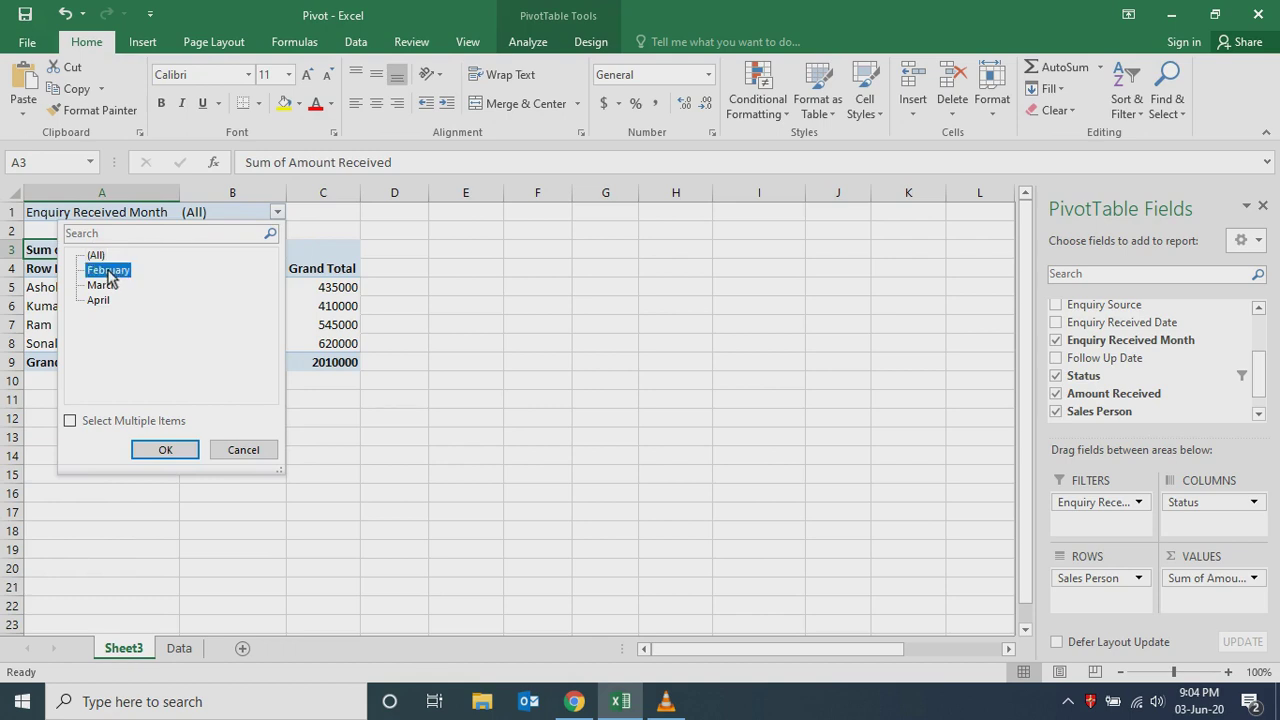
left_click(163, 447)
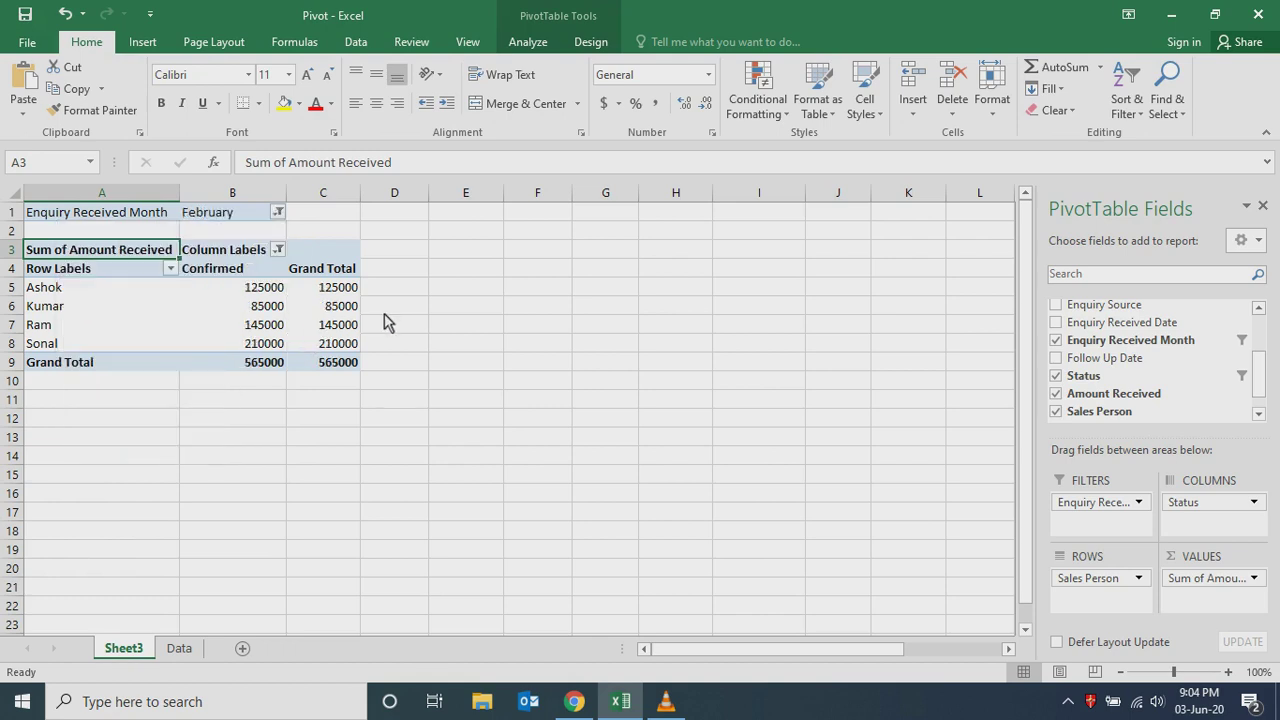
- Allow multiple items in the Enquiry Received Month filter and include March along with February
left_click(278, 213)
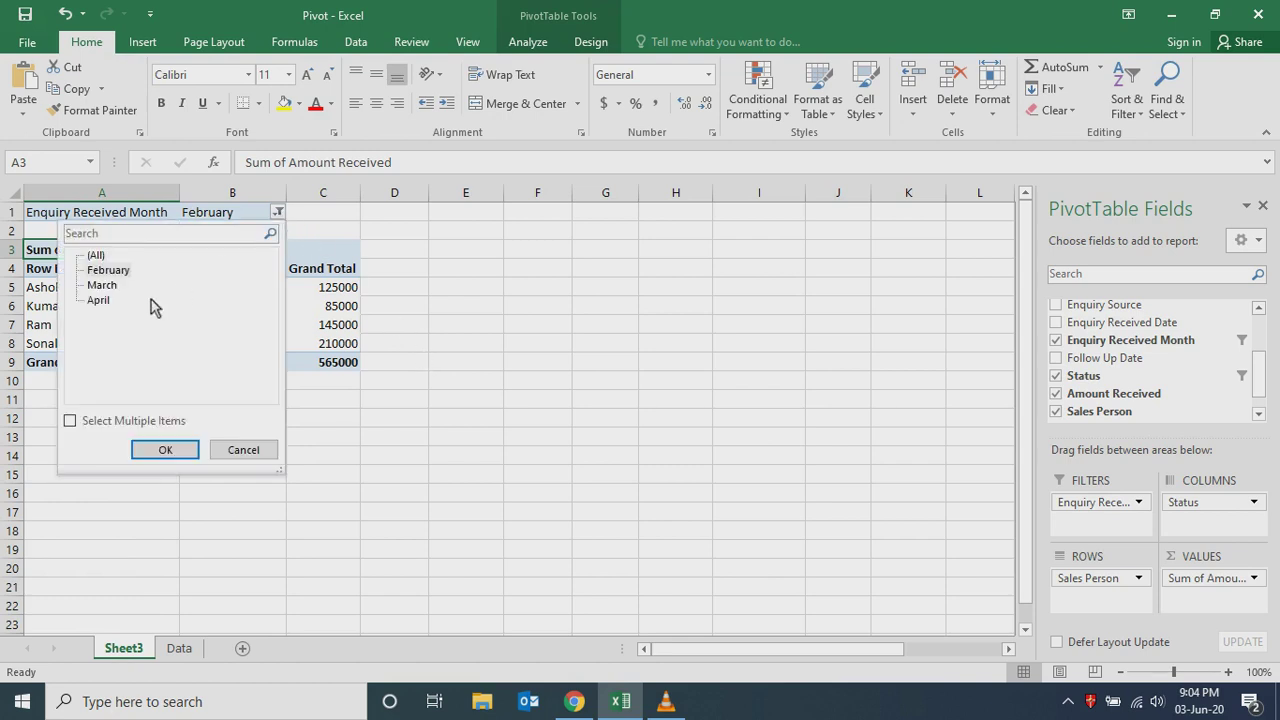
left_click(71, 422)
left_click(92, 285)
left_click(166, 450)
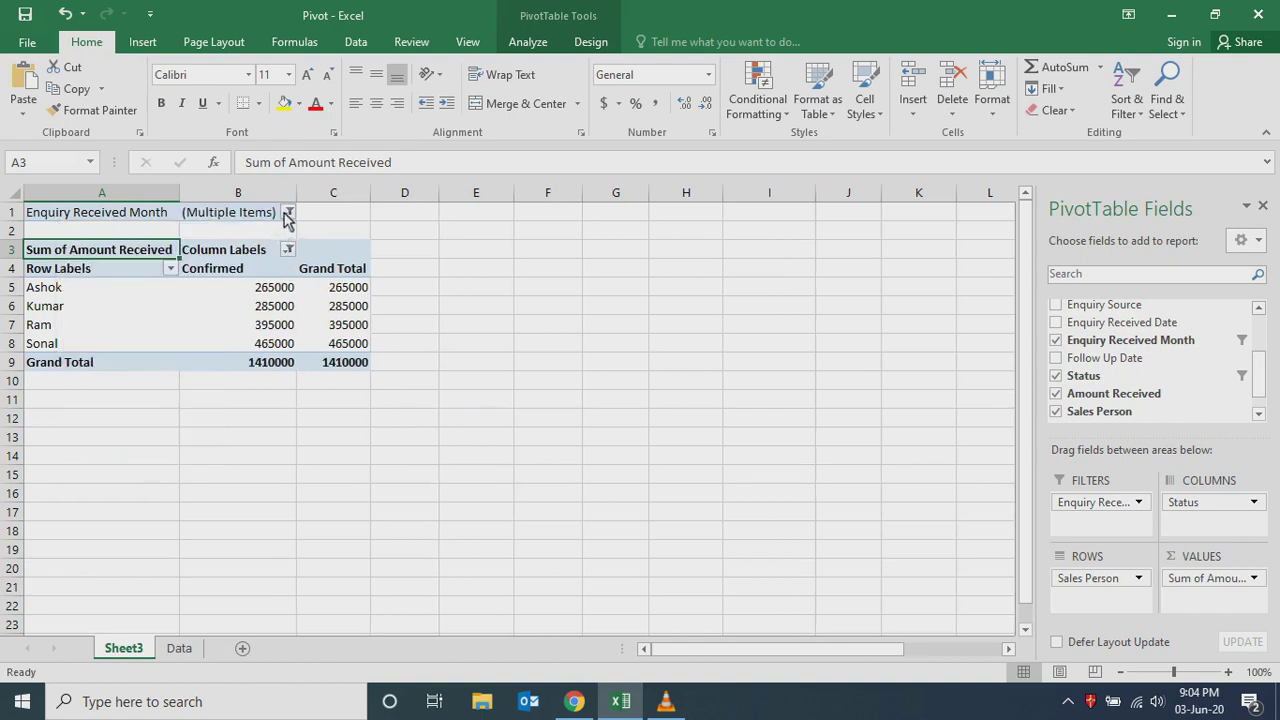
- Reset the PivotTable's Enquiry Received Month filter to include all months
left_click(288, 213)
left_click(101, 256)
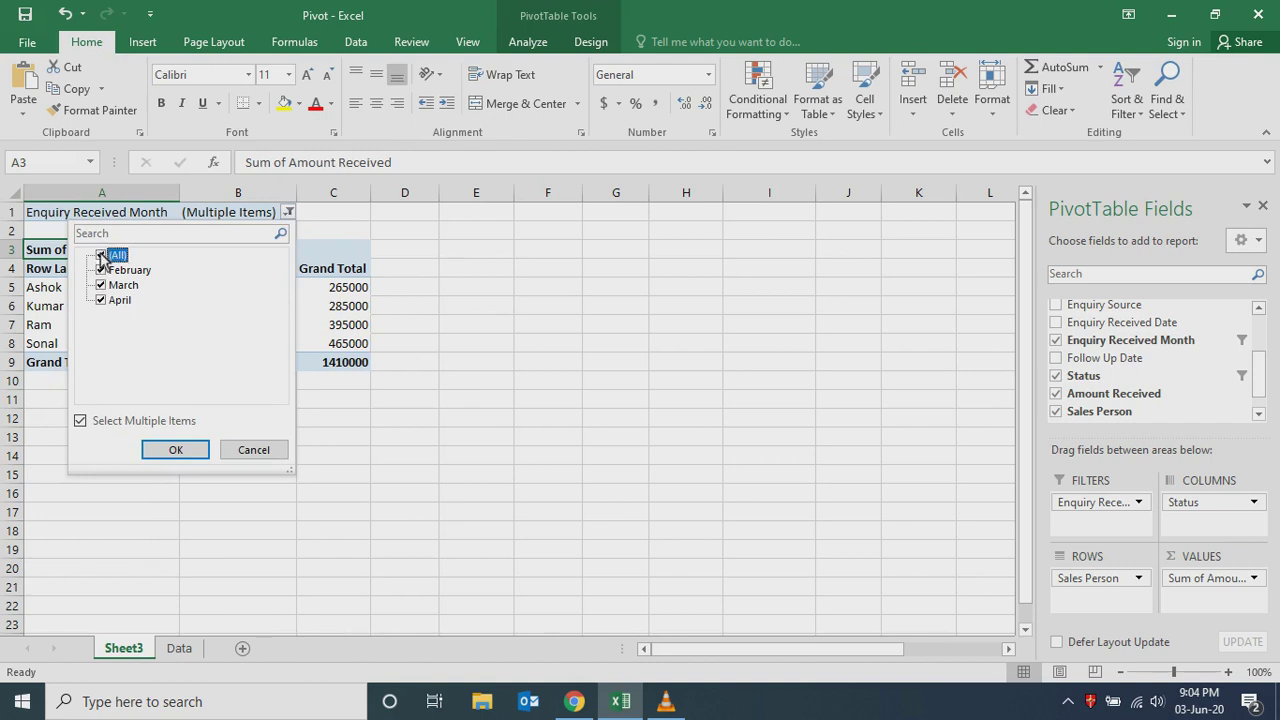
left_click(172, 450)
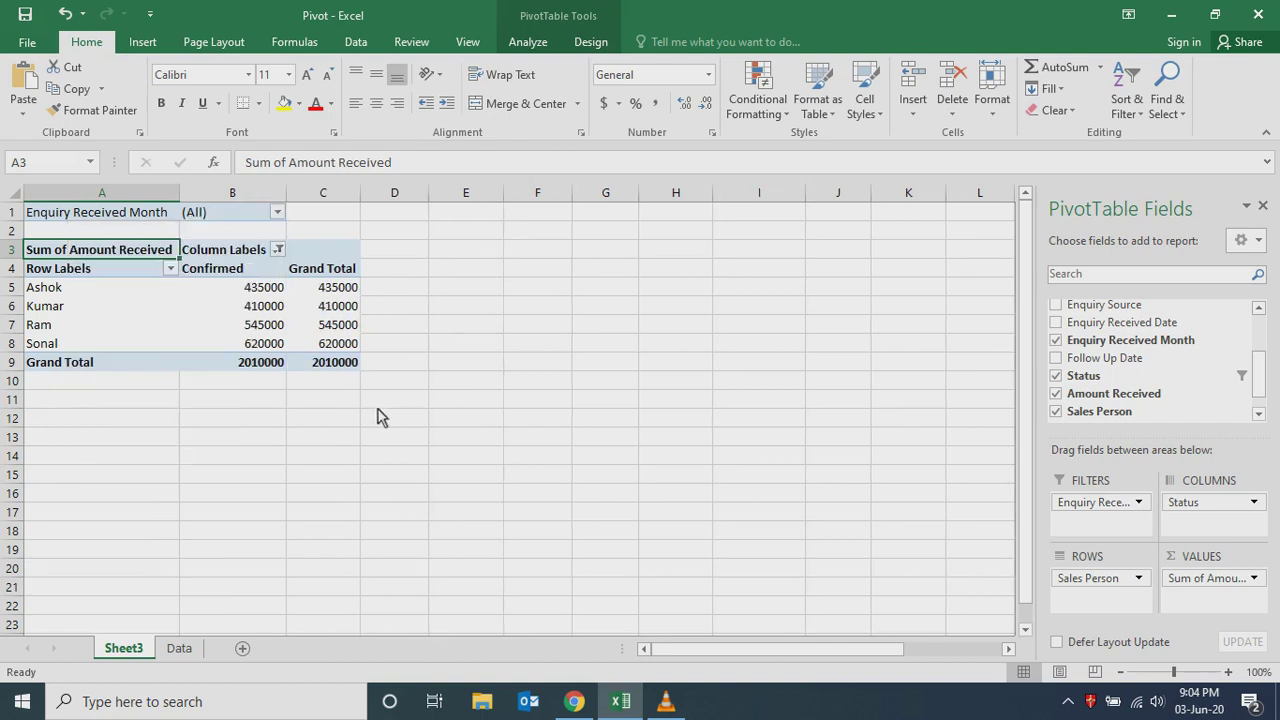
- Set the Column Labels filter to show every status in the PivotTable
left_click(278, 250)
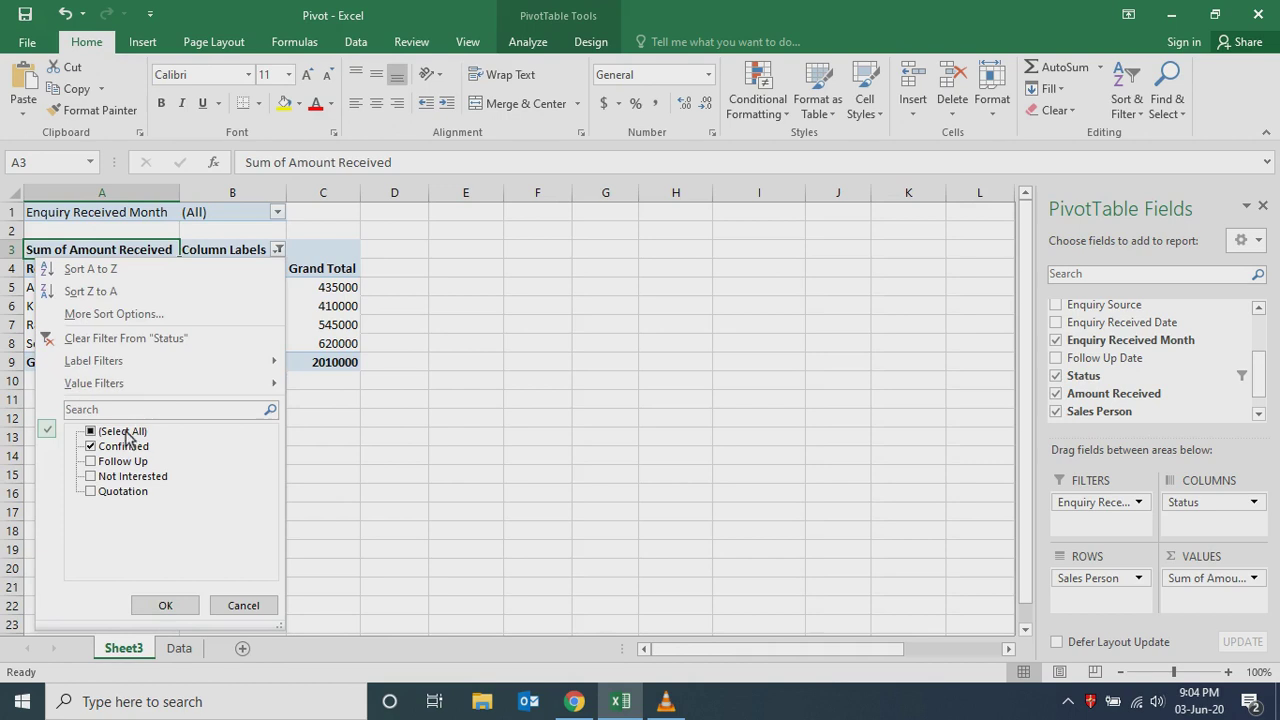
left_click(91, 431)
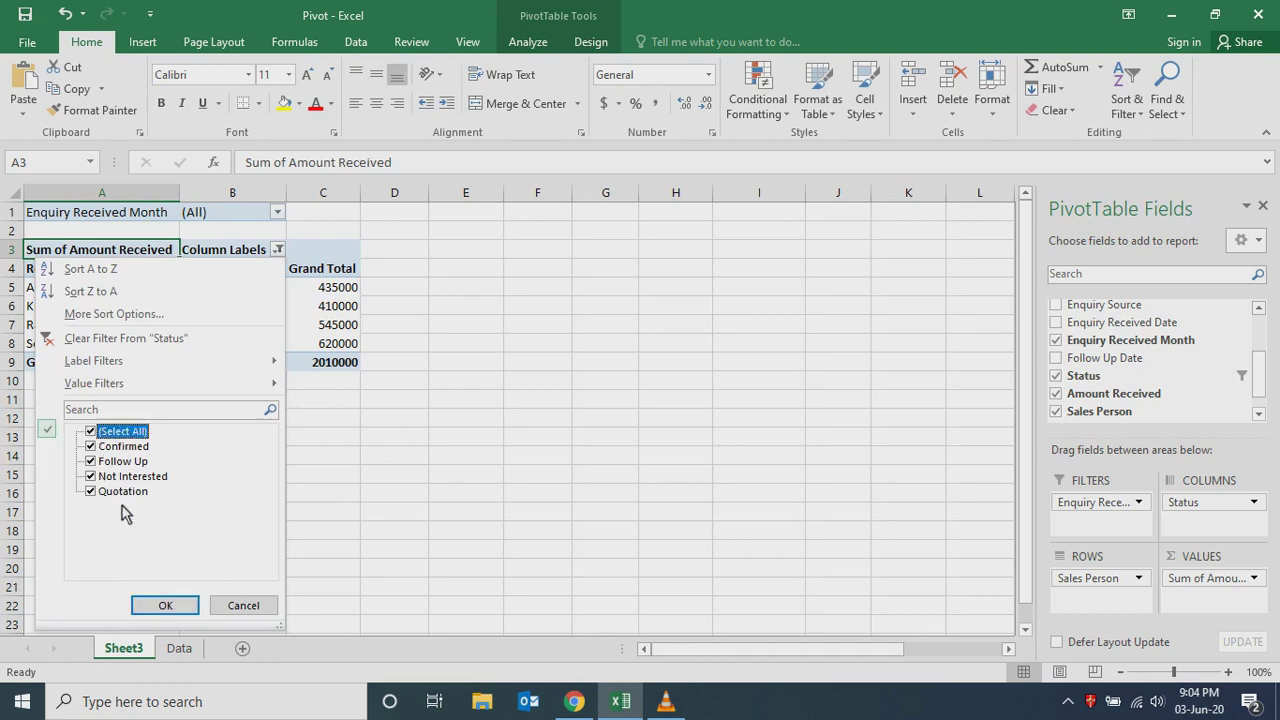
left_click(170, 605)
left_click(523, 460)
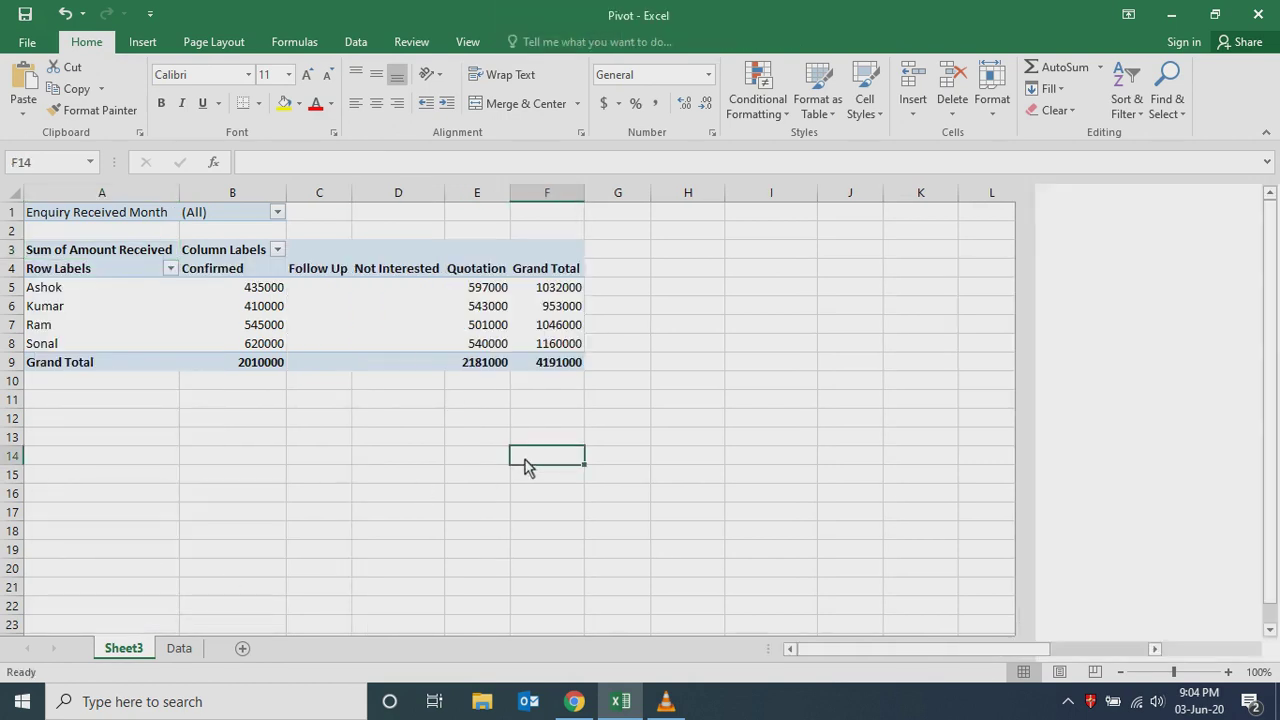
key("ctrl+Up")
key("ctrl+Up")
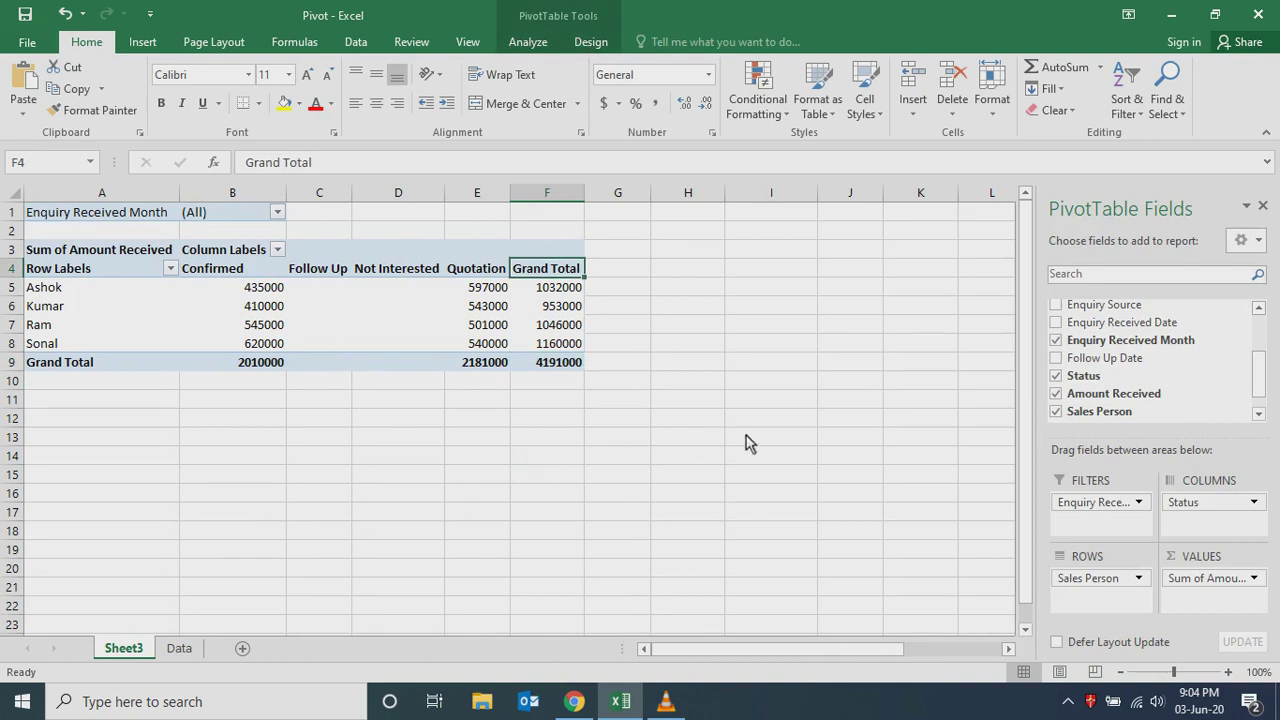
- Restrict the PivotTable's Column Labels filter to the Confirmed status only
left_click(278, 250)
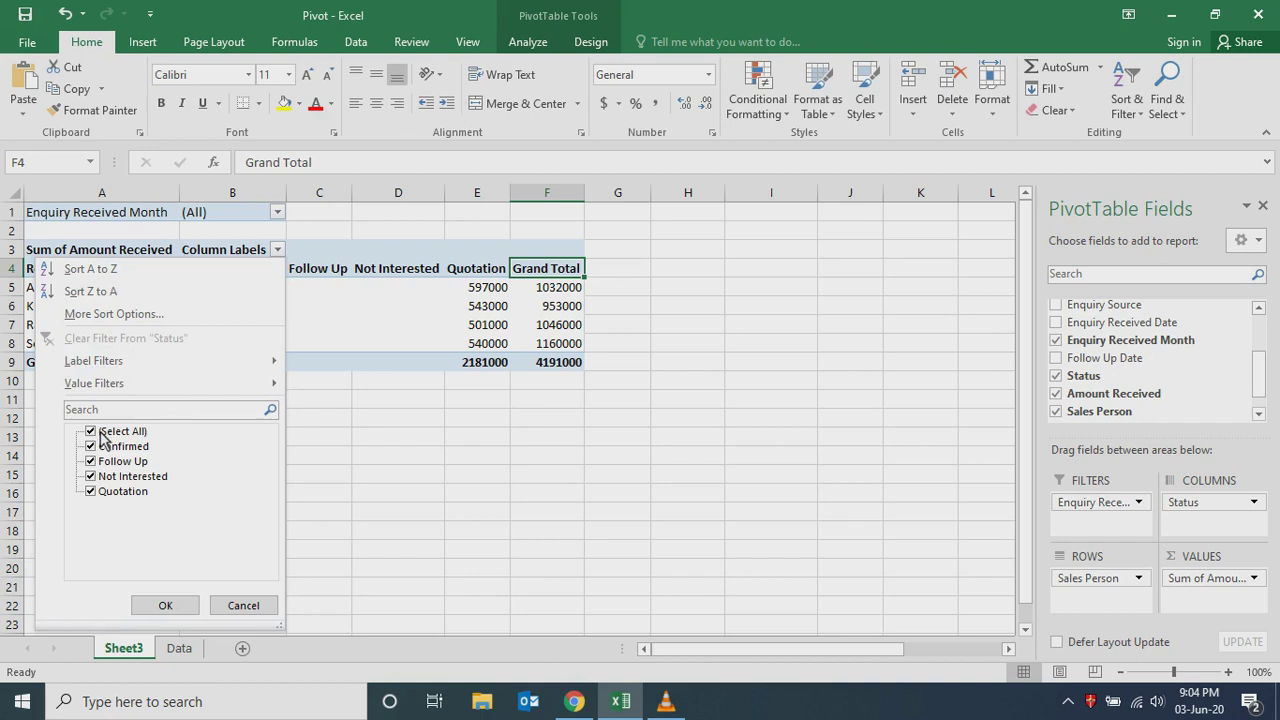
left_click(92, 432)
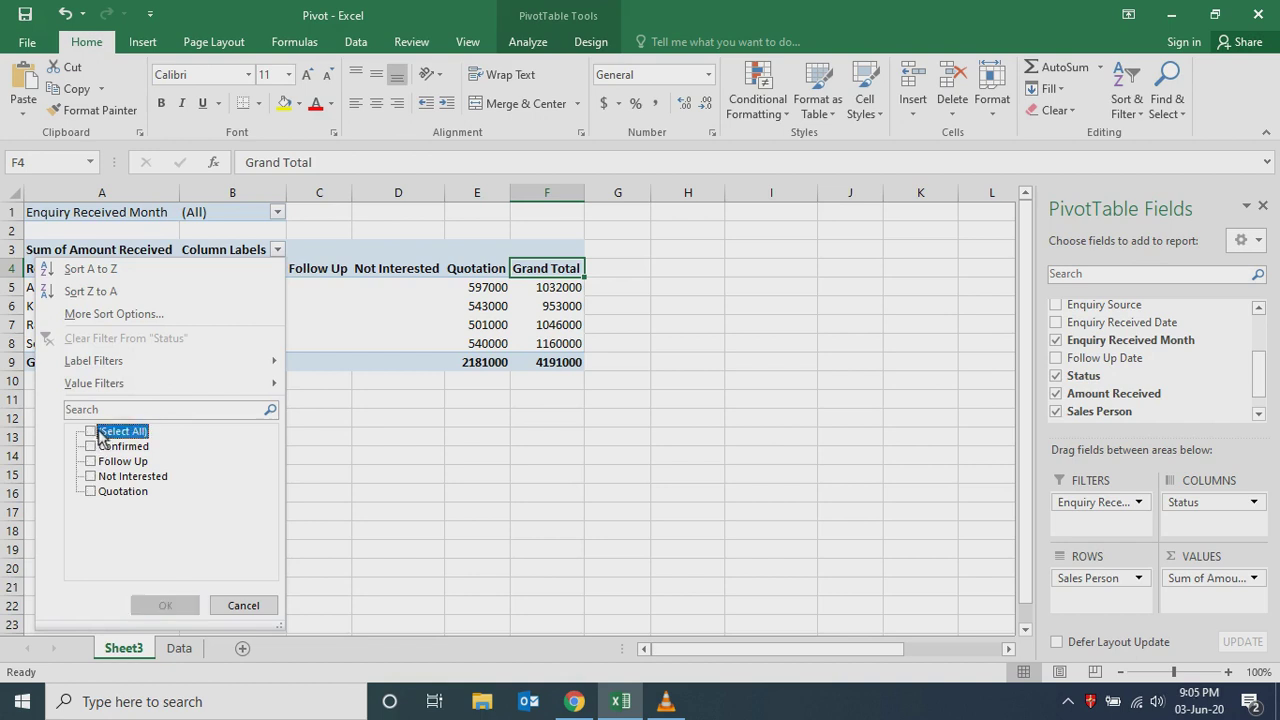
left_click(91, 446)
left_click(172, 605)
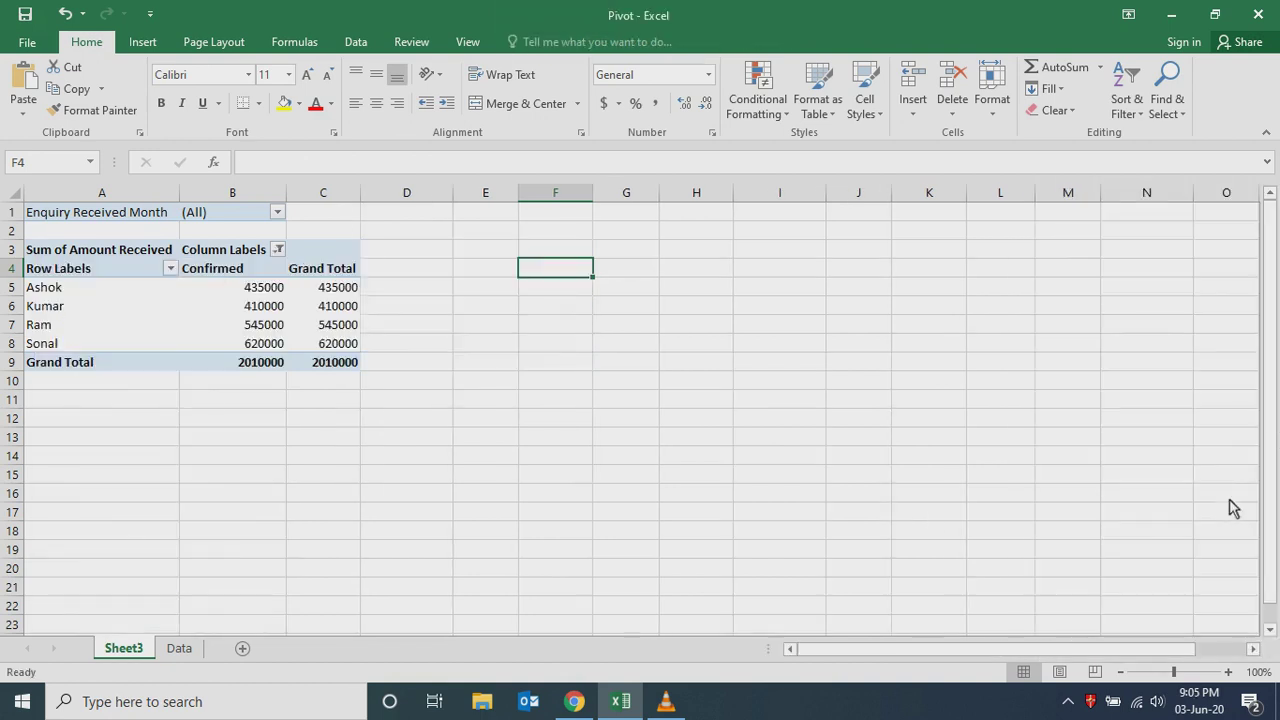
- Replace Sales Person with Location in the PivotTable's rows
left_click(176, 328)
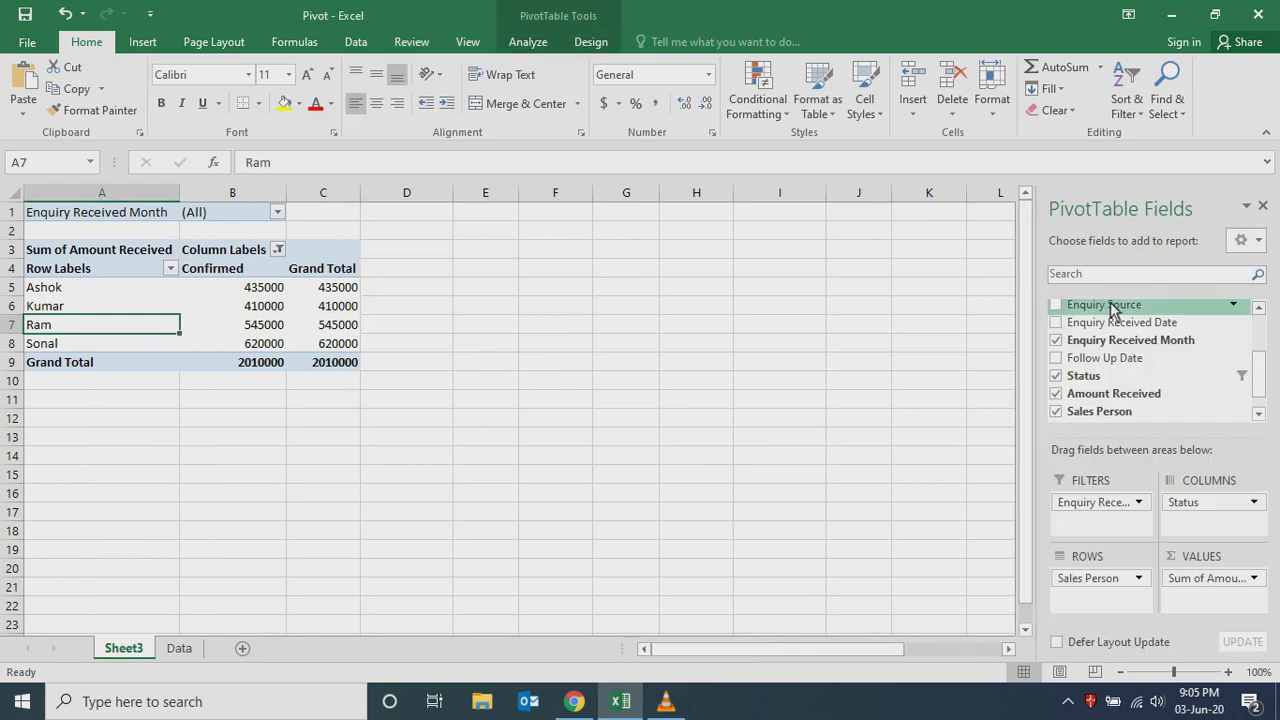
scroll(1263, 373, "up", 1)
scroll(1263, 373, "up", 2)
left_click_drag(1105, 563, 1100, 607)
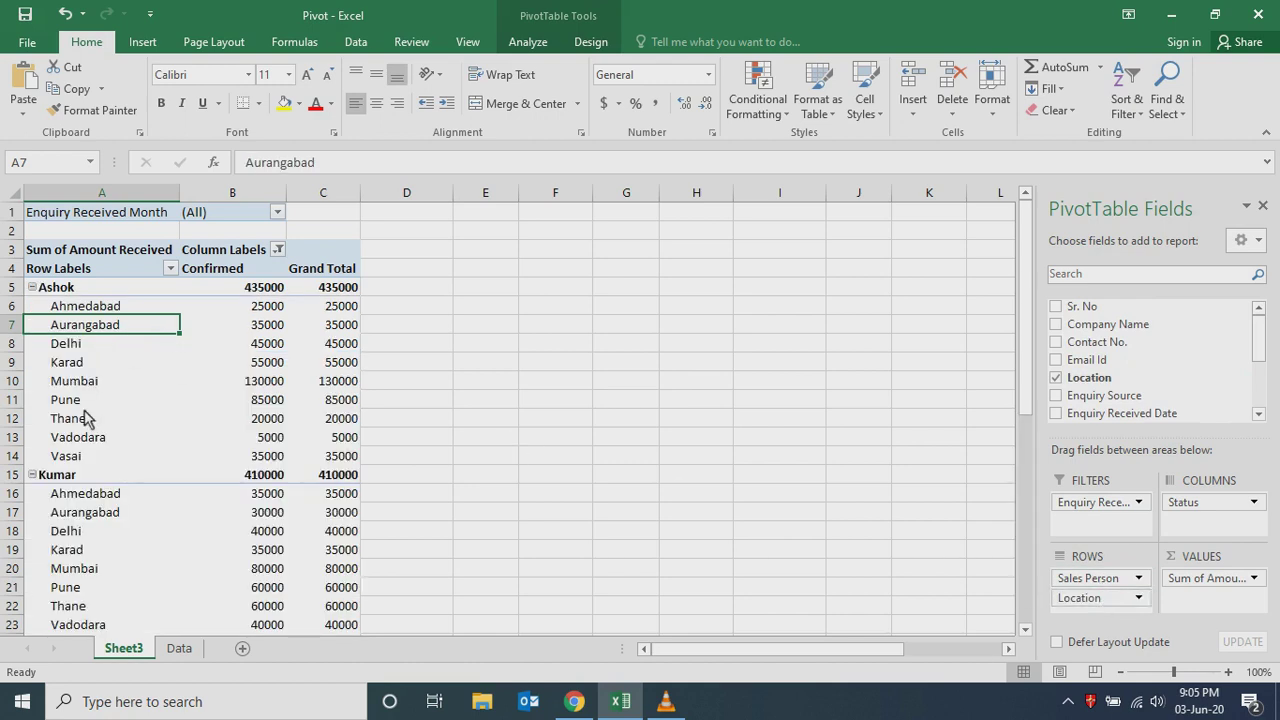
left_click_drag(1093, 583, 884, 558)
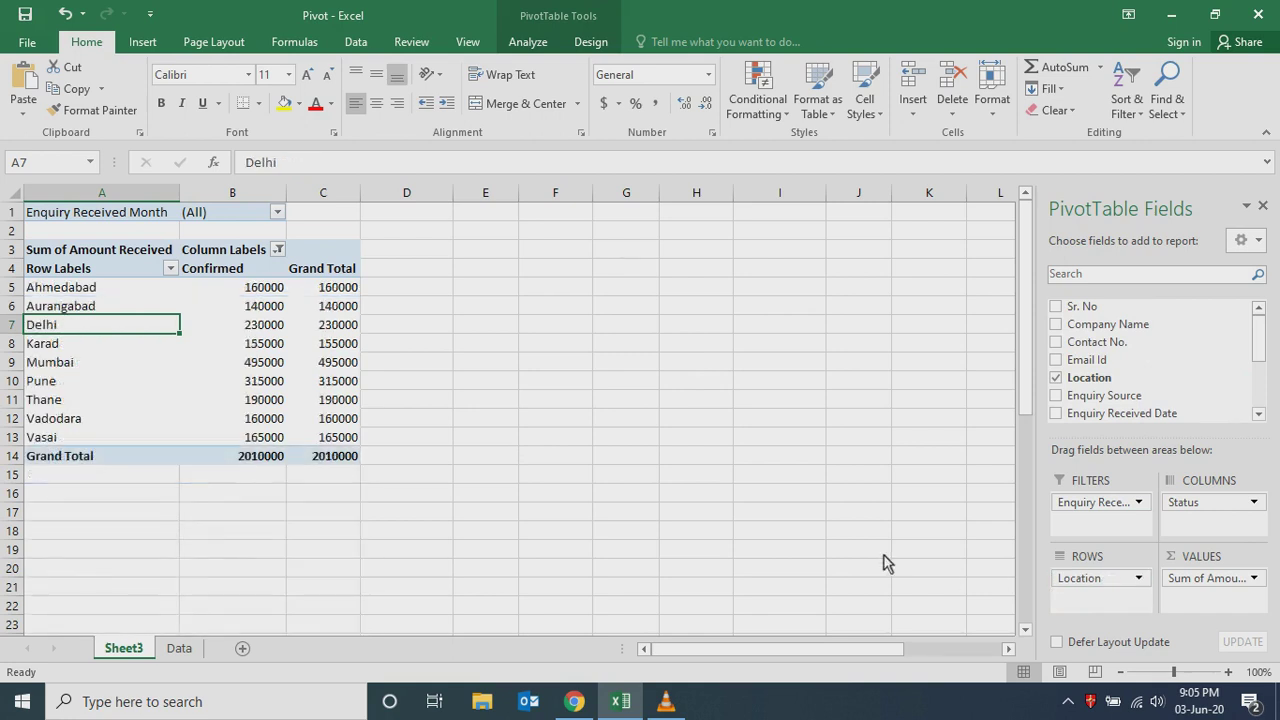
- Sort the PivotTable's locations by Confirmed amount from smallest to largest
left_click(258, 312)
right_click(257, 314)
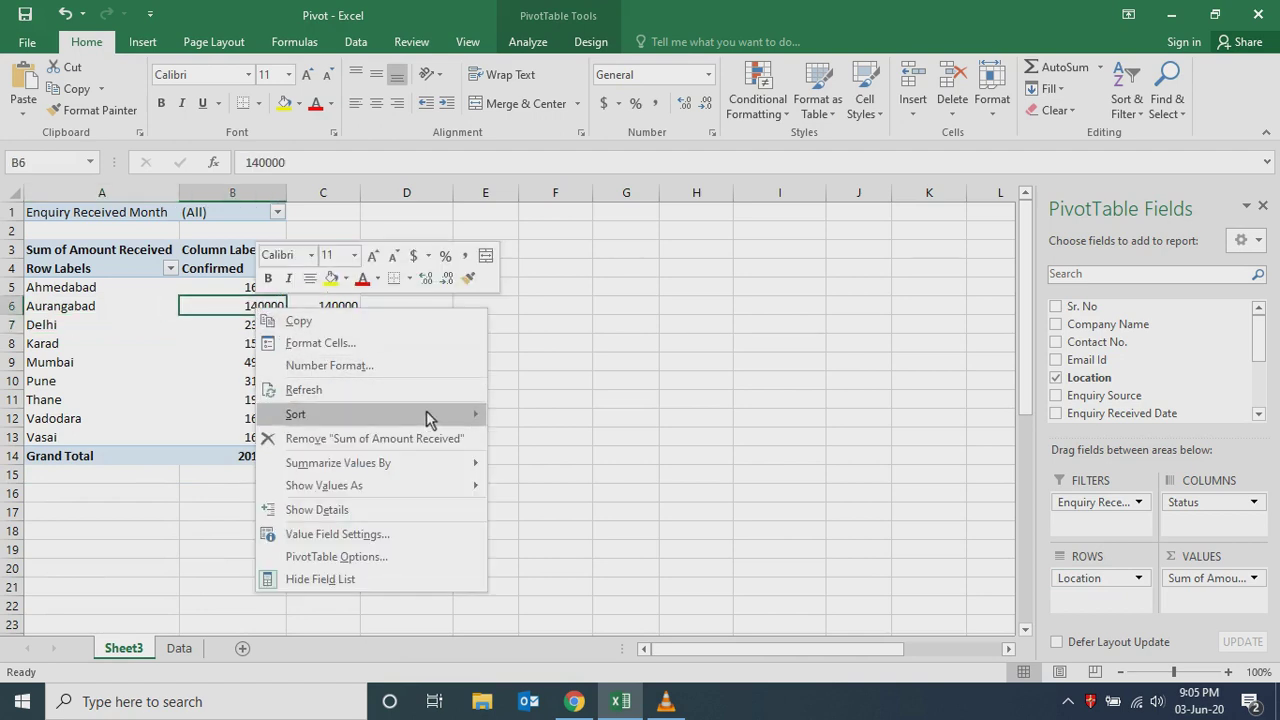
mouse_move(426, 412)
left_click(560, 416)
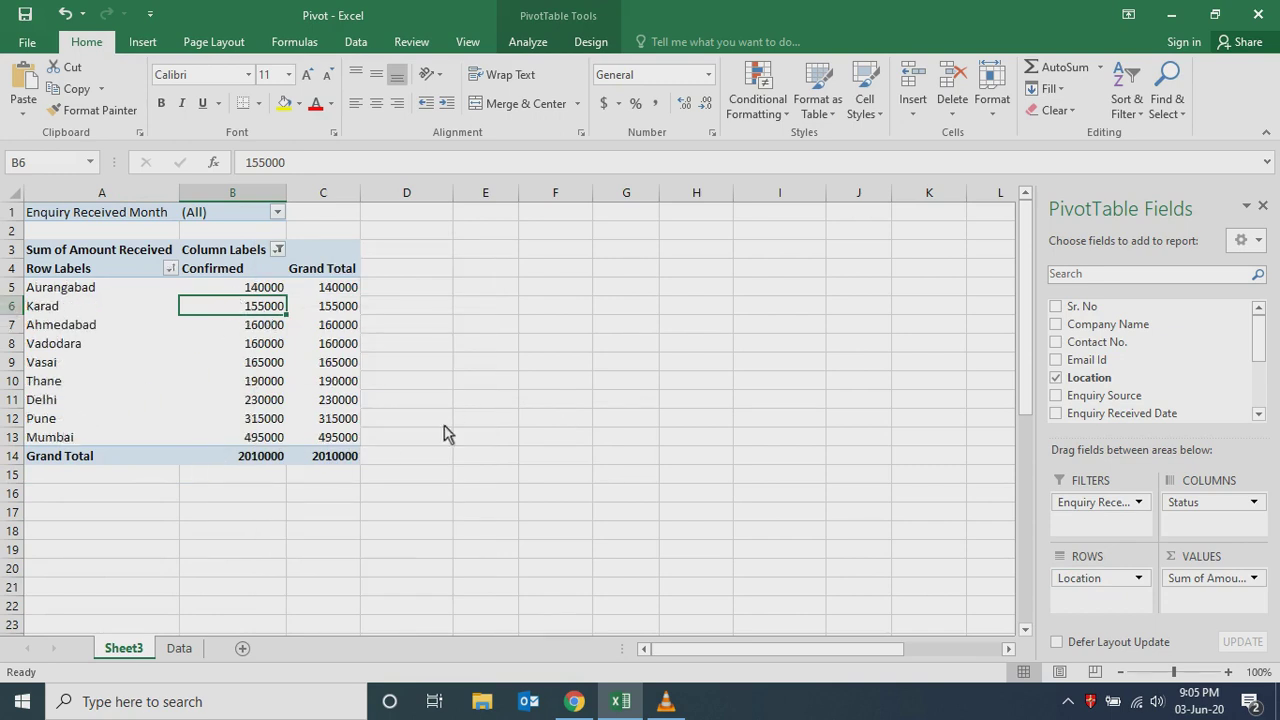
left_click(497, 430)
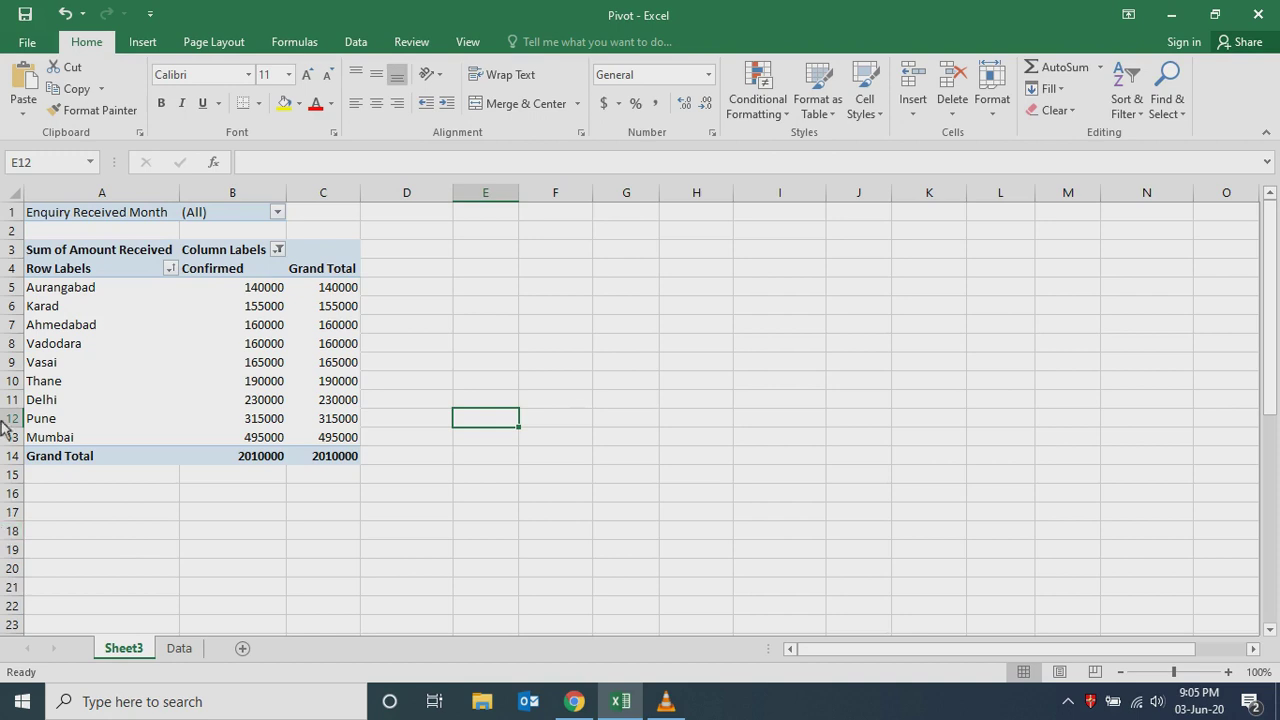
- Refresh the PivotTable from its source data
left_click(272, 400)
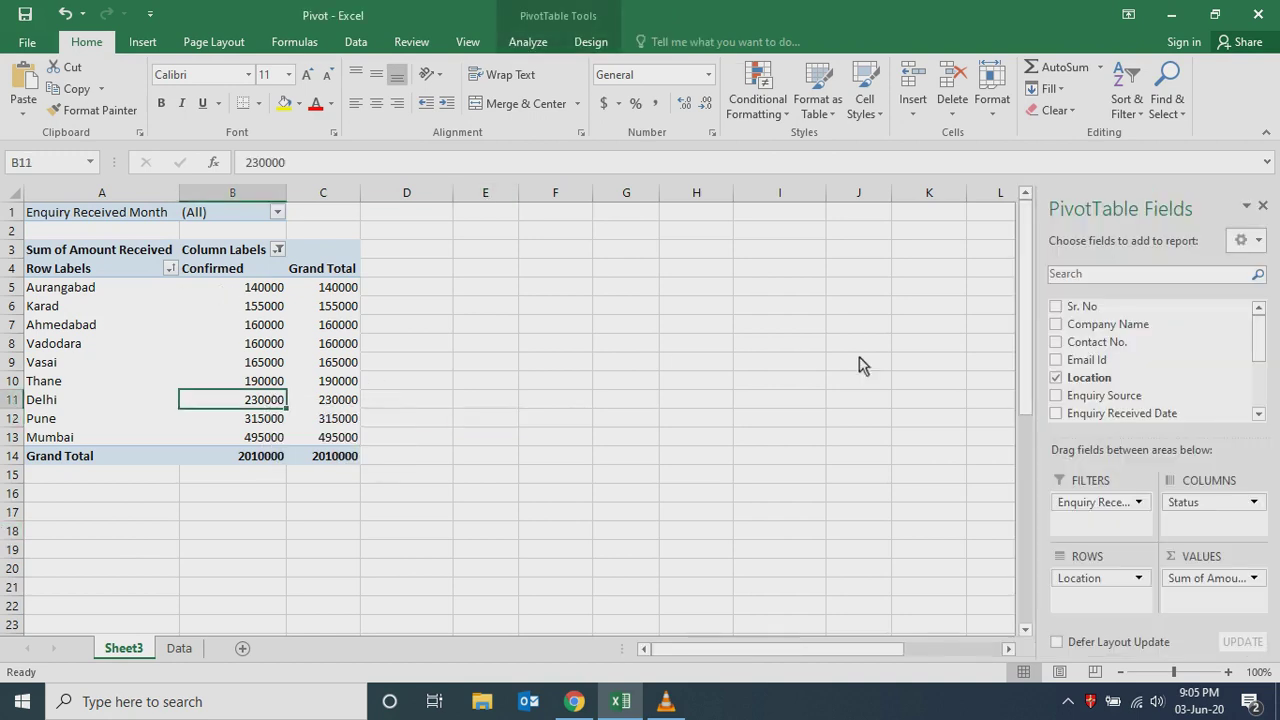
right_click(229, 338)
key("Escape")
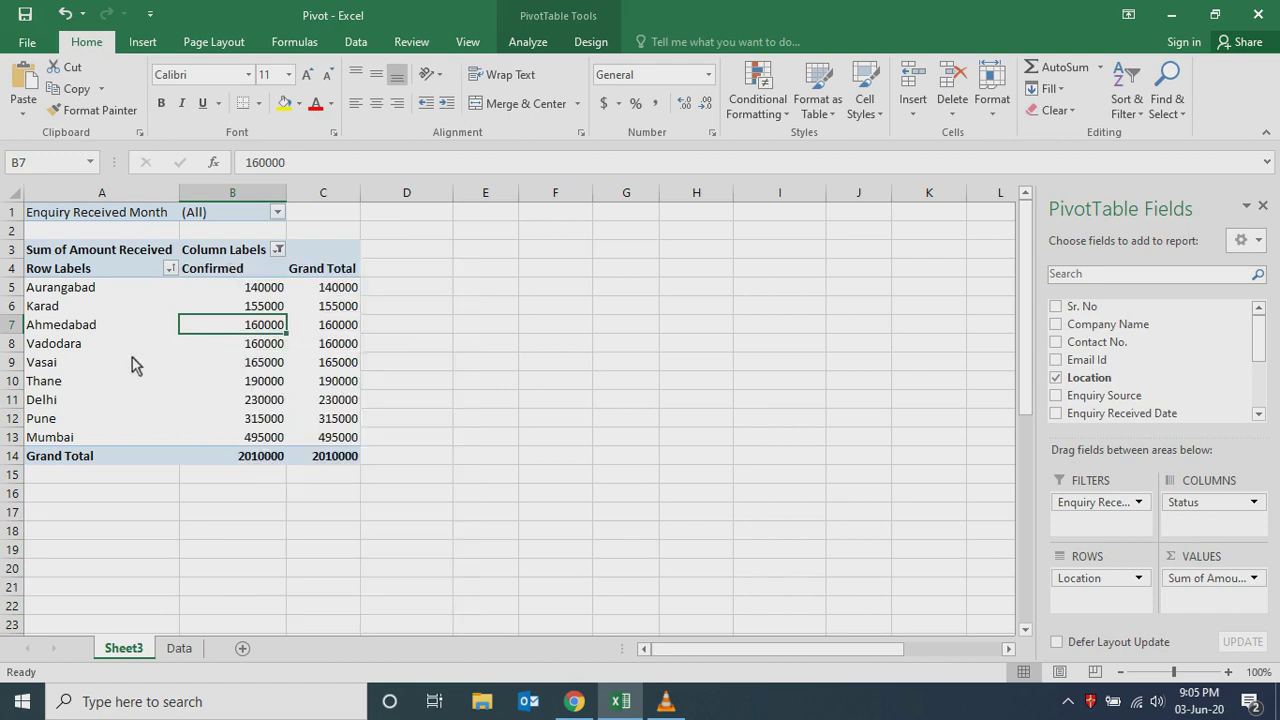
right_click(221, 386)
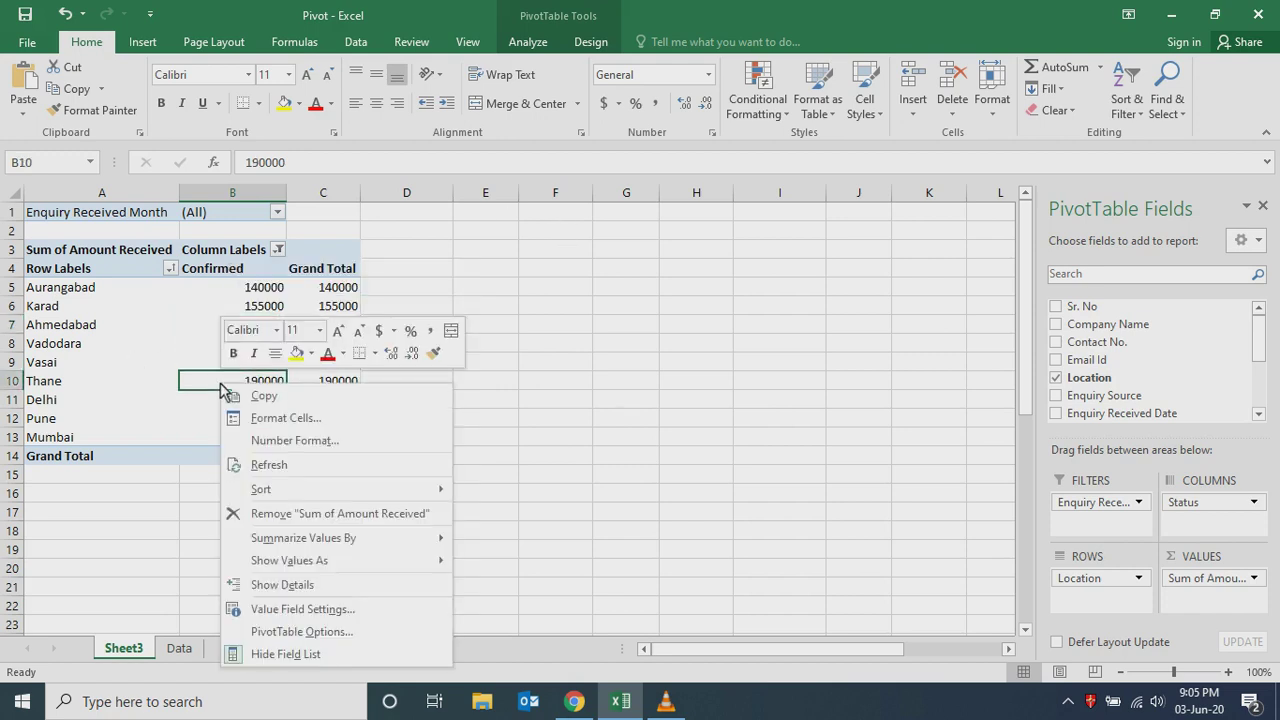
left_click(293, 466)
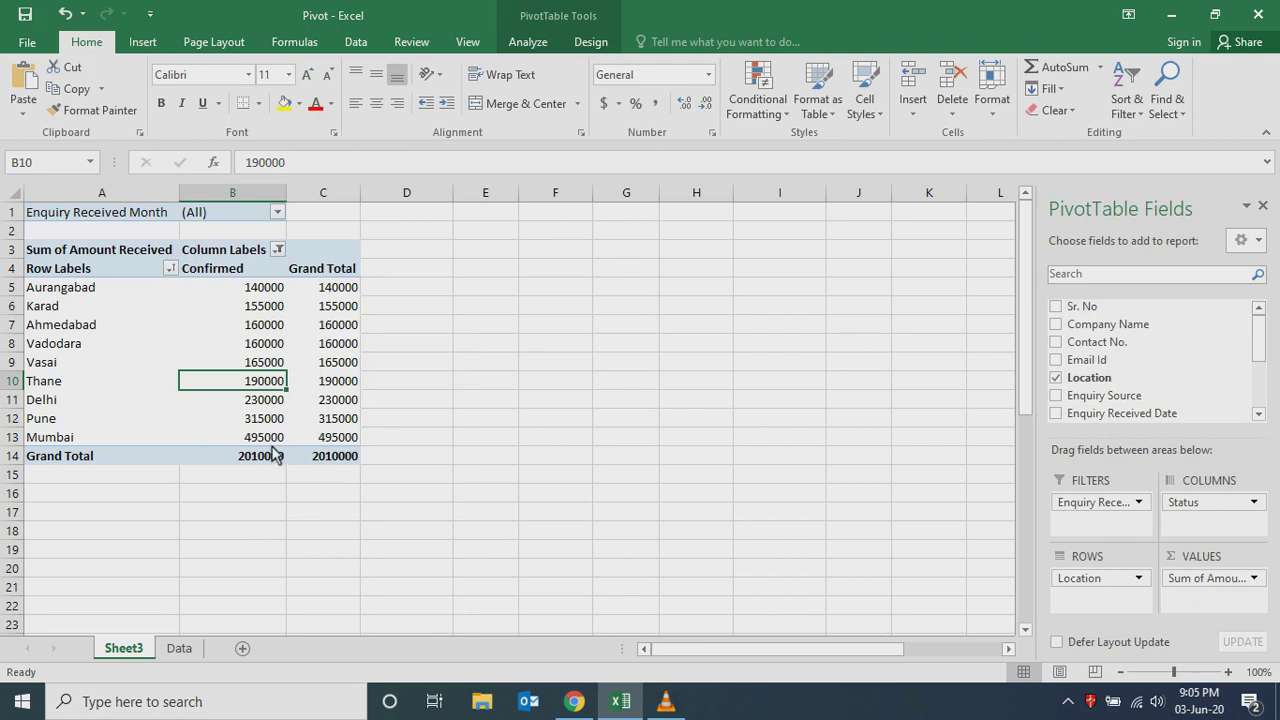
- On the Data sheet, change Company 1's Location in cell E2 to USA
left_click(180, 650)
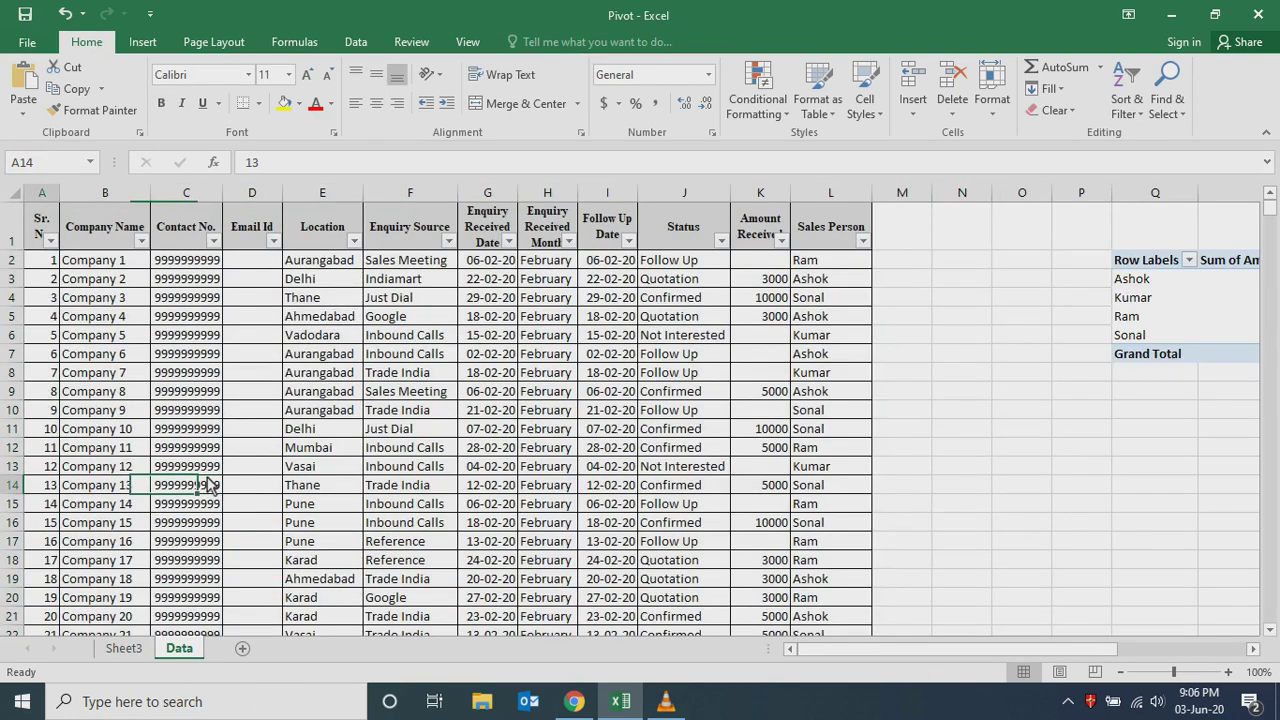
key("Right")
key("Right")
key("Down")
key("Right")
key("Right")
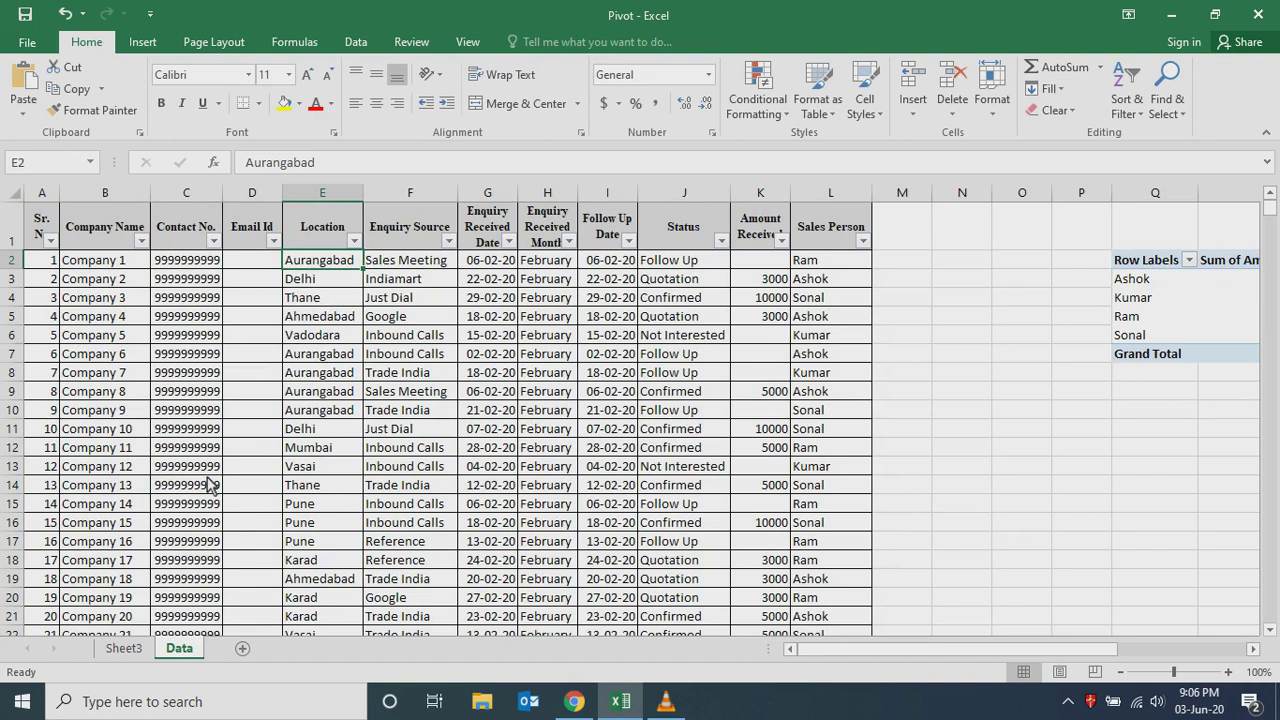
type("US")
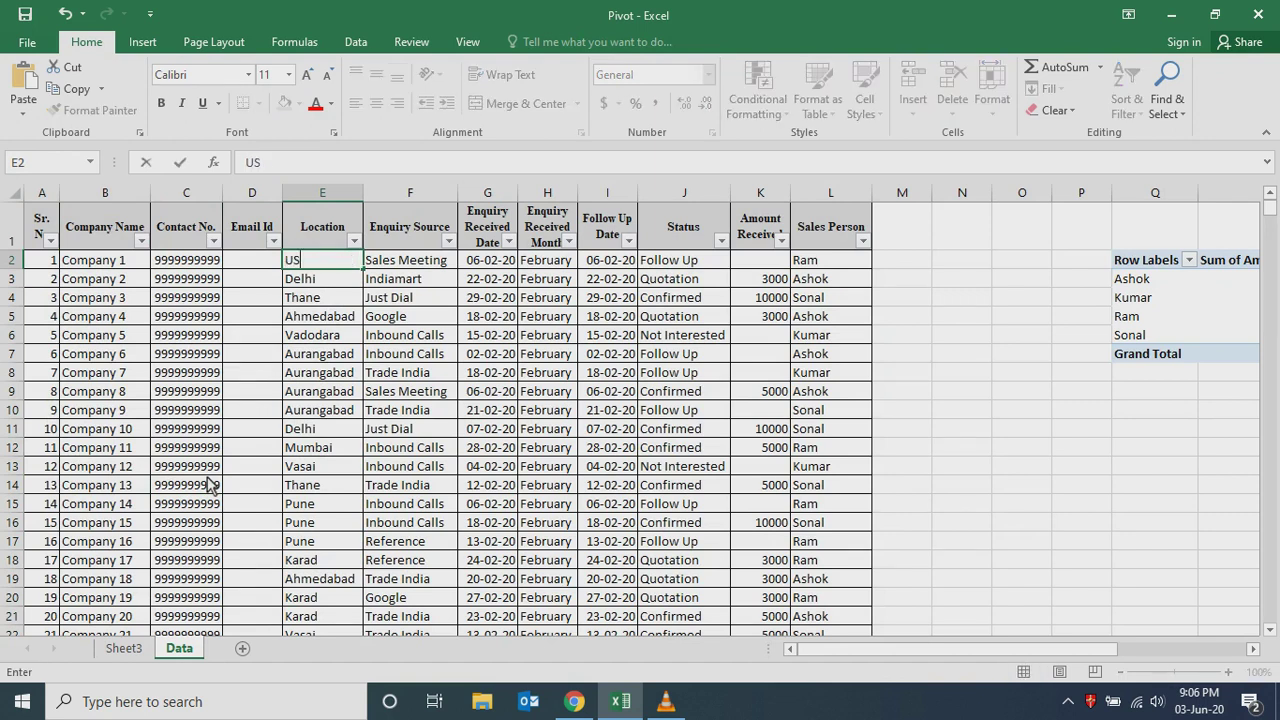
key("Return")
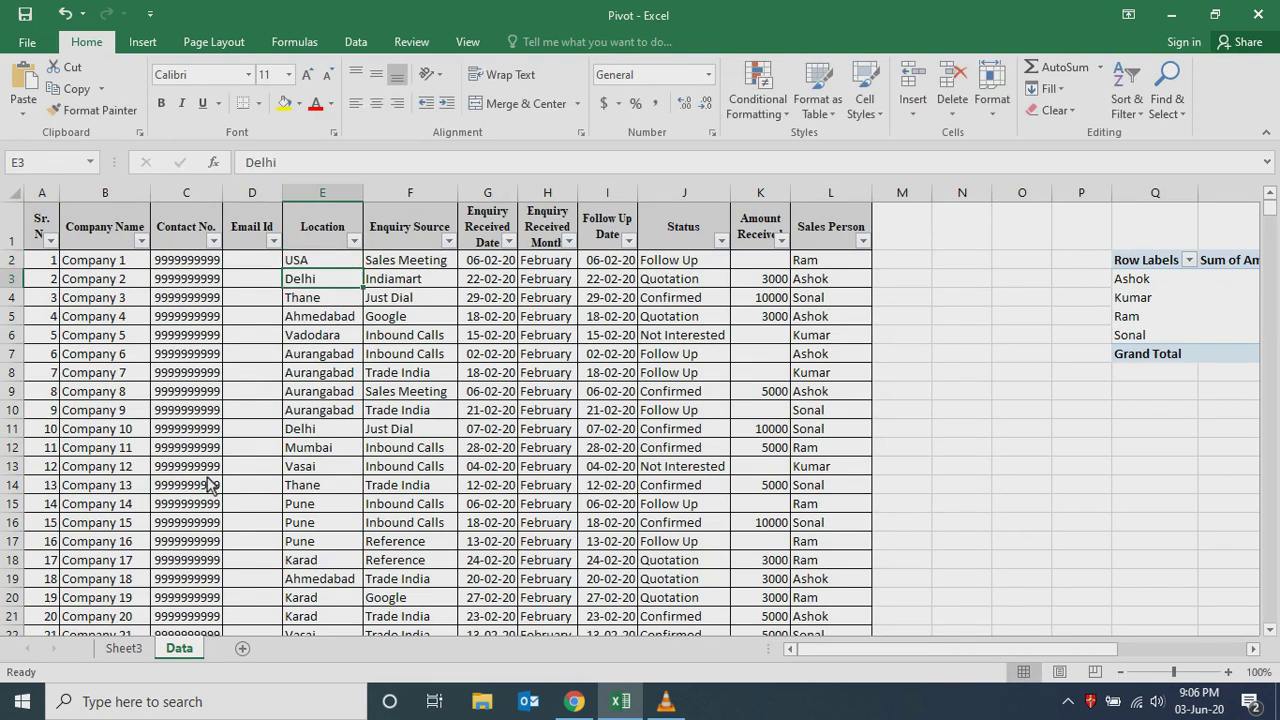
- Refresh the PivotTable on Sheet3 and check which statuses its Column Labels filter includes
left_click(124, 650)
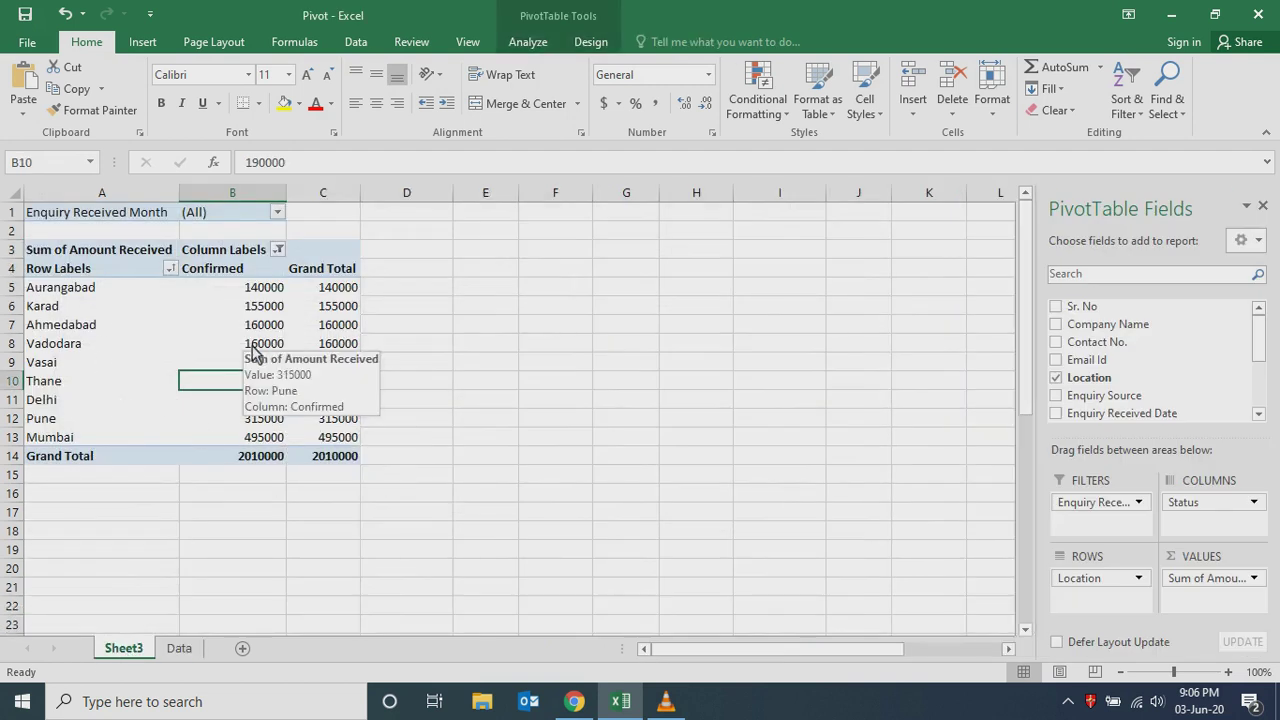
right_click(255, 348)
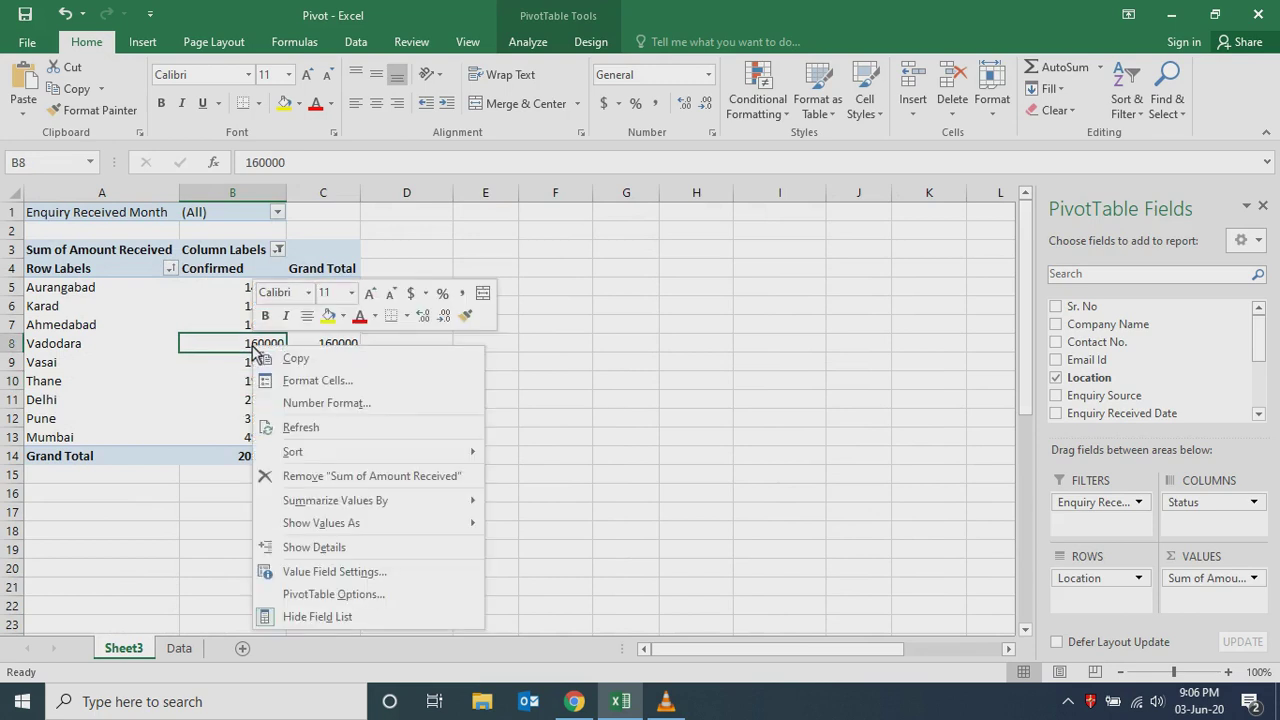
left_click(301, 430)
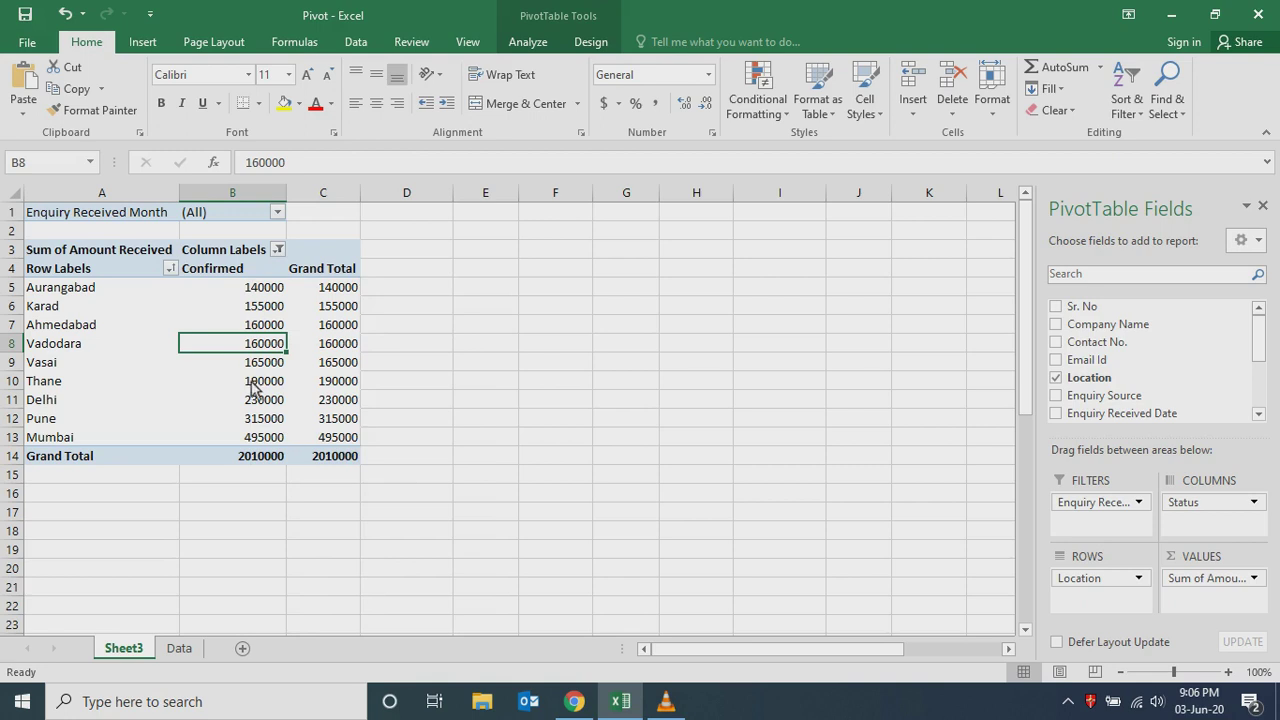
left_click(278, 250)
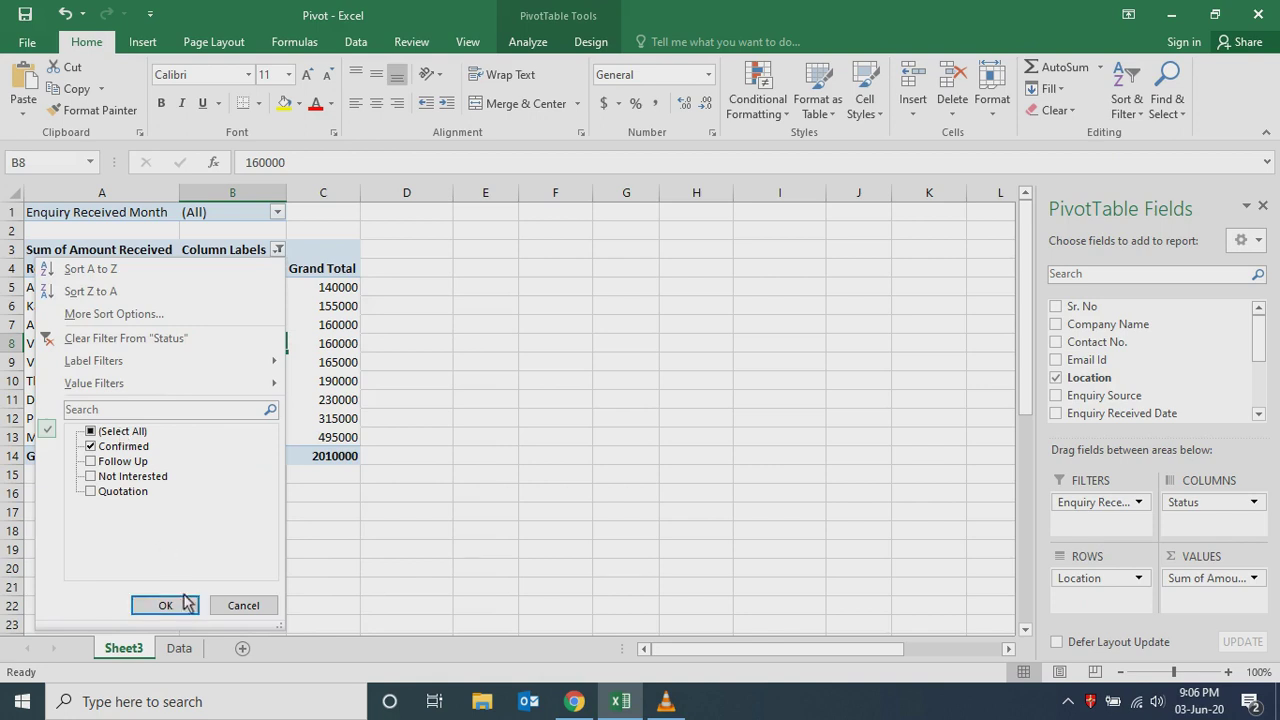
left_click(243, 605)
- On the Data sheet, set Company 1's Location in cell E2 back to Aurangabad
left_click(179, 648)
left_click(355, 428)
key("ctrl+Up")
key("Down")
key("Down")
key("Down")
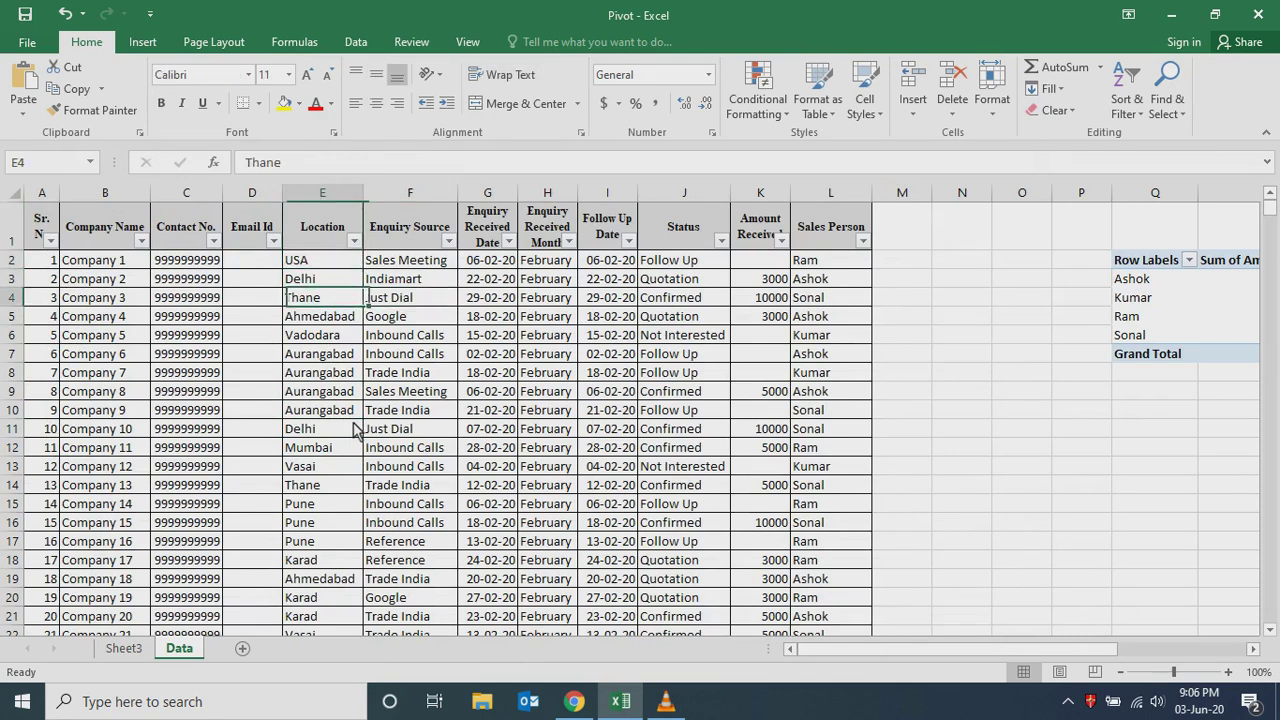
key("Up")
key("Up")
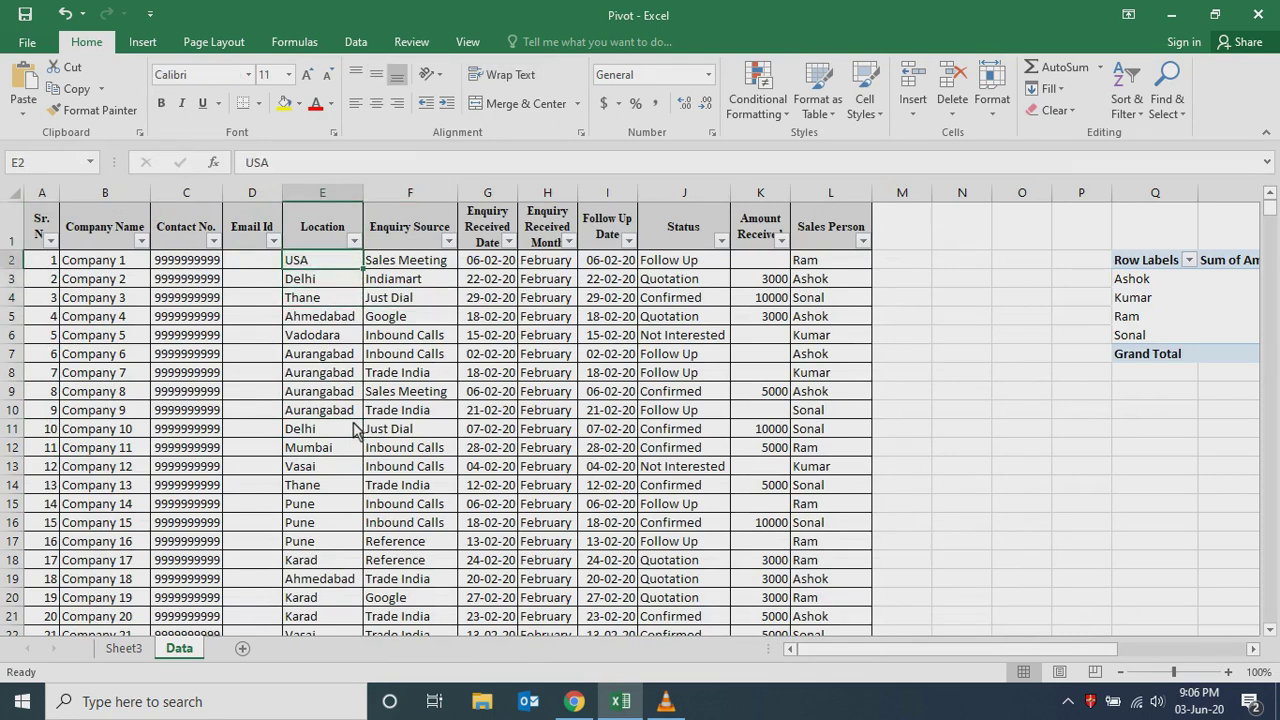
type("A")
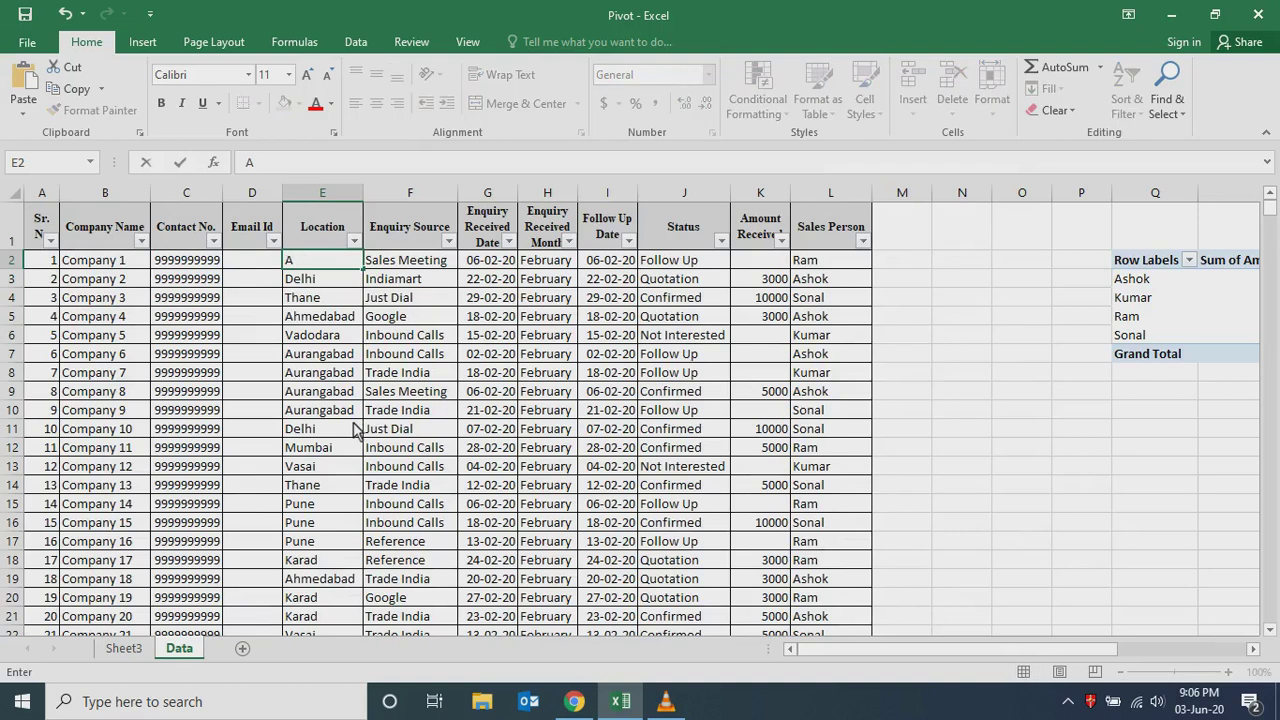
type("u")
key("Return")
- Change Company 3's Location in cell E4, a Confirmed enquiry, to USA
key("Down")
key("Down")
key("Up")
type("USA")
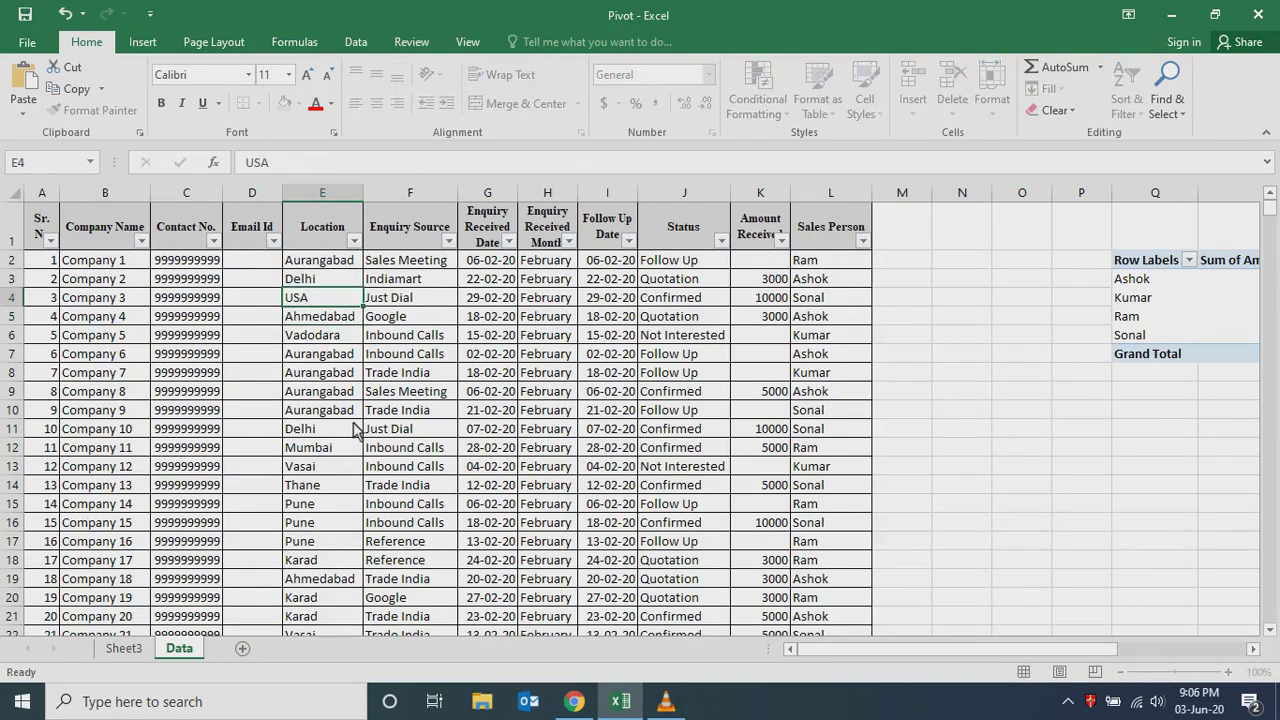
key("Return")
- Refresh the PivotTable on Sheet3 to pick up the edited location, and return to the Data sheet
left_click(118, 650)
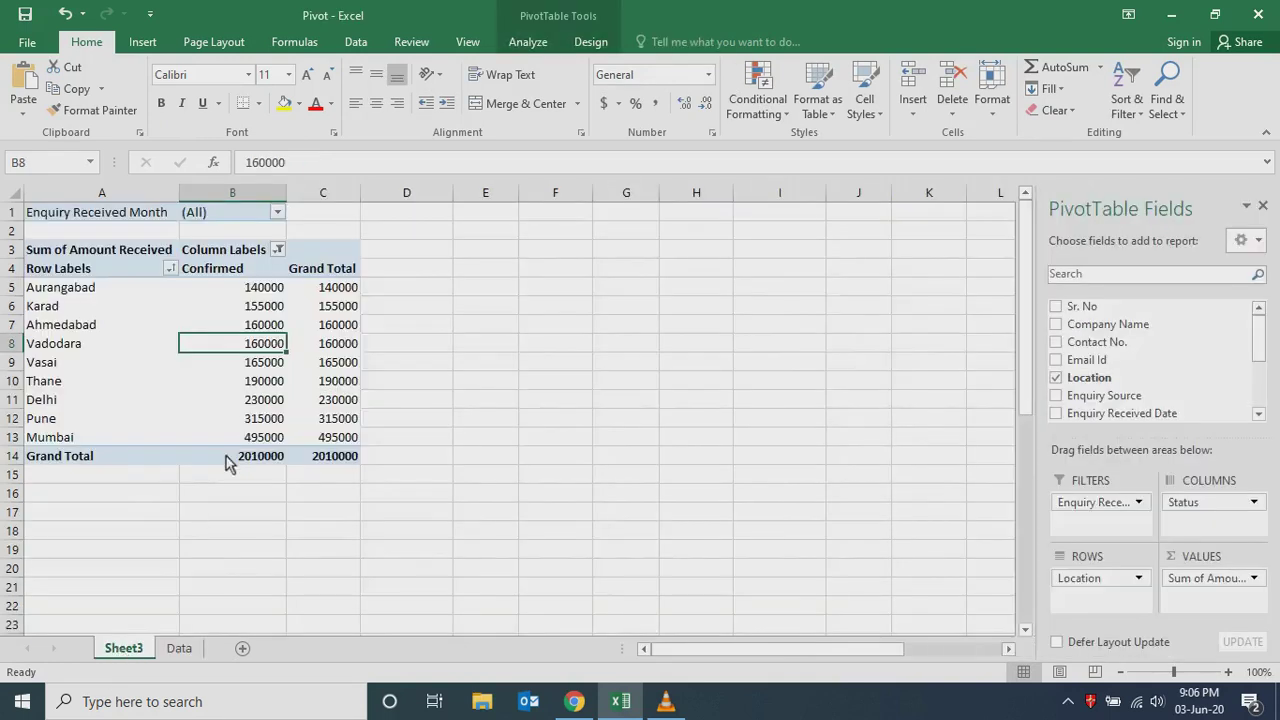
right_click(244, 407)
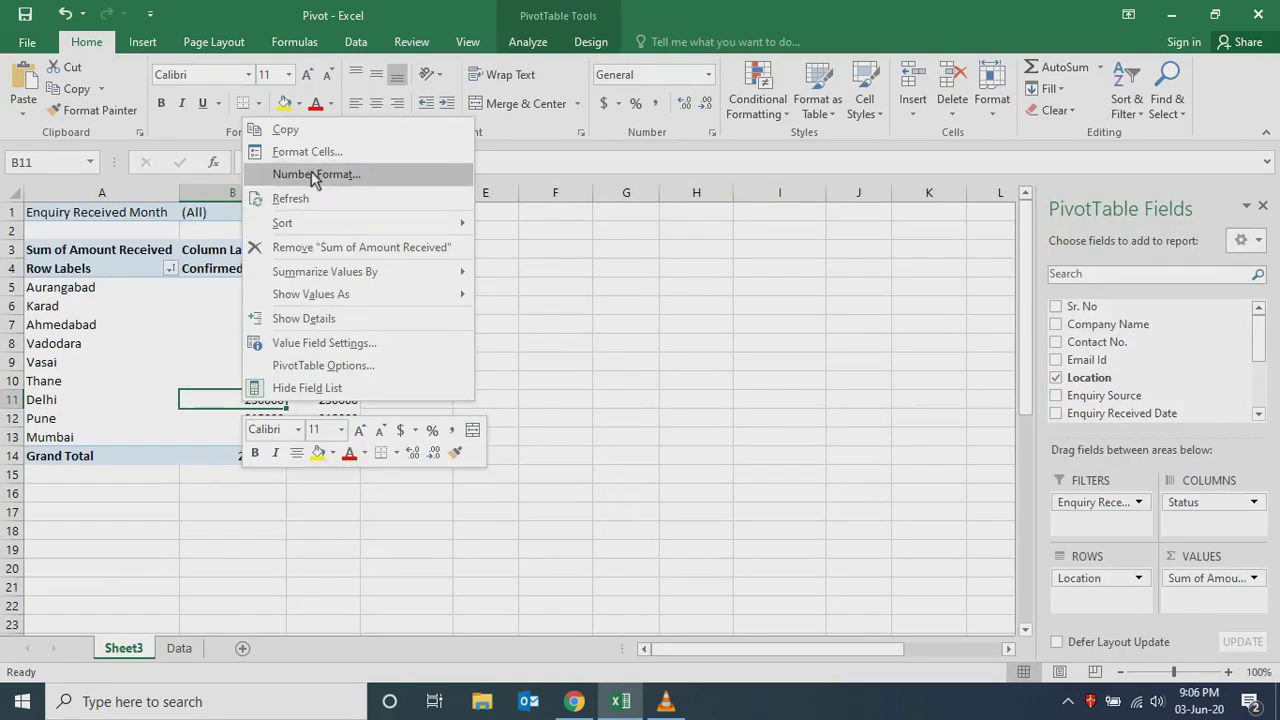
left_click(304, 198)
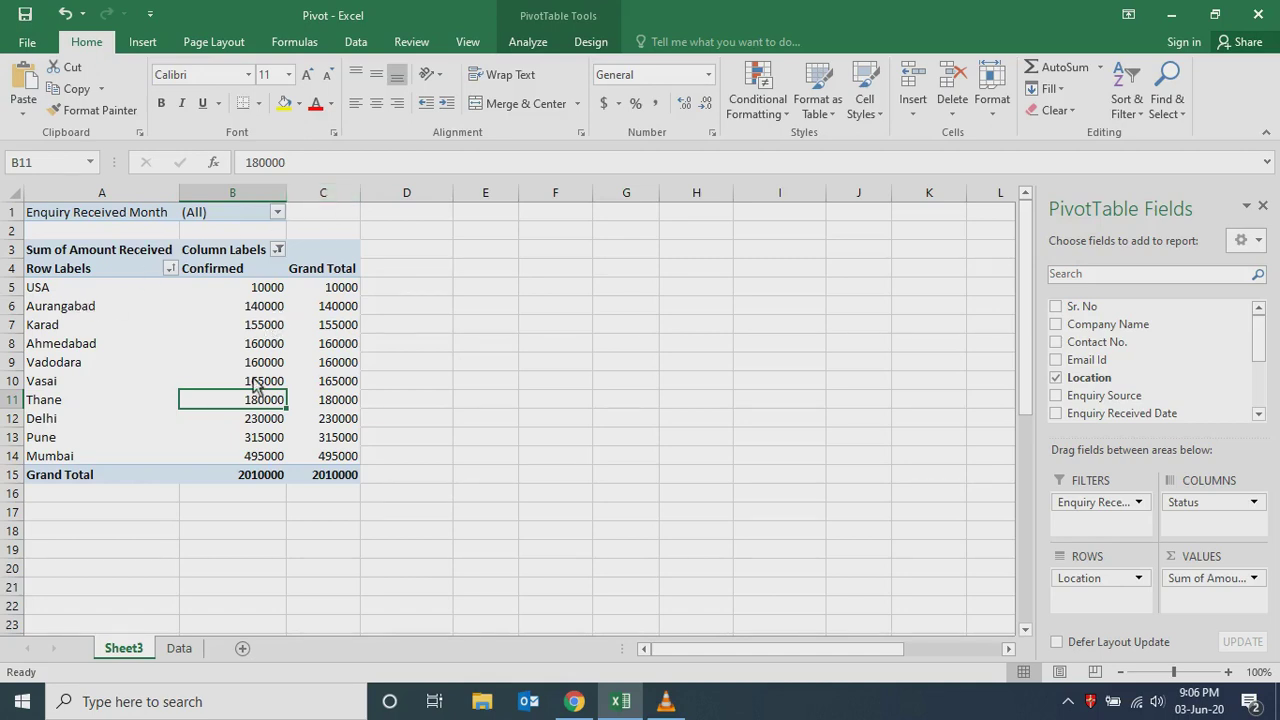
left_click(177, 650)
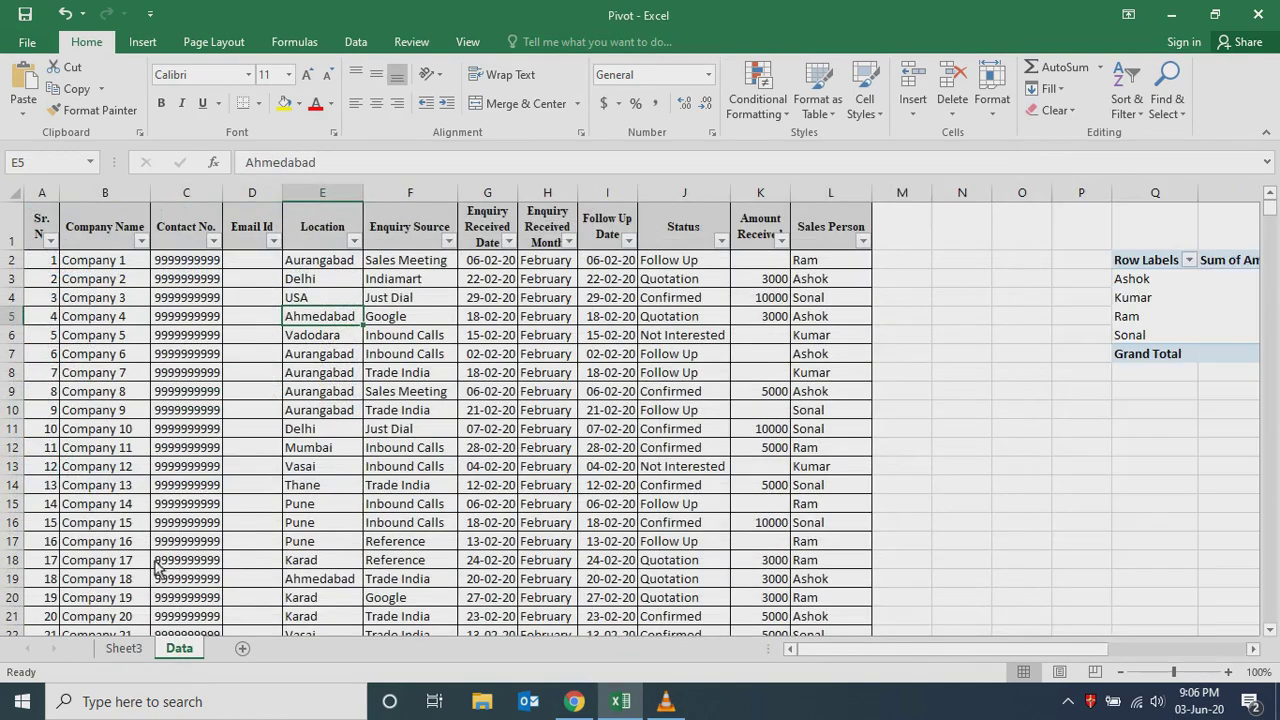
- Copy the last two records on the Data sheet, A2942:L2943, covering Company 2941 and Company 2942
key("Left")
key("ctrl+Down")
key("ctrl+Down")
key("Up")
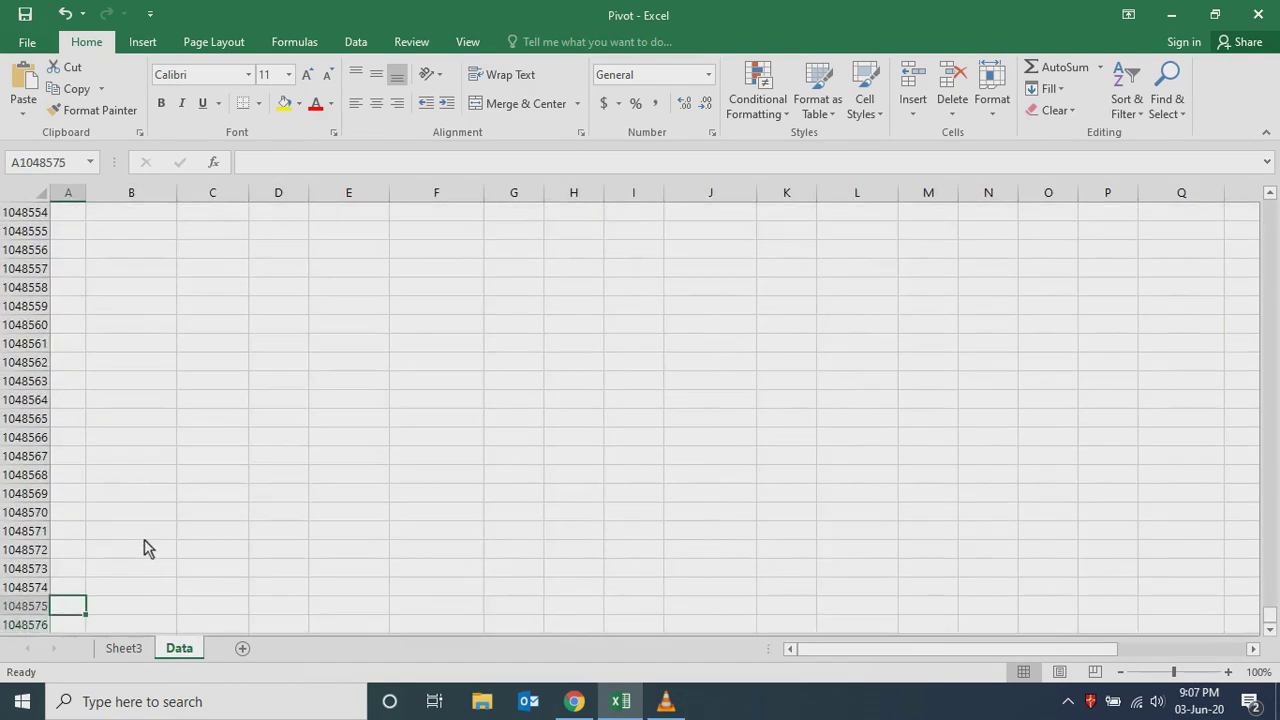
key("ctrl+Up")
key("Up")
key("Up")
key("Up")
key("Up")
key("Up")
key("Down")
key("Down")
key("Down")
key("Down")
key("shift+Down")
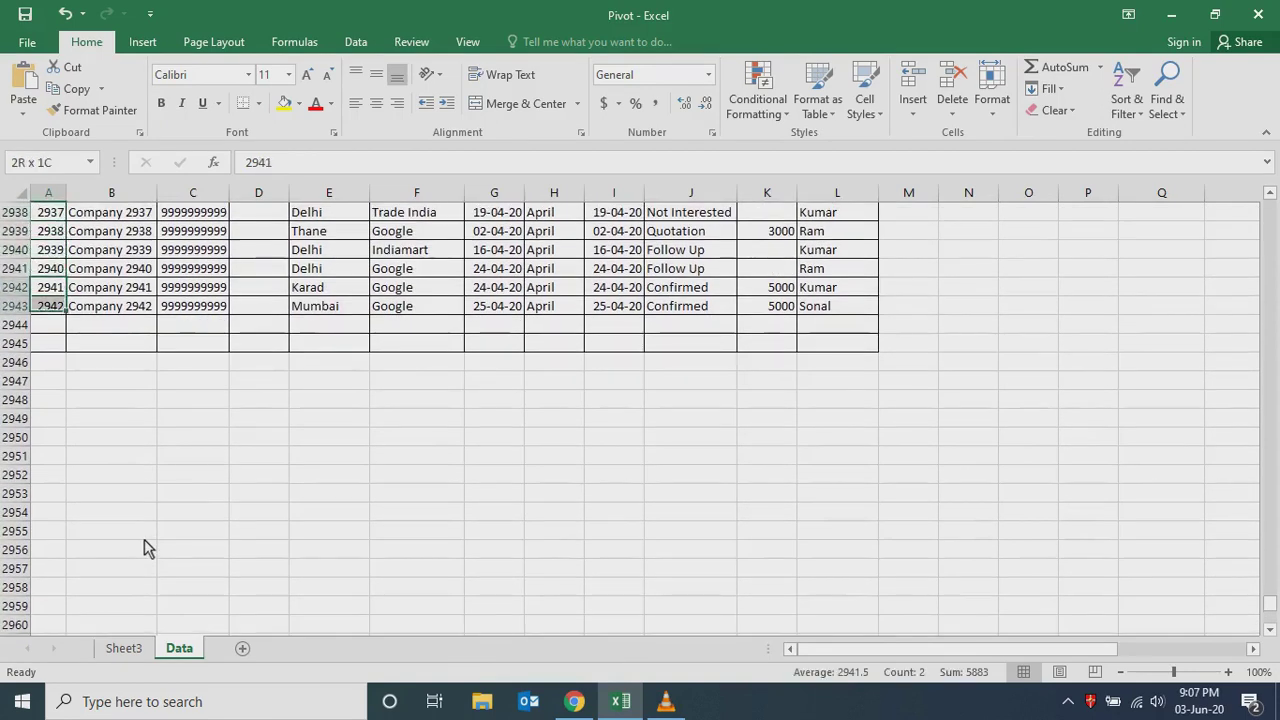
key("shift+Right")
key("shift+Right")
key("shift+Right")
key("shift+Right")
key("shift+Right")
key("shift+Right")
key("shift+Right")
key("shift+Right")
key("shift+Right")
key("shift+Right")
key("shift+Right")
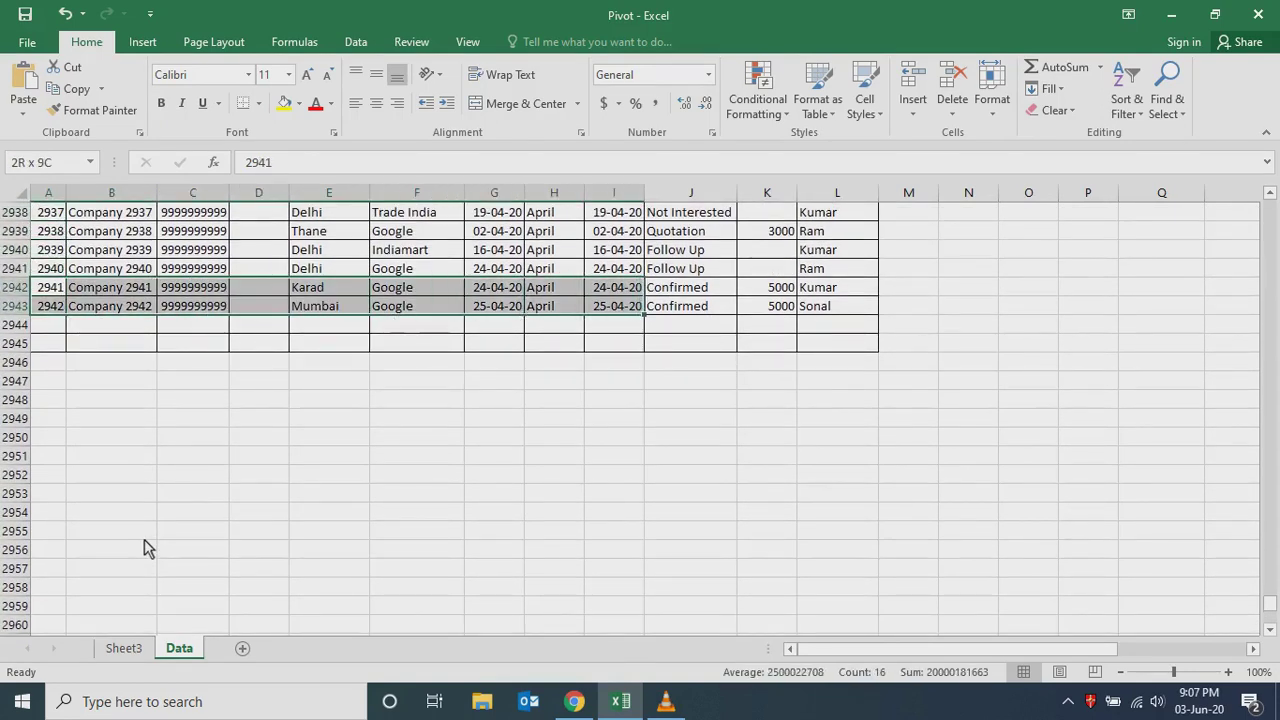
key("ctrl+c")
- Paste the two copied records twice below the data, into rows 2944–2945 and rows 2946–2947
key("Down")
key("Down")
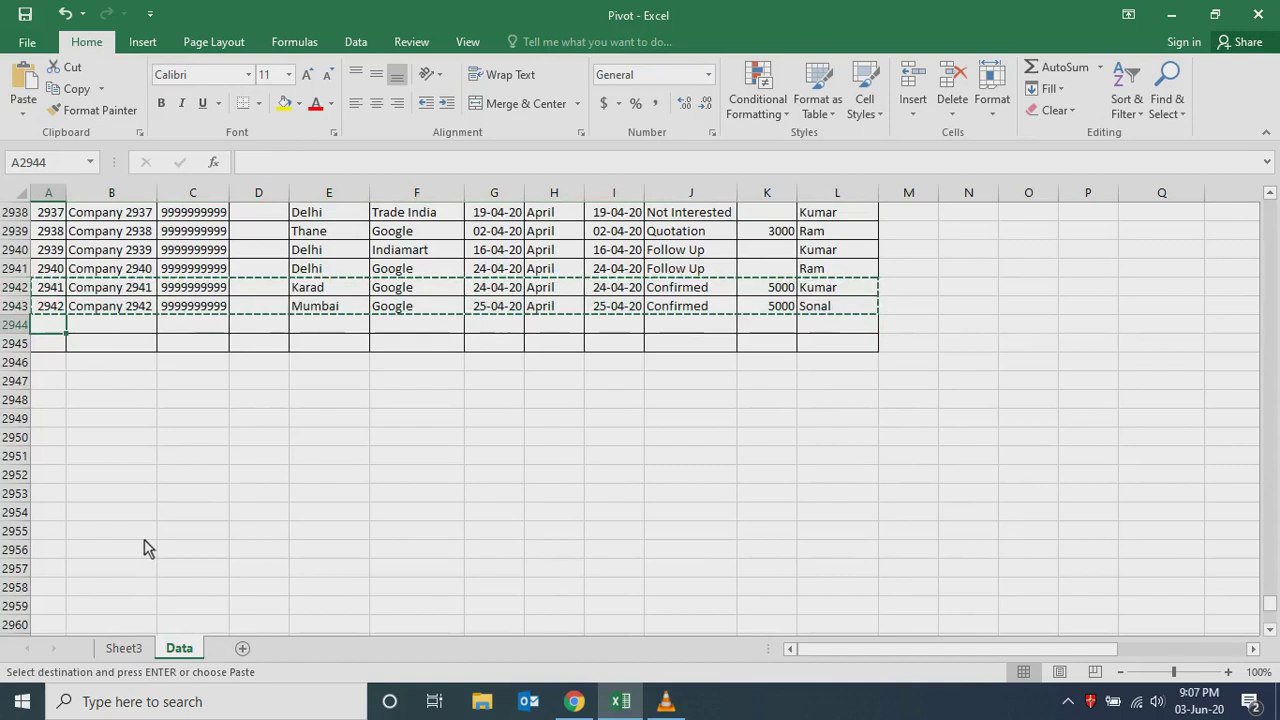
key("ctrl+v")
key("Down")
key("ctrl")
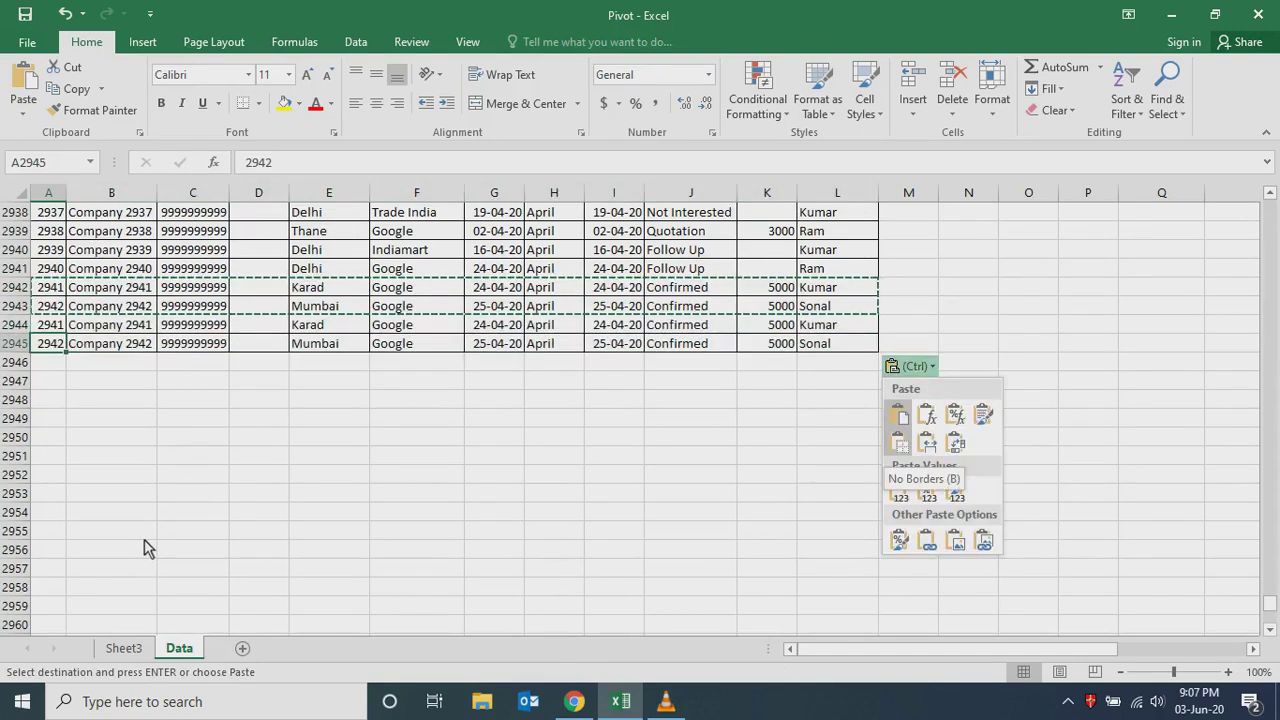
key("Escape")
key("Down")
key("ctrl+v")
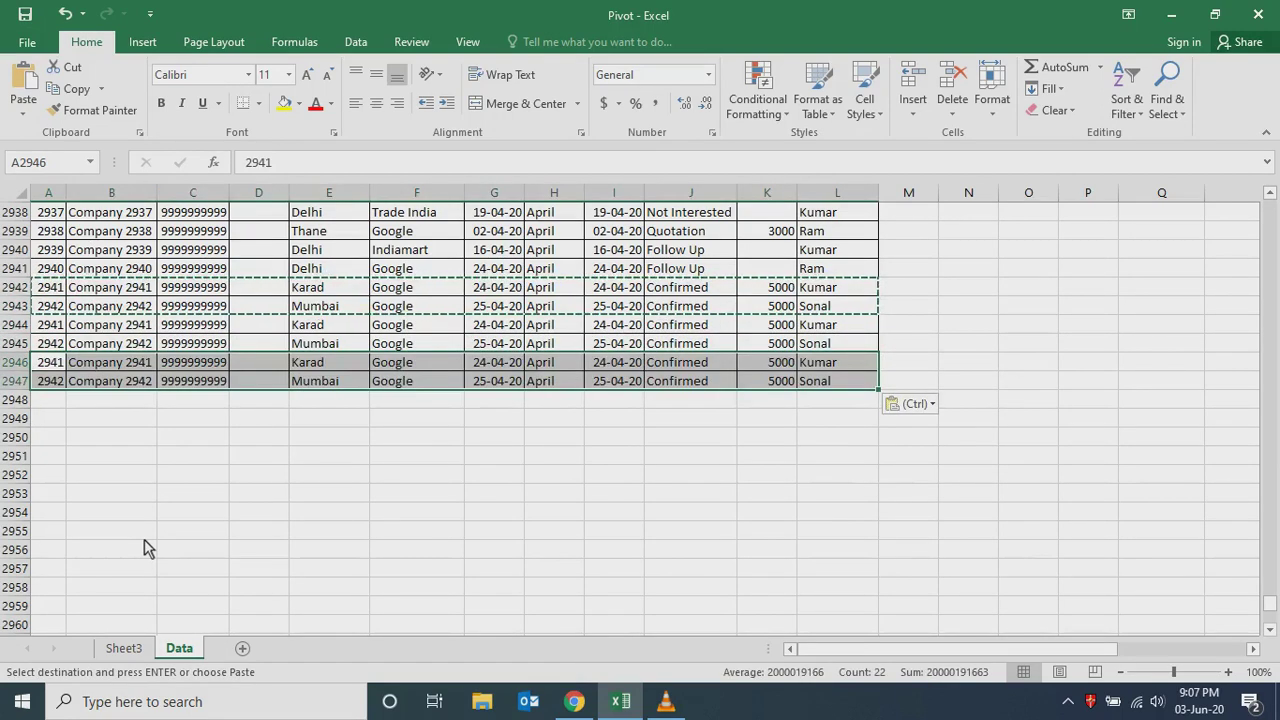
- Check the locations and the amounts received, K2944:K2947, in the four added rows
key("Up")
key("Up")
key("Right")
key("Right")
key("Right")
key("Right")
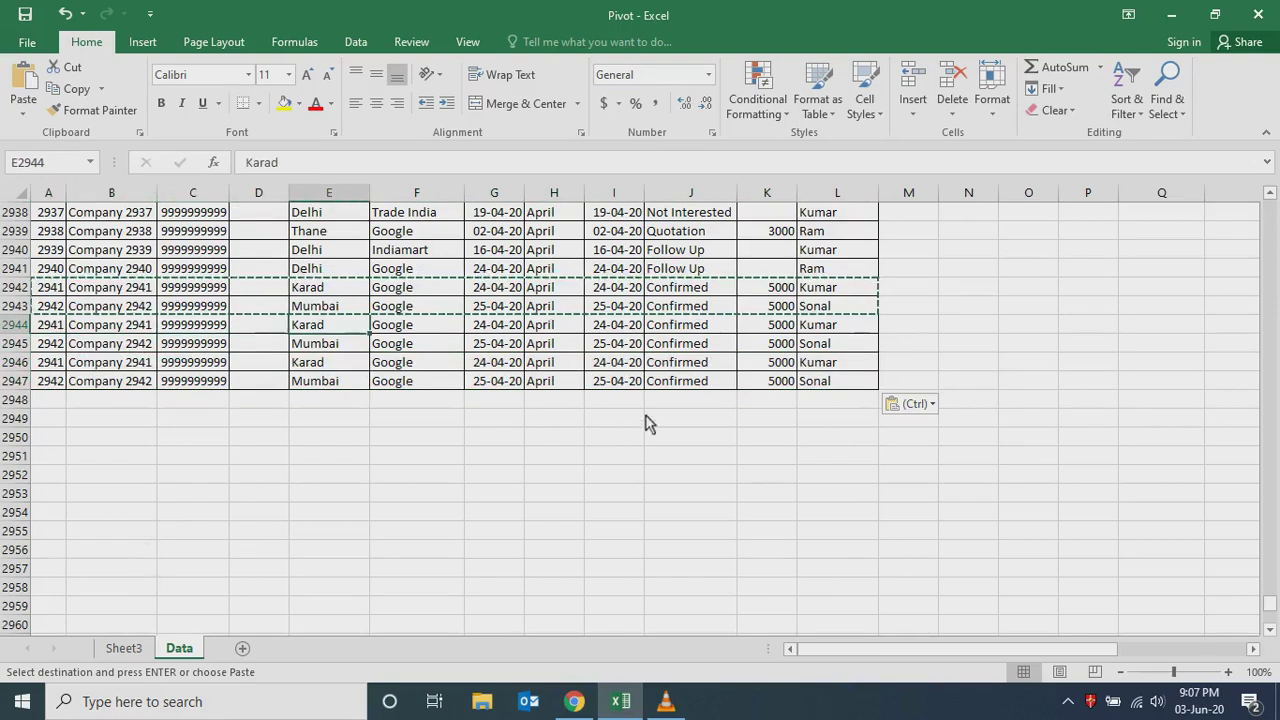
left_click_drag(765, 328, 766, 387)
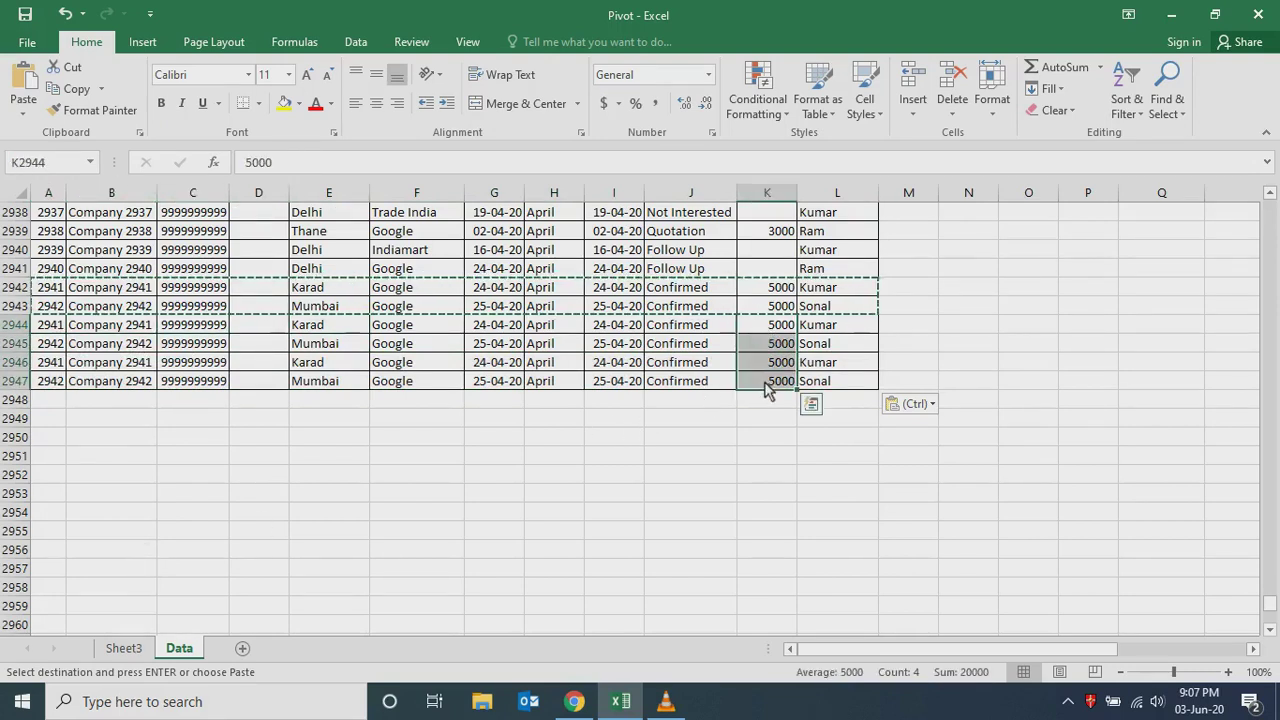
- Refresh the PivotTable on Sheet3 to try to include the rows added to the Data sheet
left_click(130, 649)
left_click(278, 346)
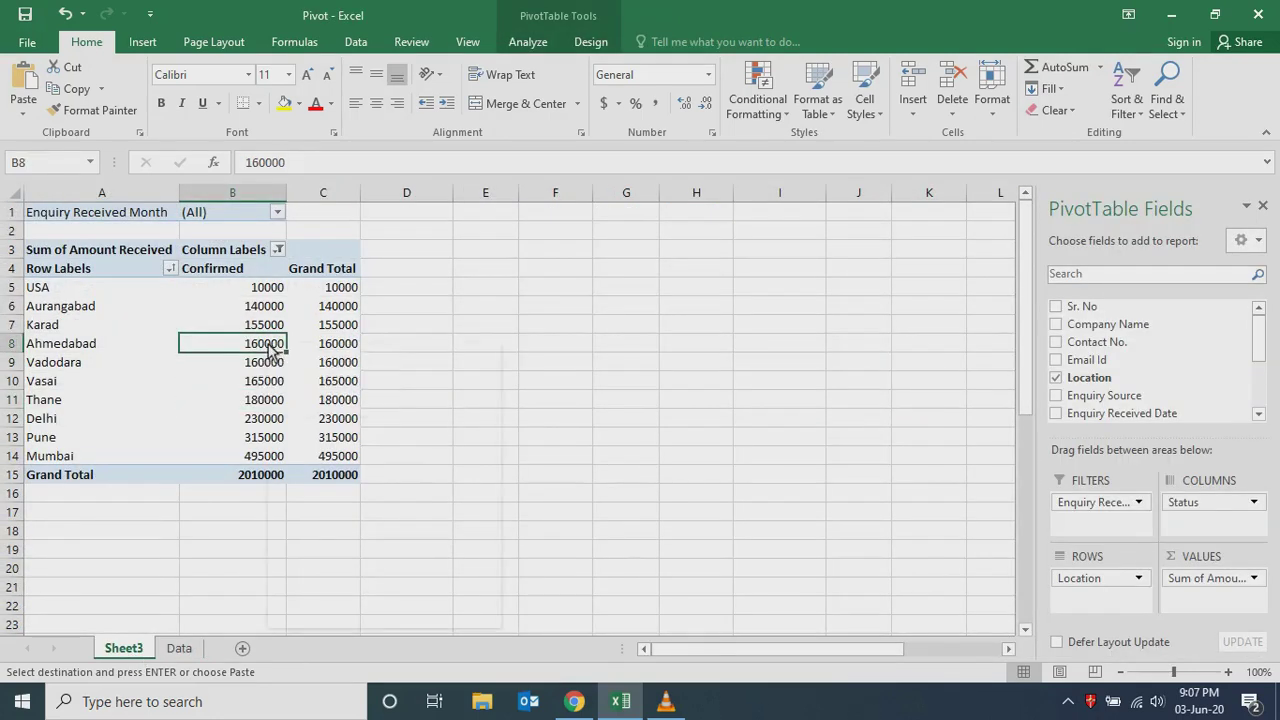
right_click(270, 344)
left_click(316, 426)
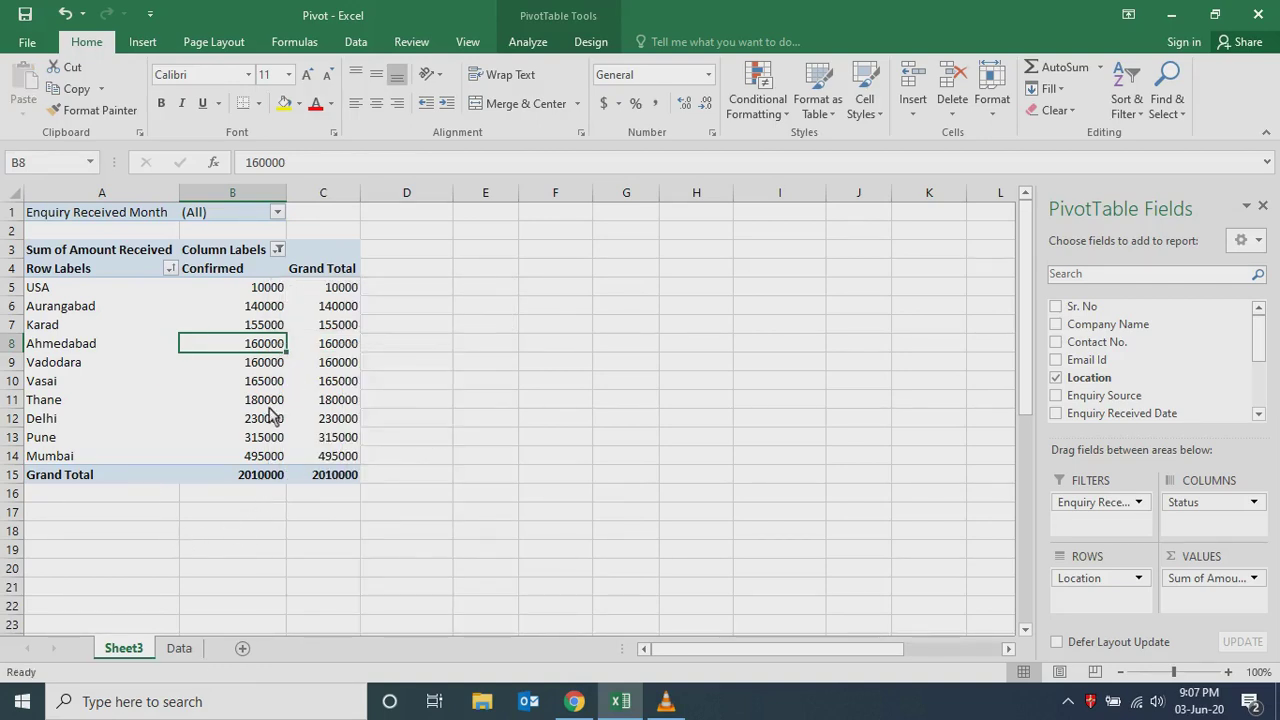
- Look at the added rows on the Data sheet again and compare them with the PivotTable on Sheet3
left_click(179, 648)
left_click(496, 345)
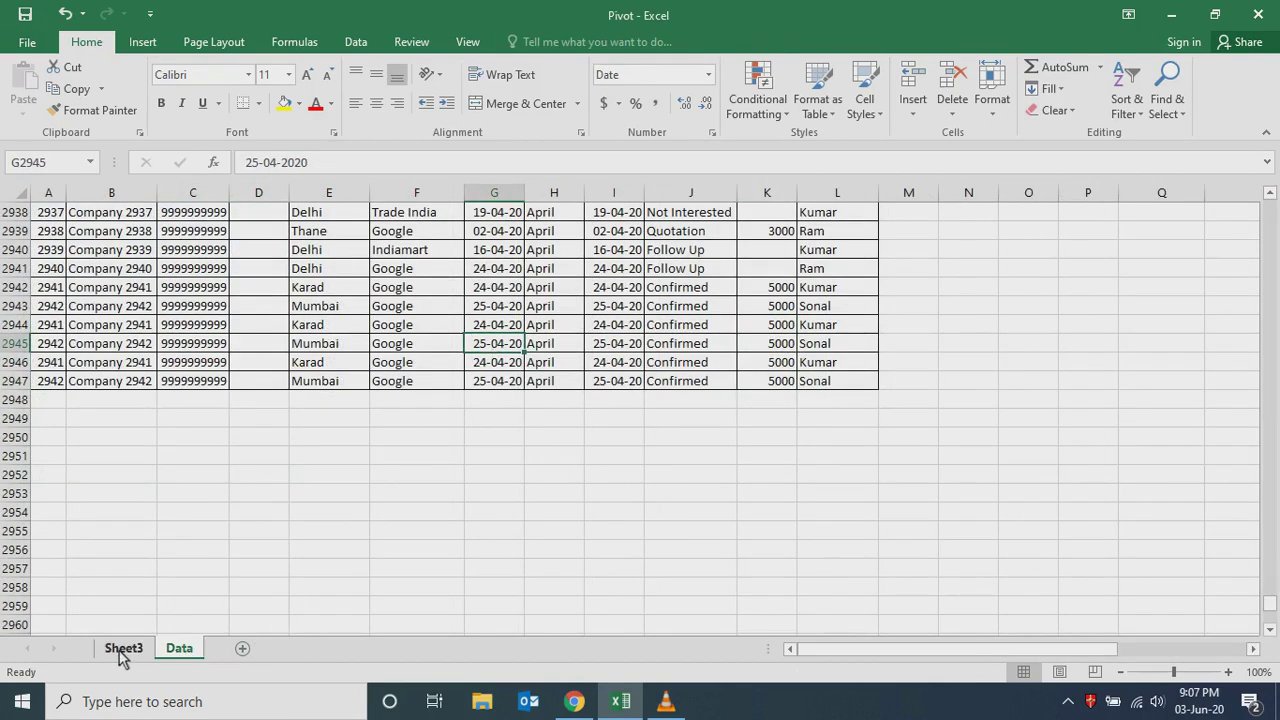
left_click(122, 650)
left_click(265, 399)
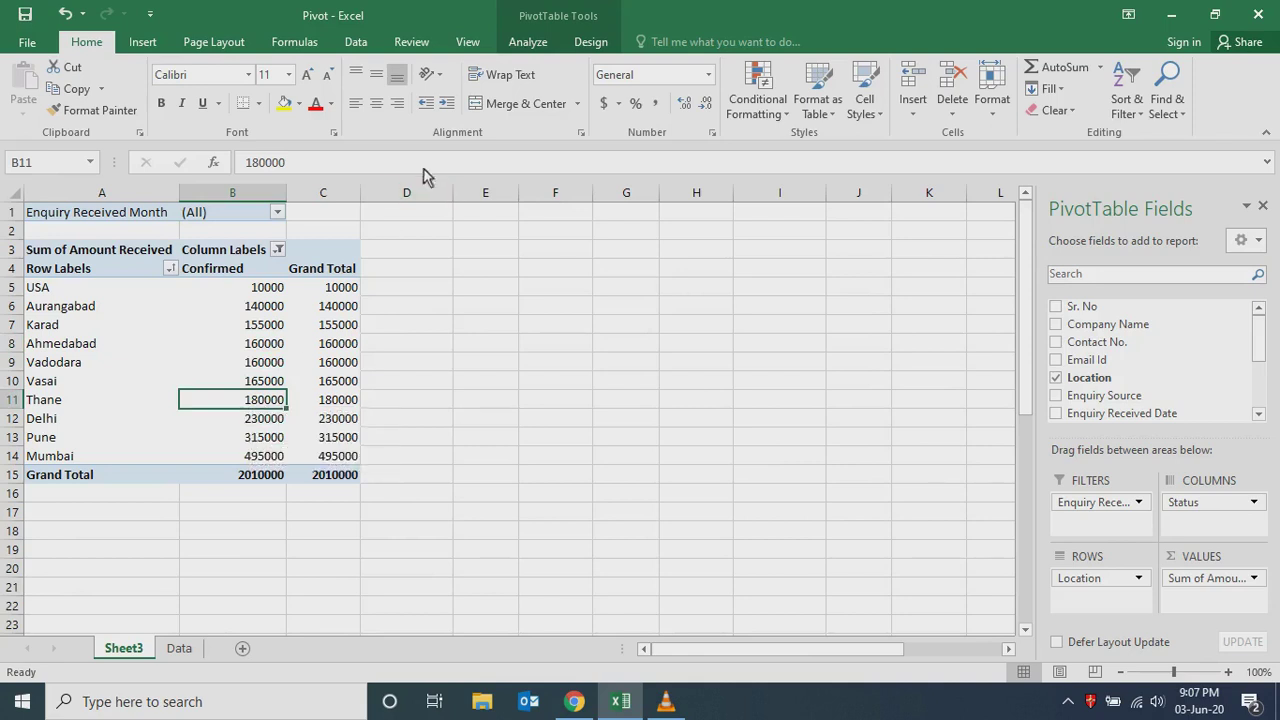
- Change the PivotTable's data source to the entire columns A to L of the Data sheet, Data!$A:$L
left_click(211, 346)
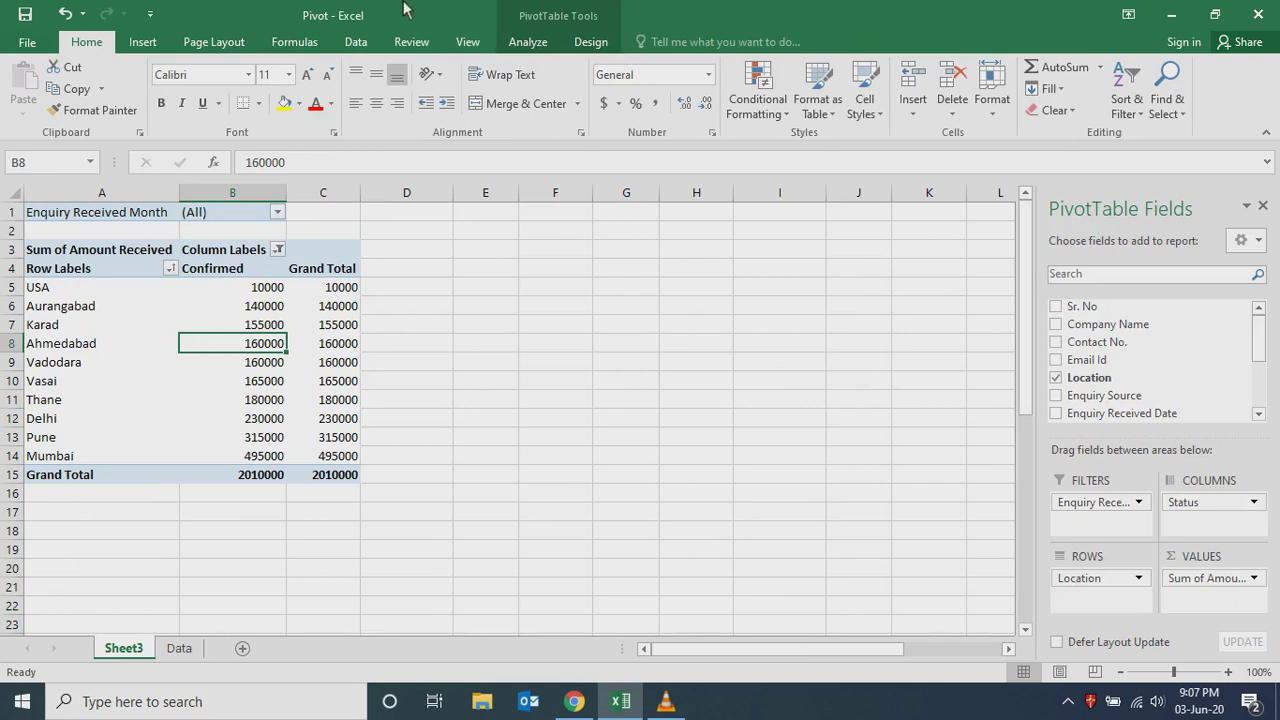
left_click(530, 42)
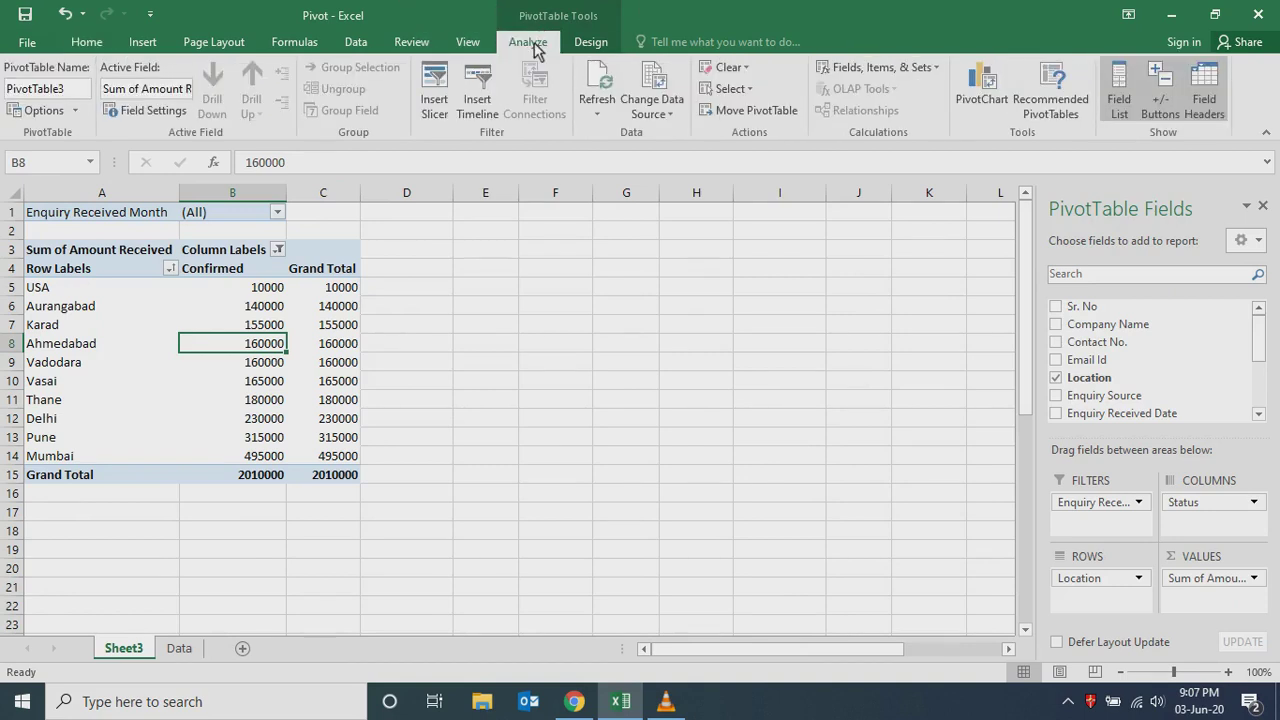
left_click(651, 80)
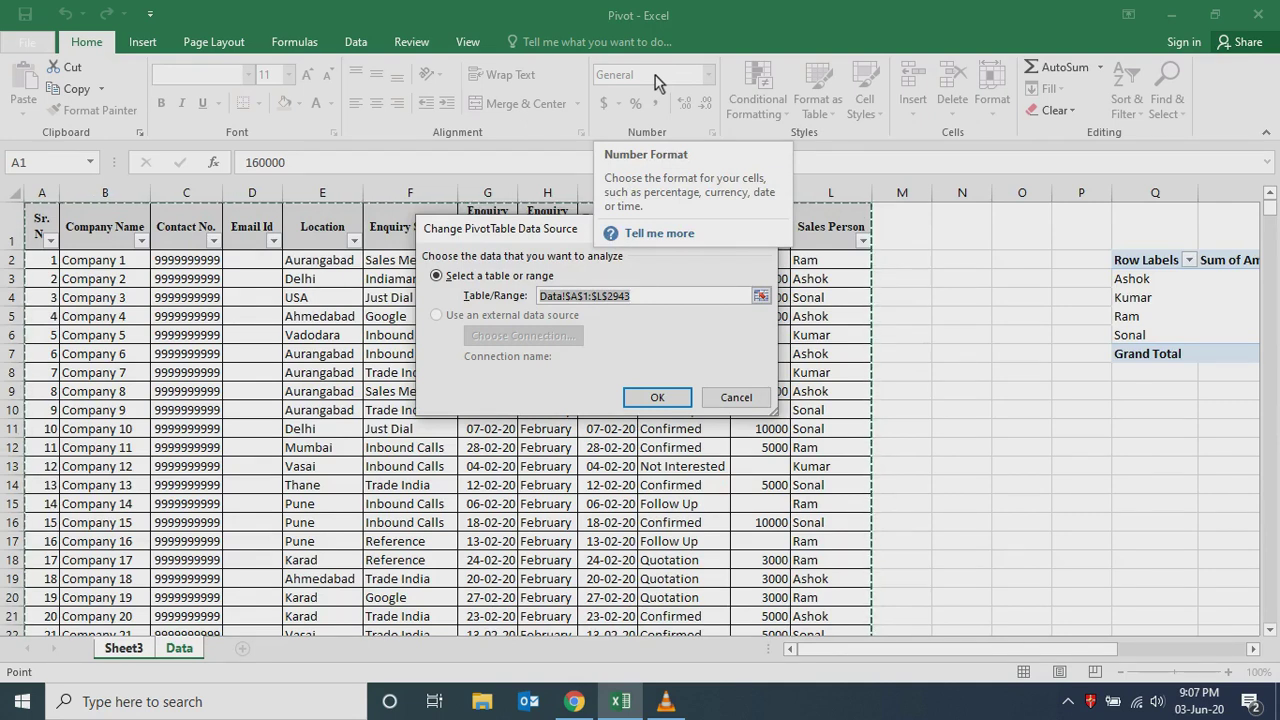
left_click_drag(1270, 218, 1270, 604)
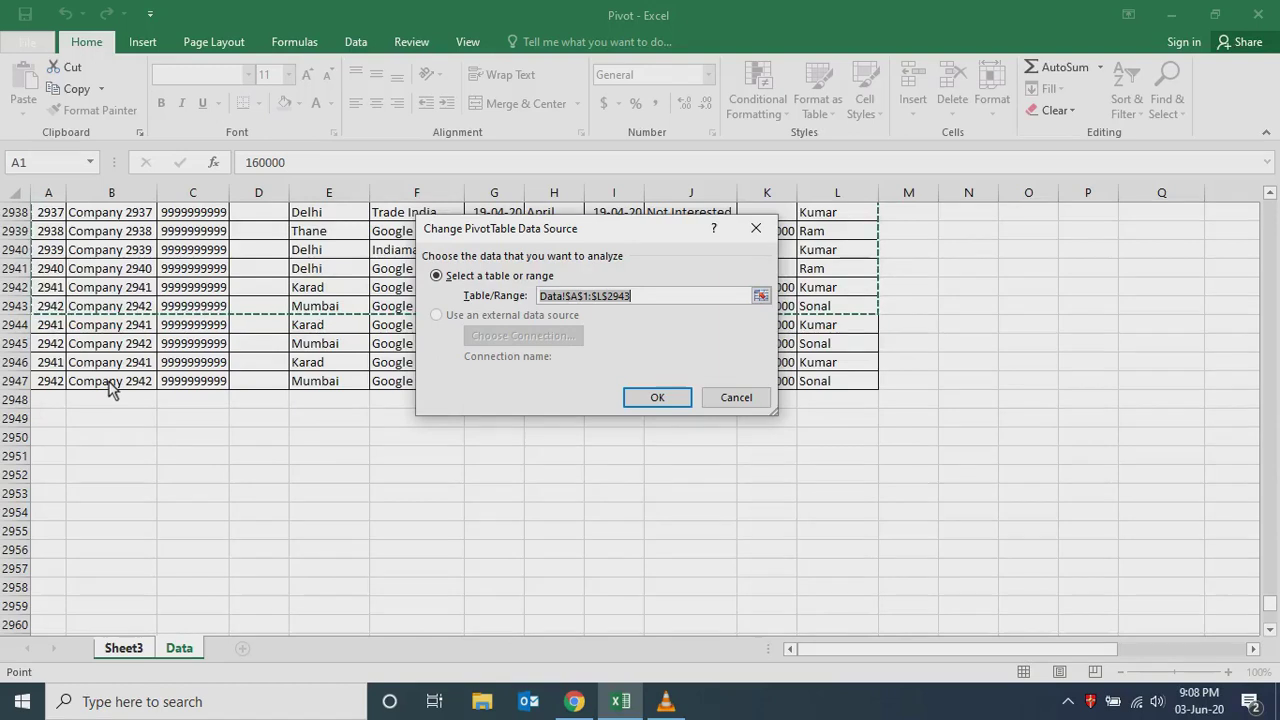
key("shift+Down")
key("shift+Down")
key("shift+Down")
key("shift+Down")
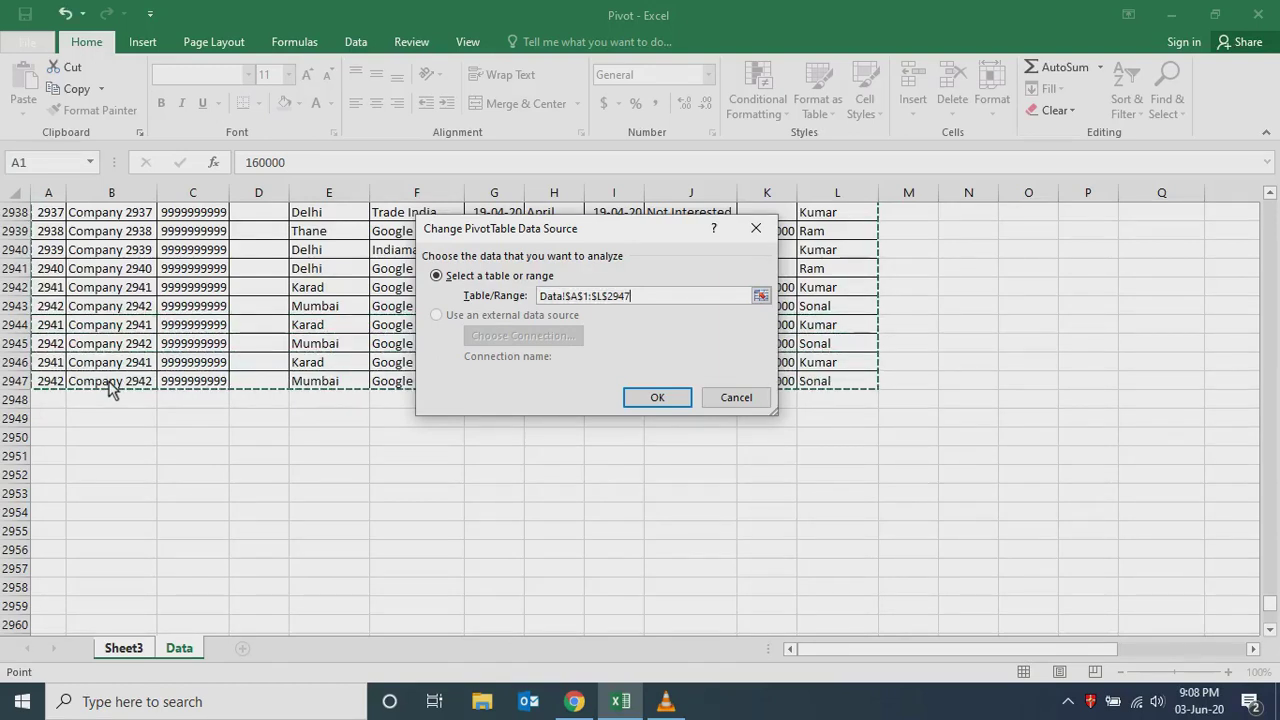
key("ctrl+space")
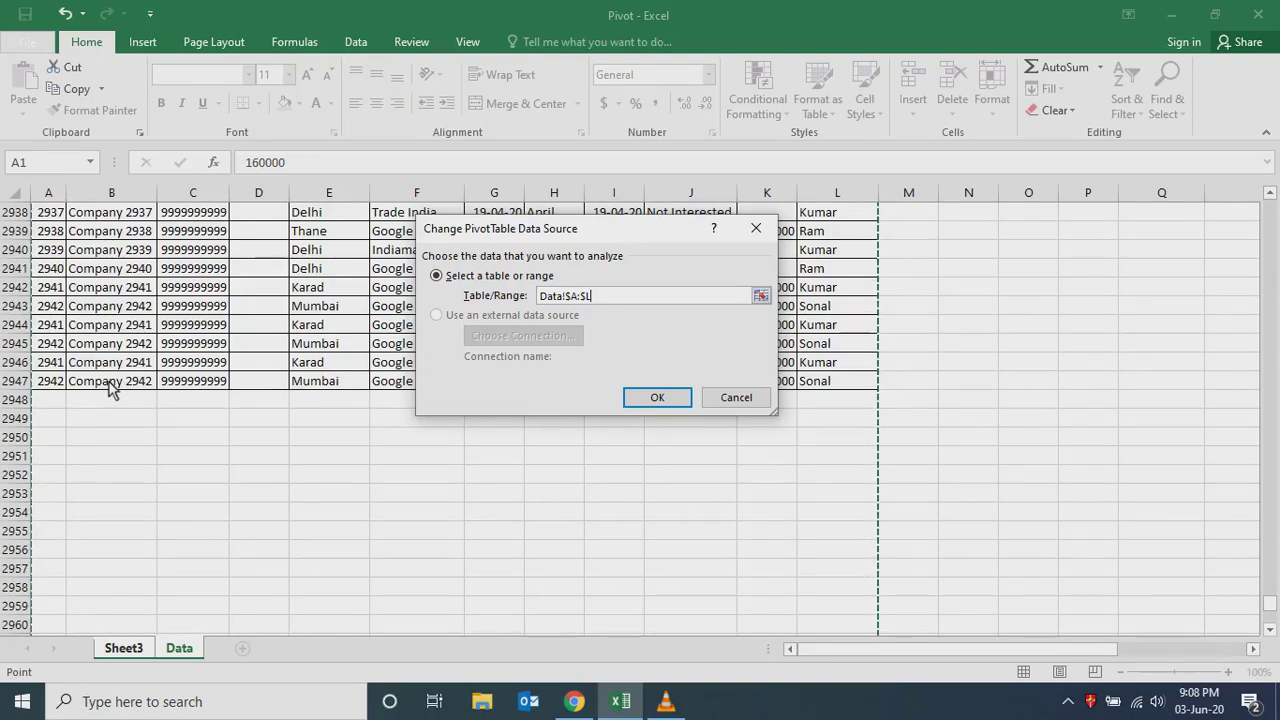
left_click(652, 397)
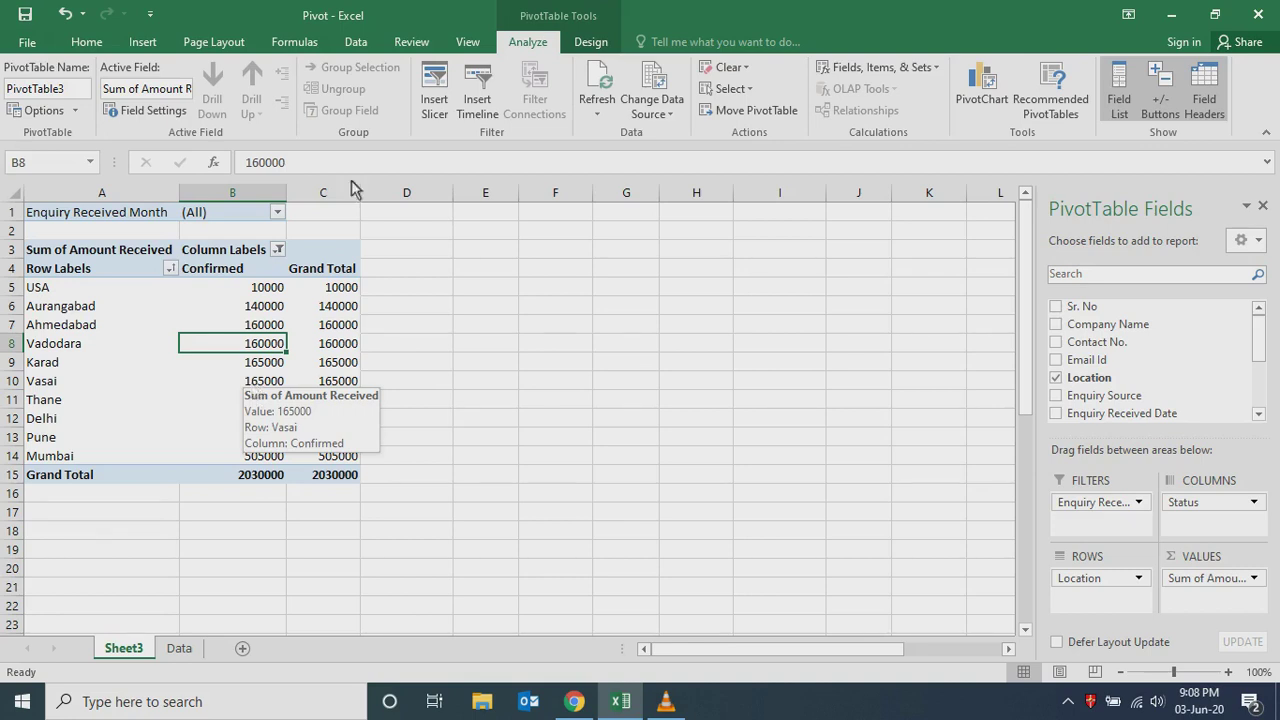
- Try the light orange PivotTable style and switch back to the light blue one
left_click(592, 43)
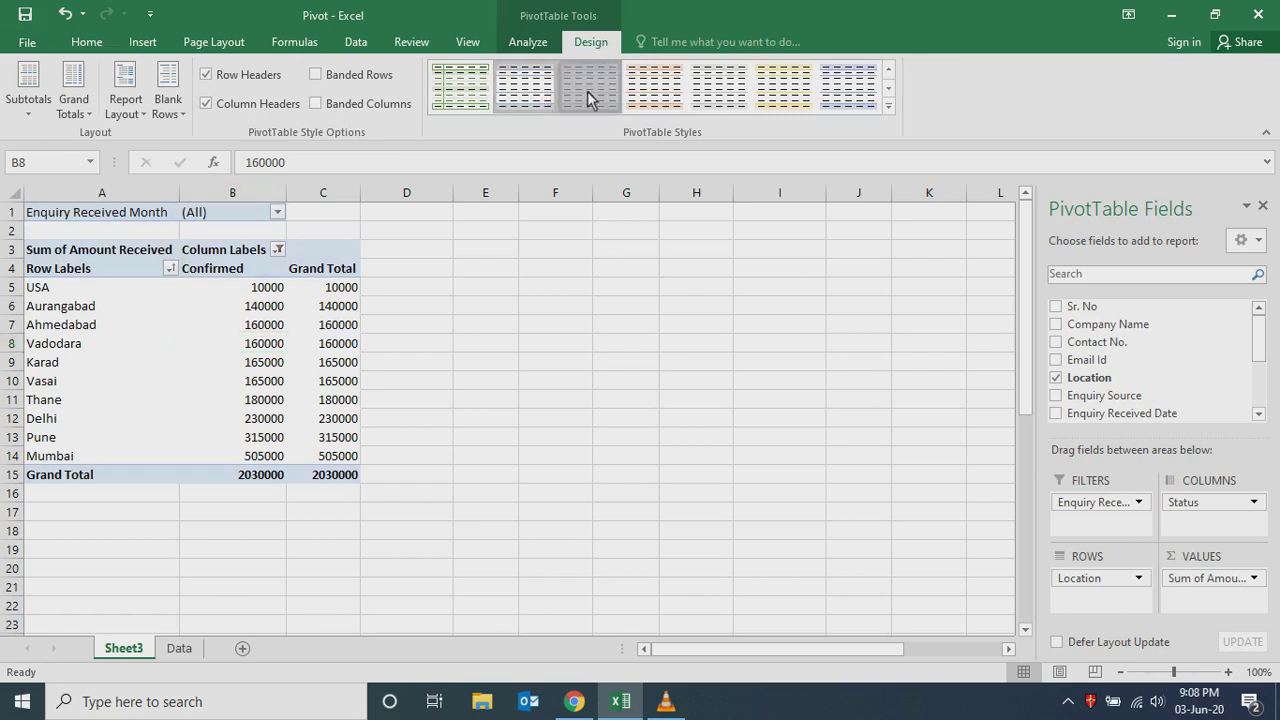
left_click(652, 93)
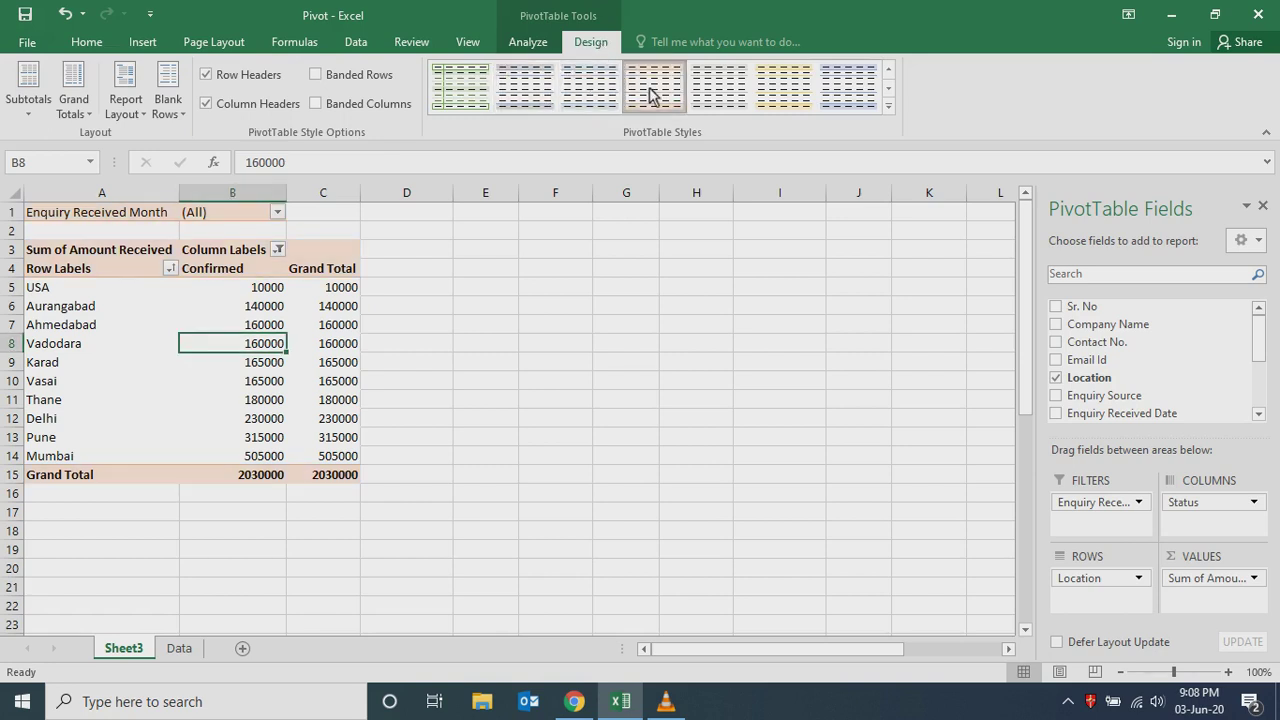
left_click(592, 92)
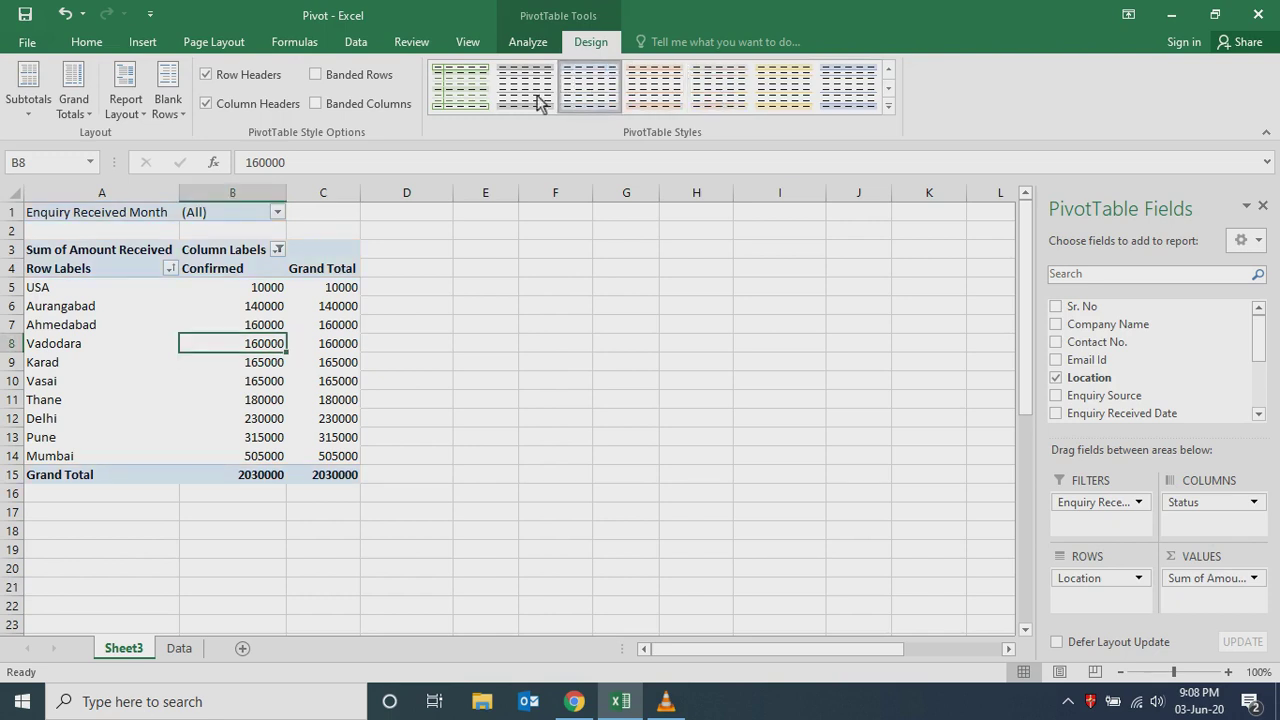
- Try the Banded Rows and Banded Columns style options on the PivotTable, turning each one off again
left_click(316, 76)
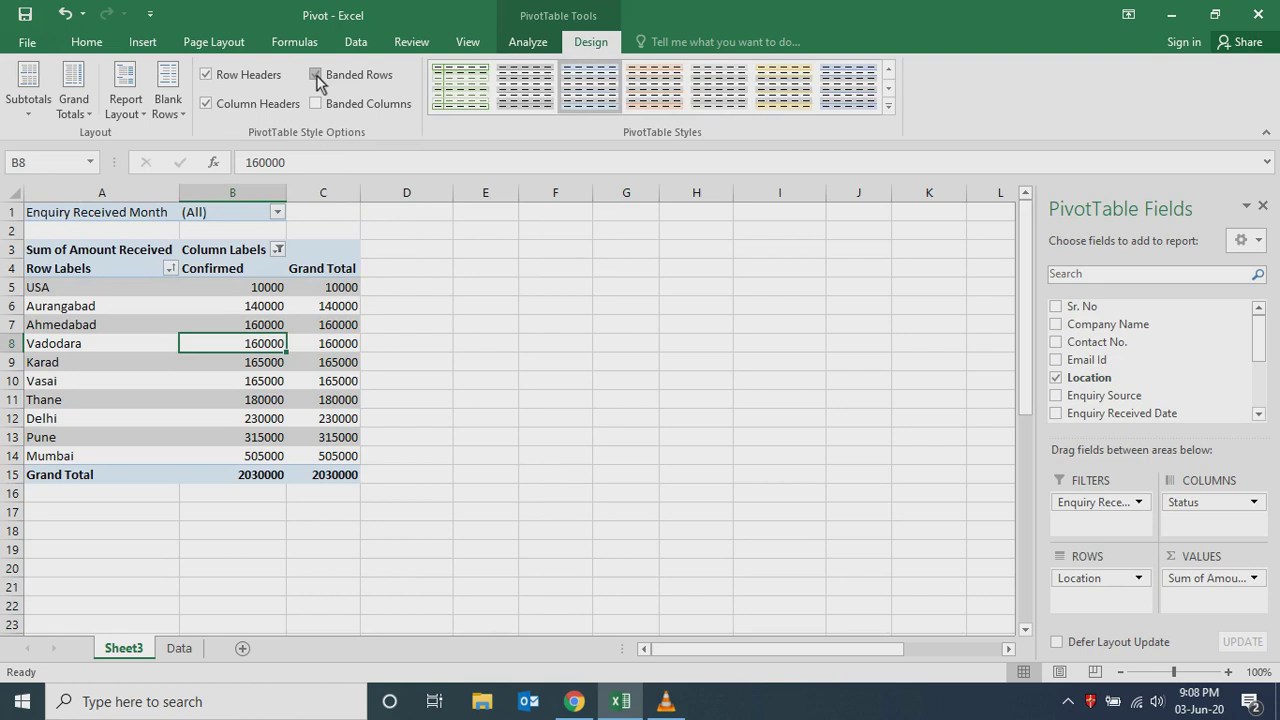
left_click(316, 76)
left_click(316, 104)
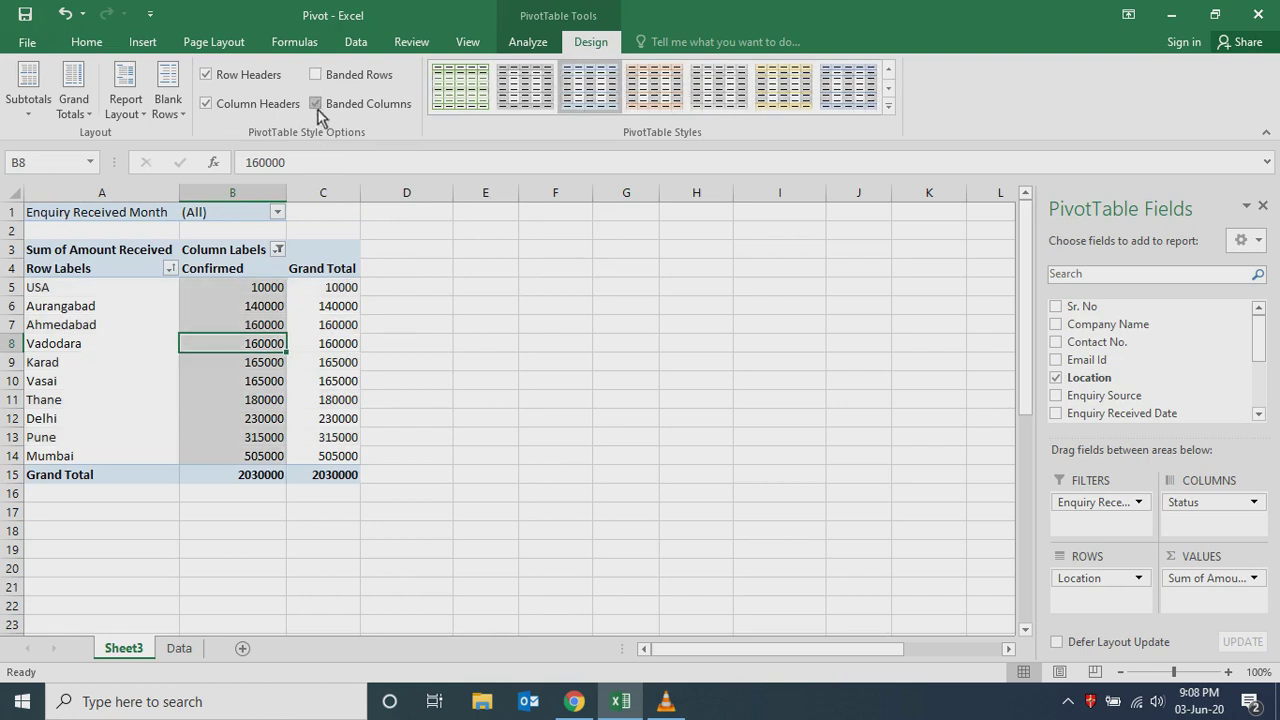
left_click(316, 104)
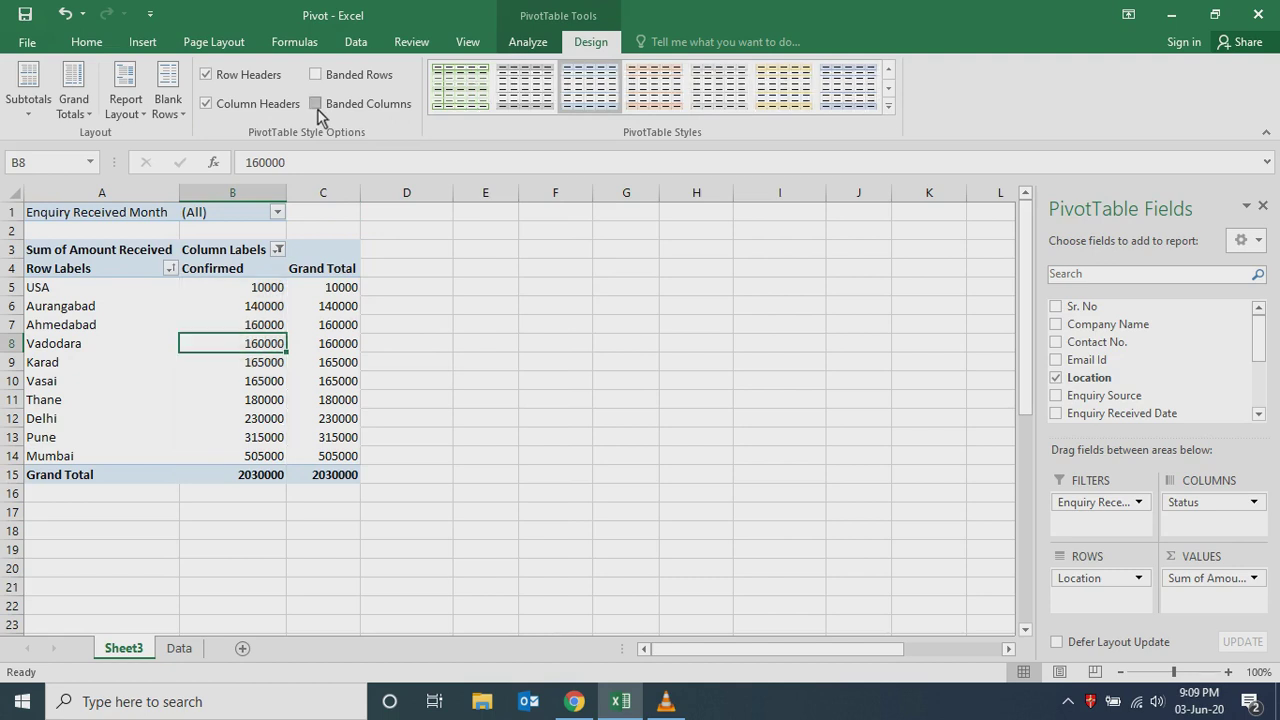
- Try the PivotTable without Row Headers and without Column Headers formatting, turning each option back on
left_click(207, 76)
left_click(207, 76)
left_click(207, 104)
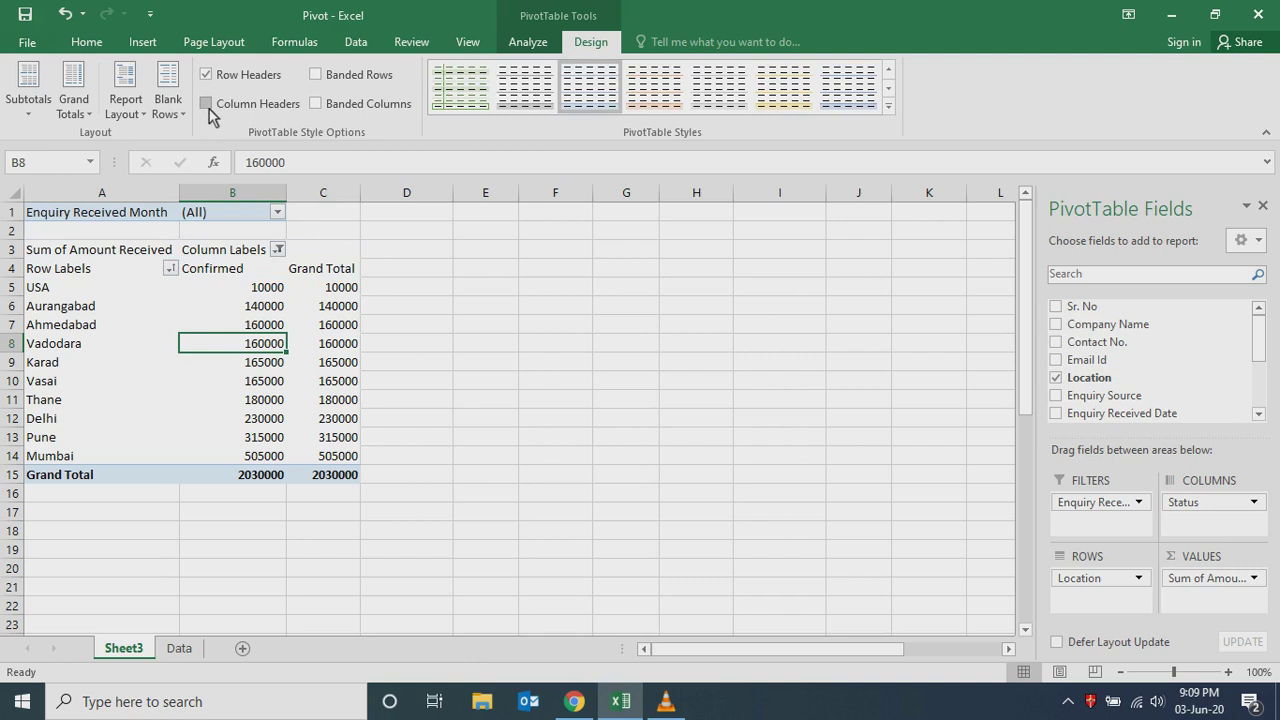
left_click(207, 104)
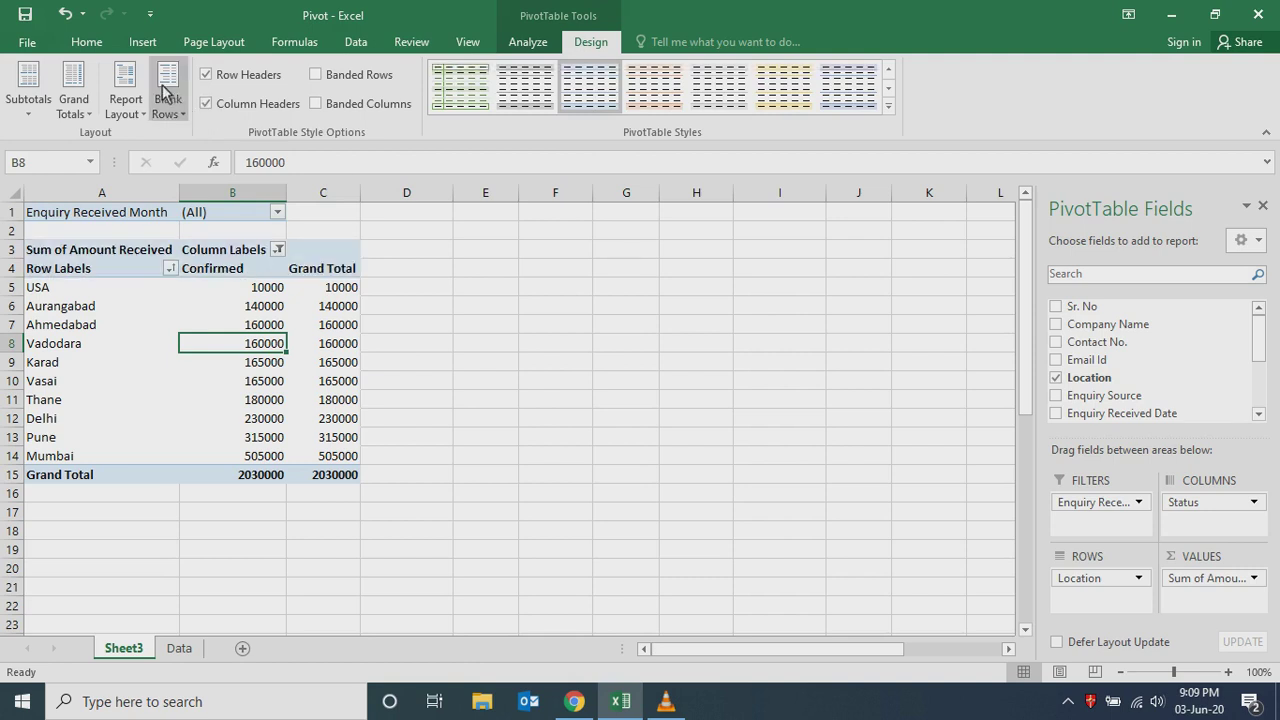
- Review the subtotal options, and try grand totals off for rows and columns as well as on for rows only
left_click(28, 85)
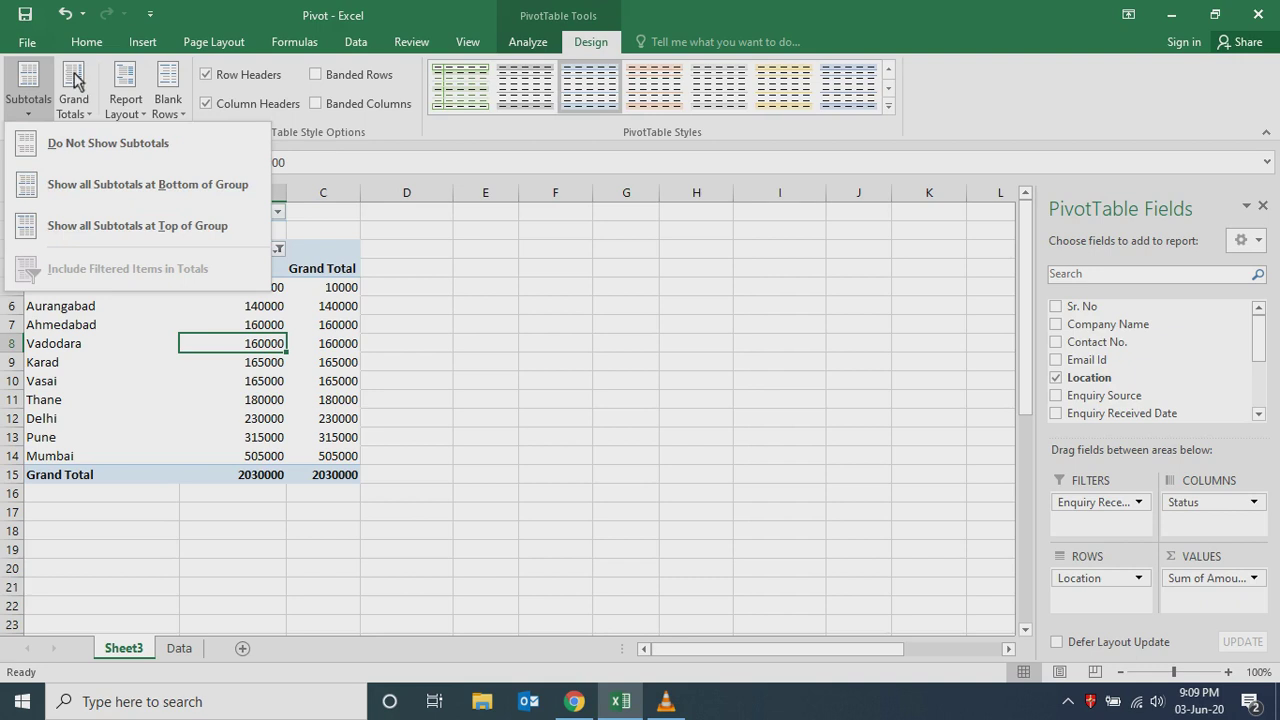
left_click(78, 80)
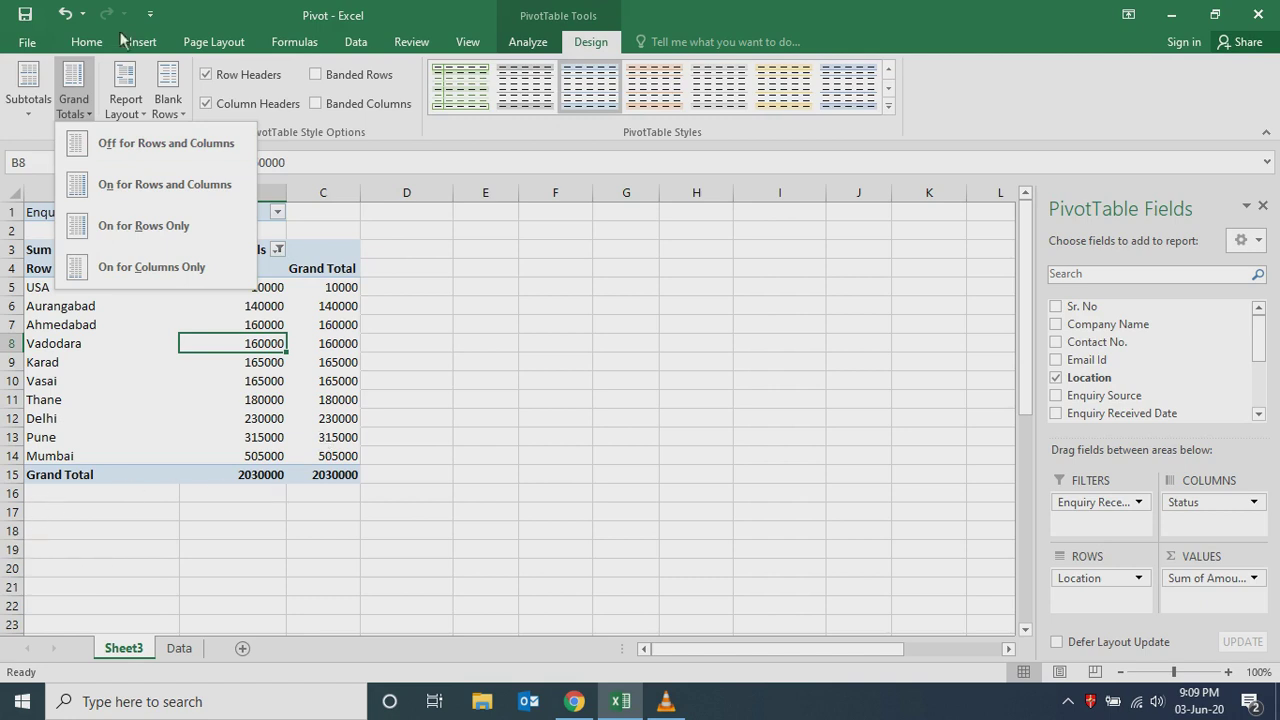
left_click(143, 152)
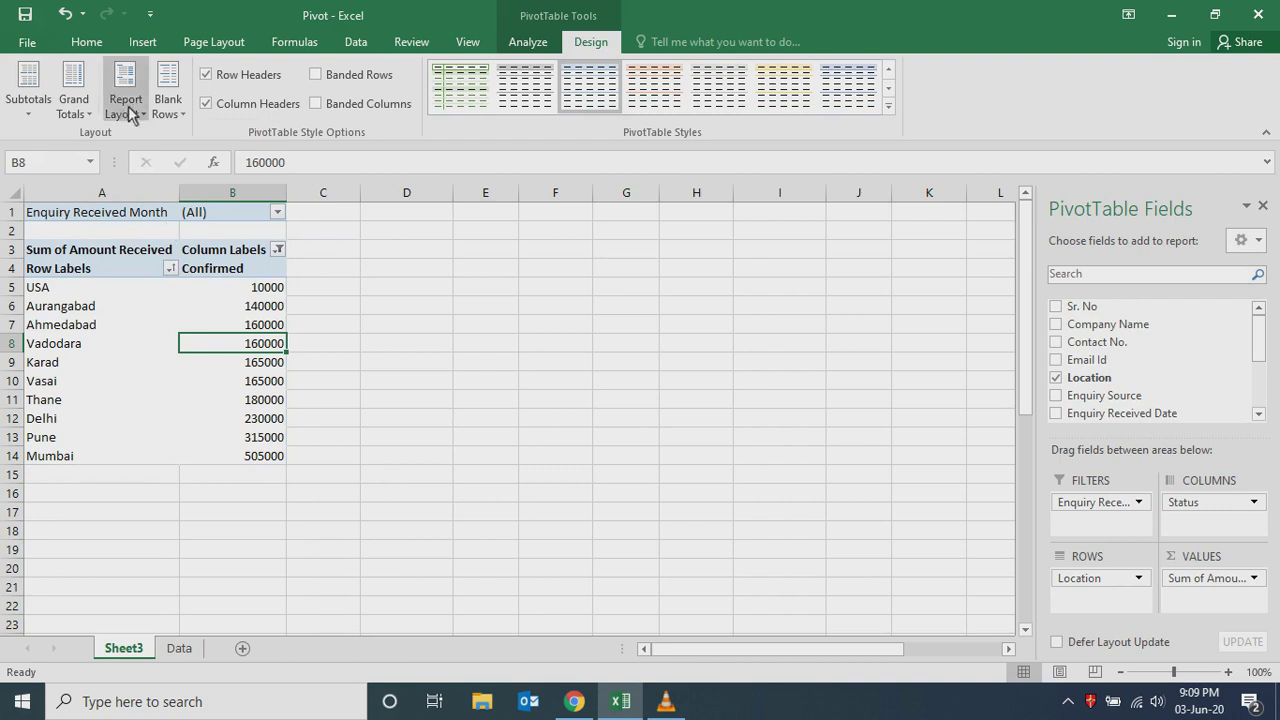
left_click(80, 90)
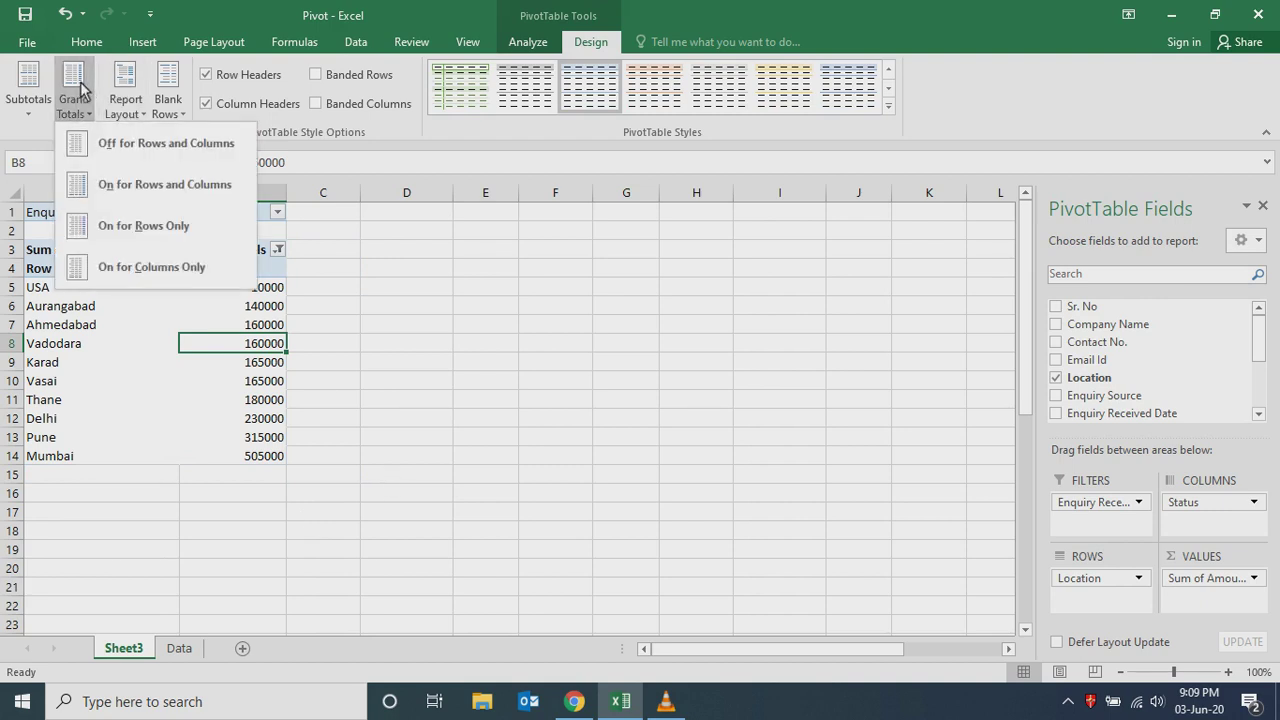
left_click(150, 230)
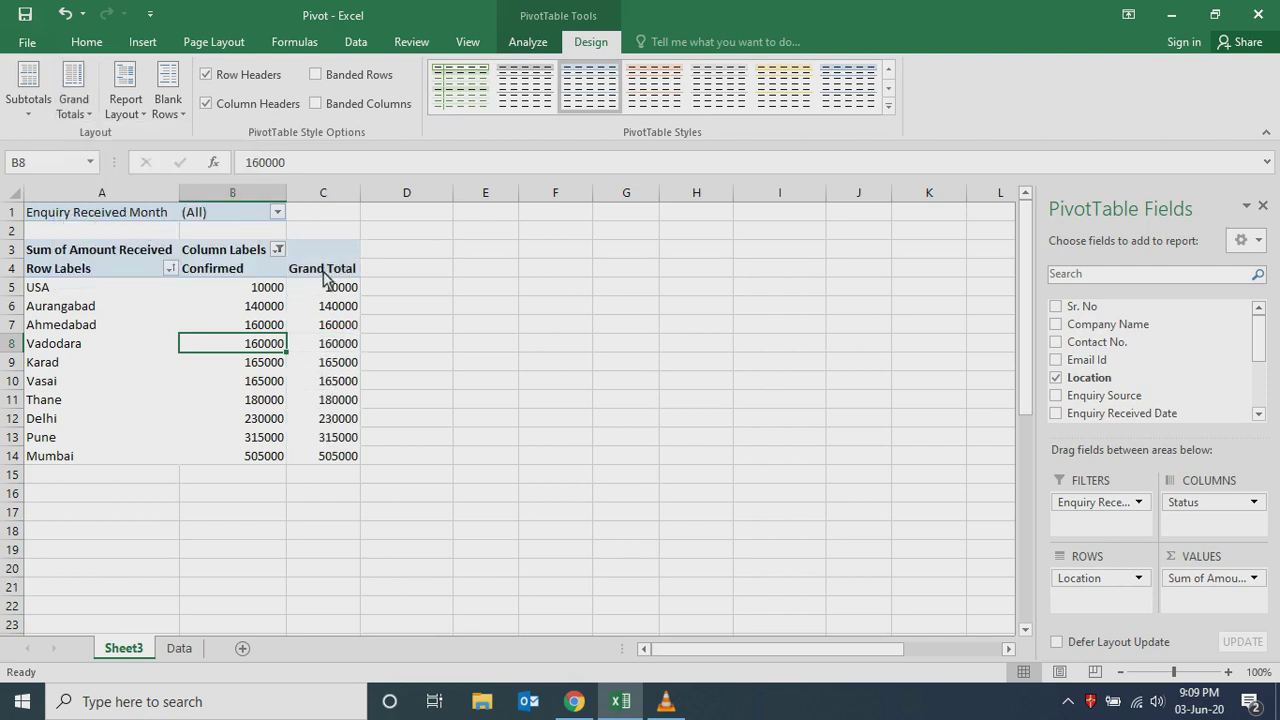
- Try grand totals for columns only, and restore them for both rows and columns
left_click(73, 100)
left_click(126, 274)
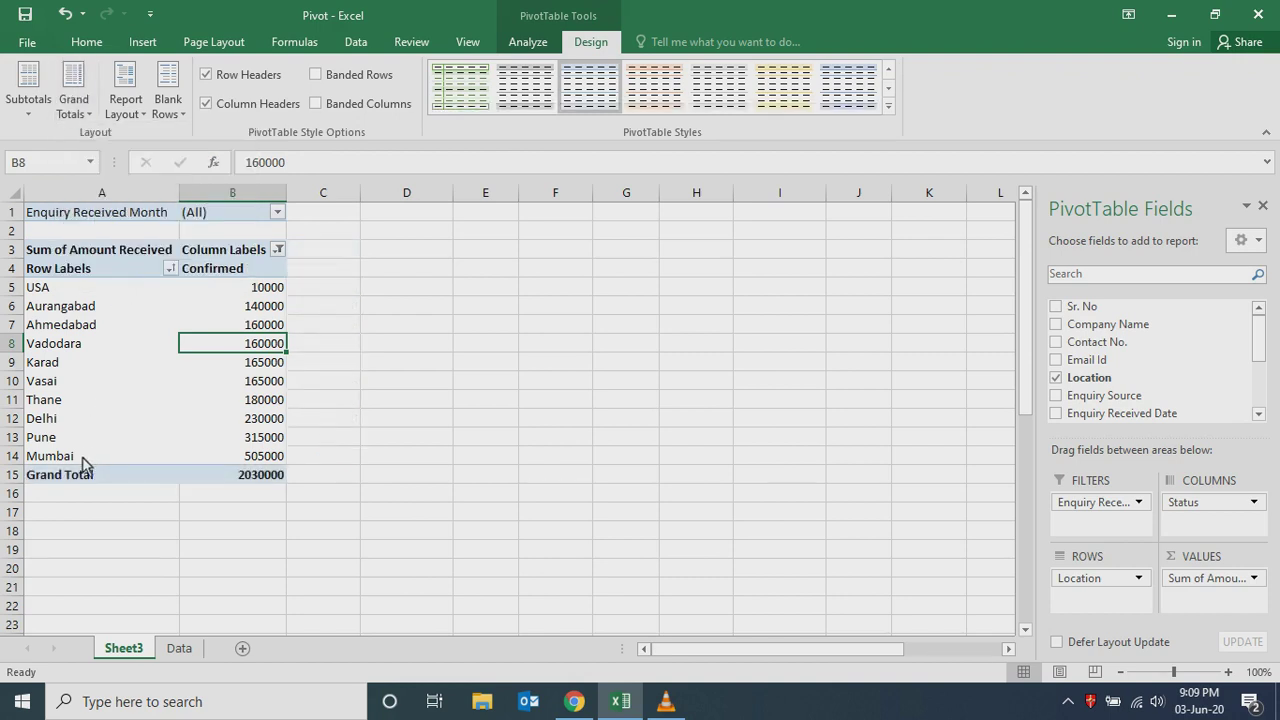
left_click(79, 88)
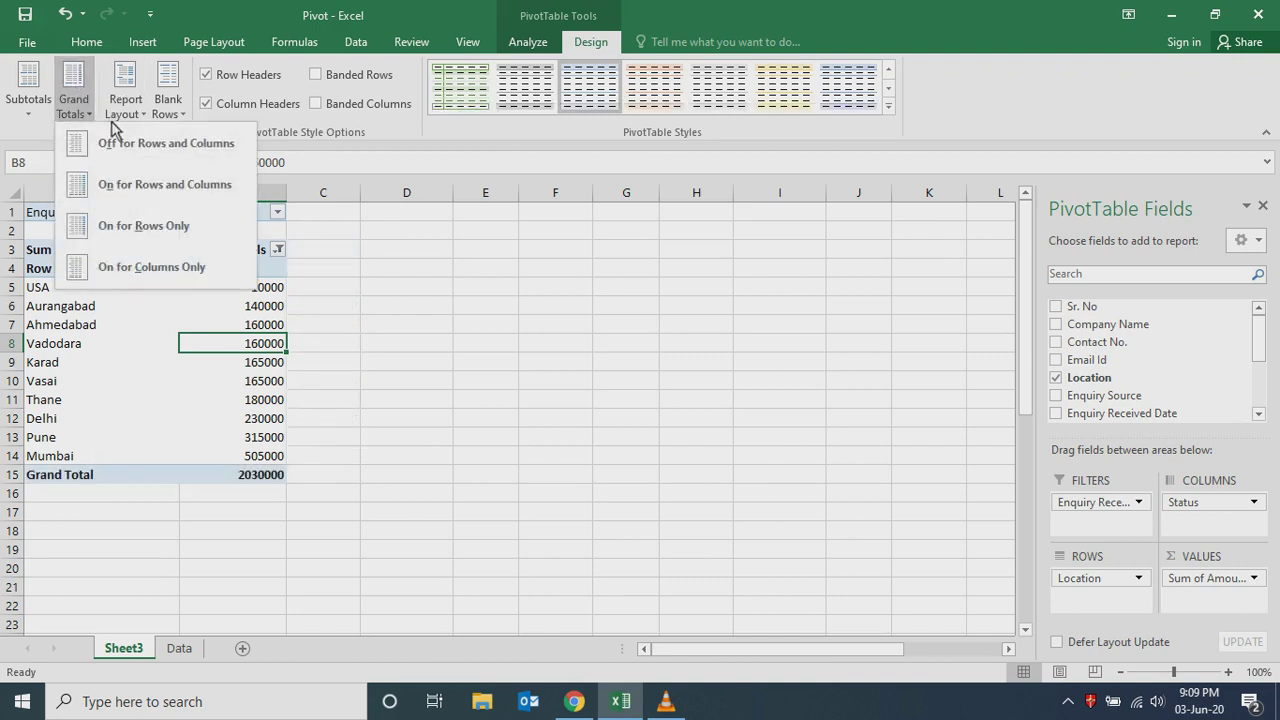
left_click(133, 180)
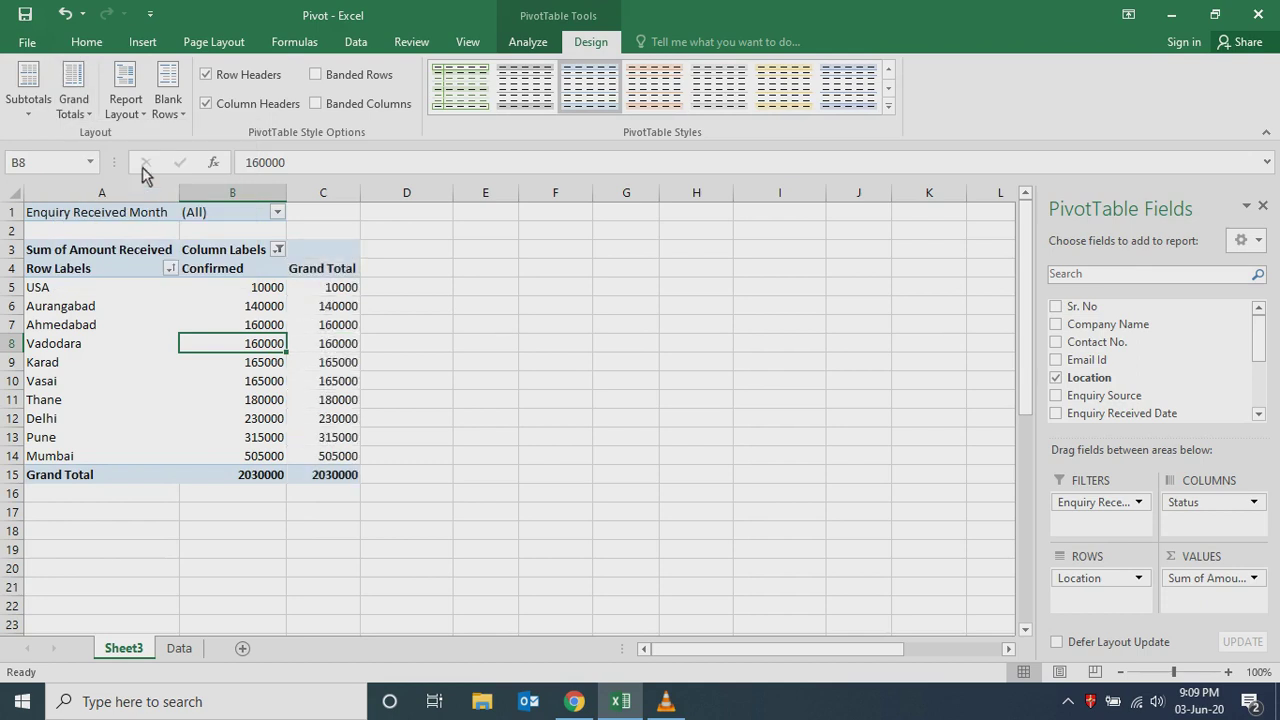
- Show the PivotTable in Outline Form, try the Tabular Form layout, and return it to Outline Form
left_click(137, 80)
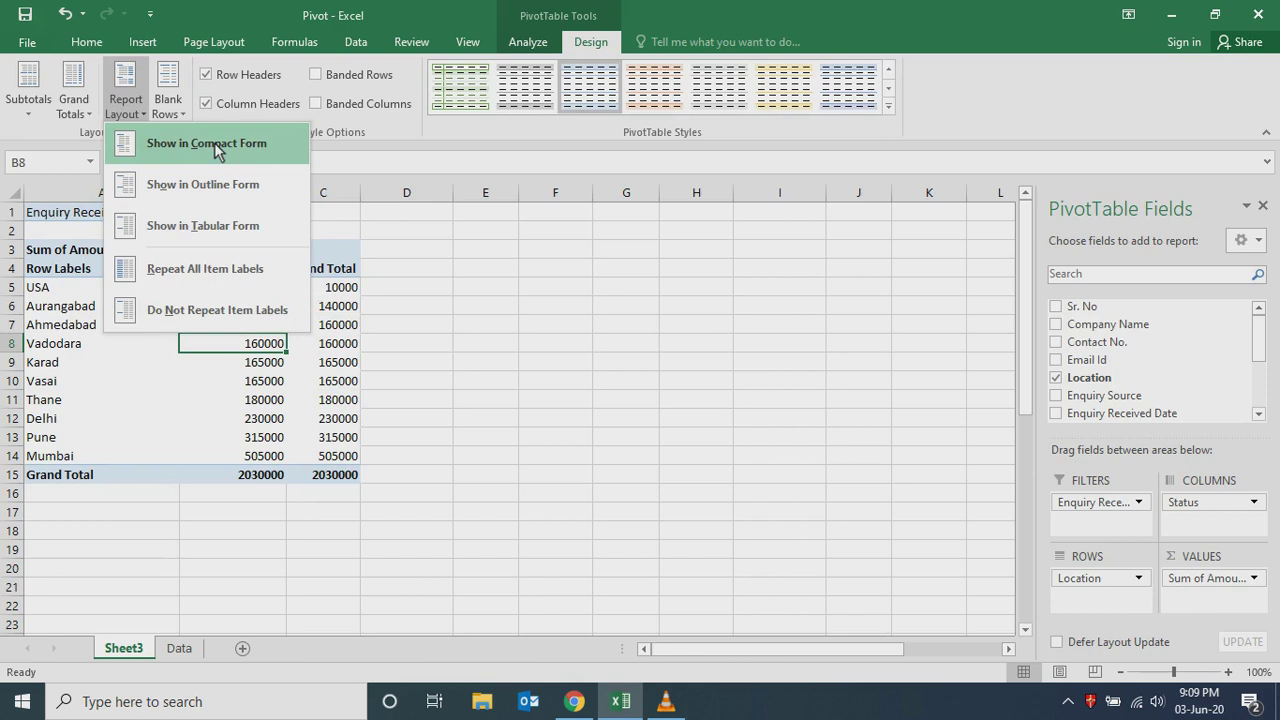
left_click(238, 193)
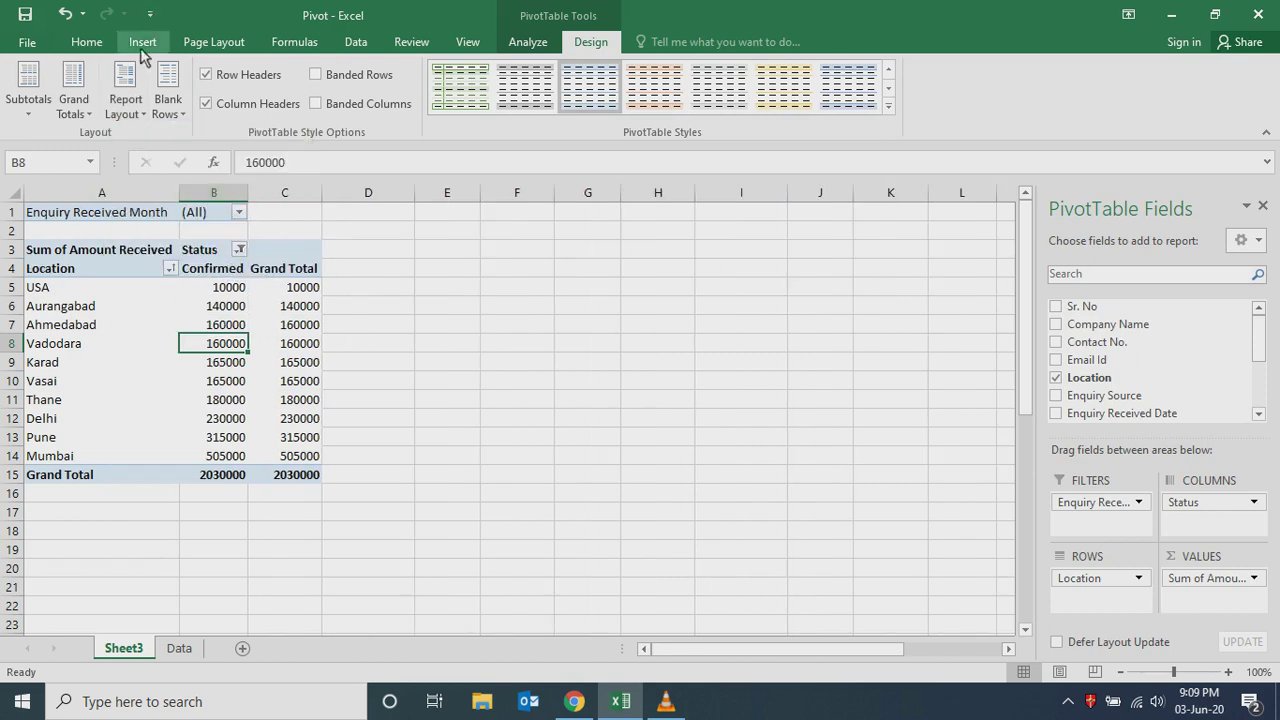
left_click(125, 95)
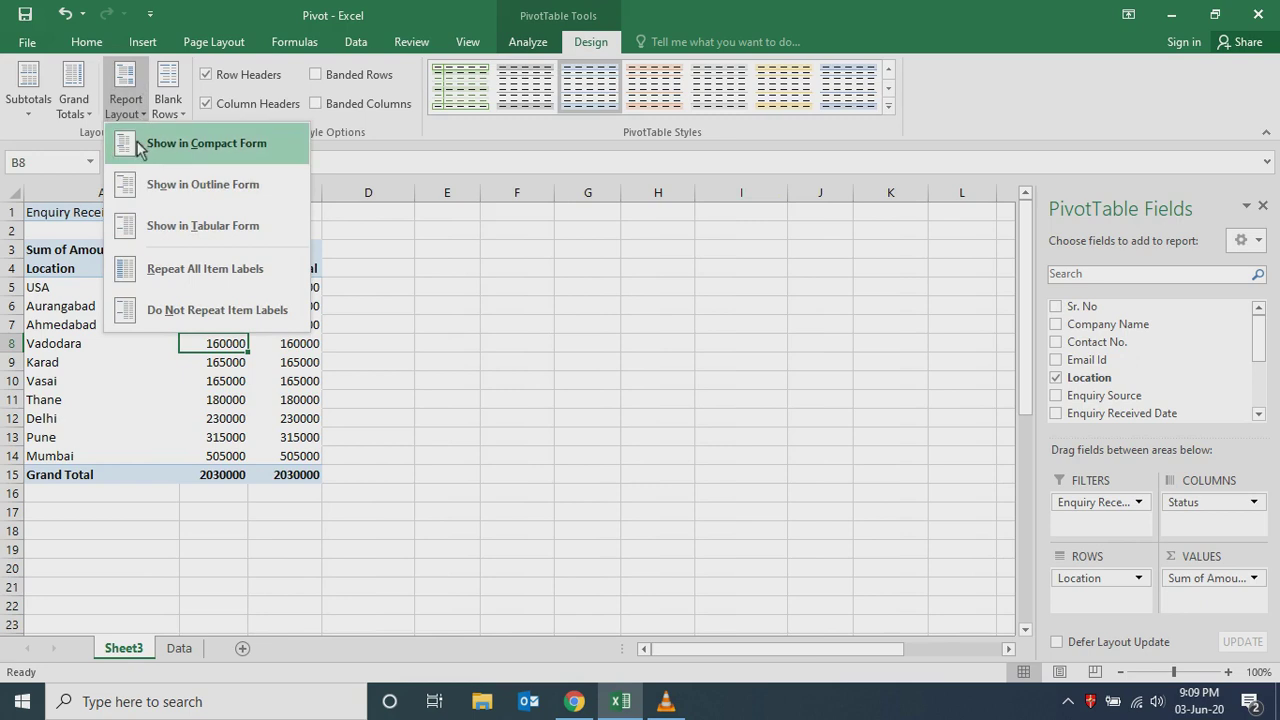
left_click(196, 228)
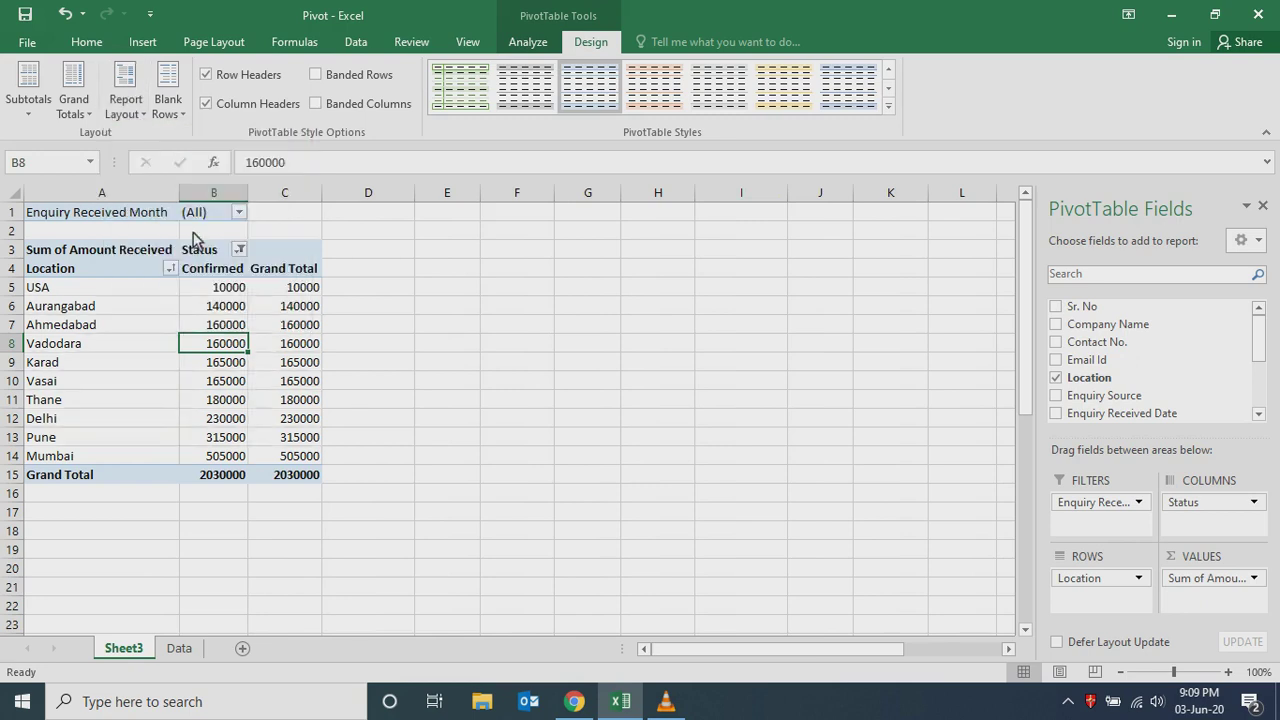
left_click(138, 90)
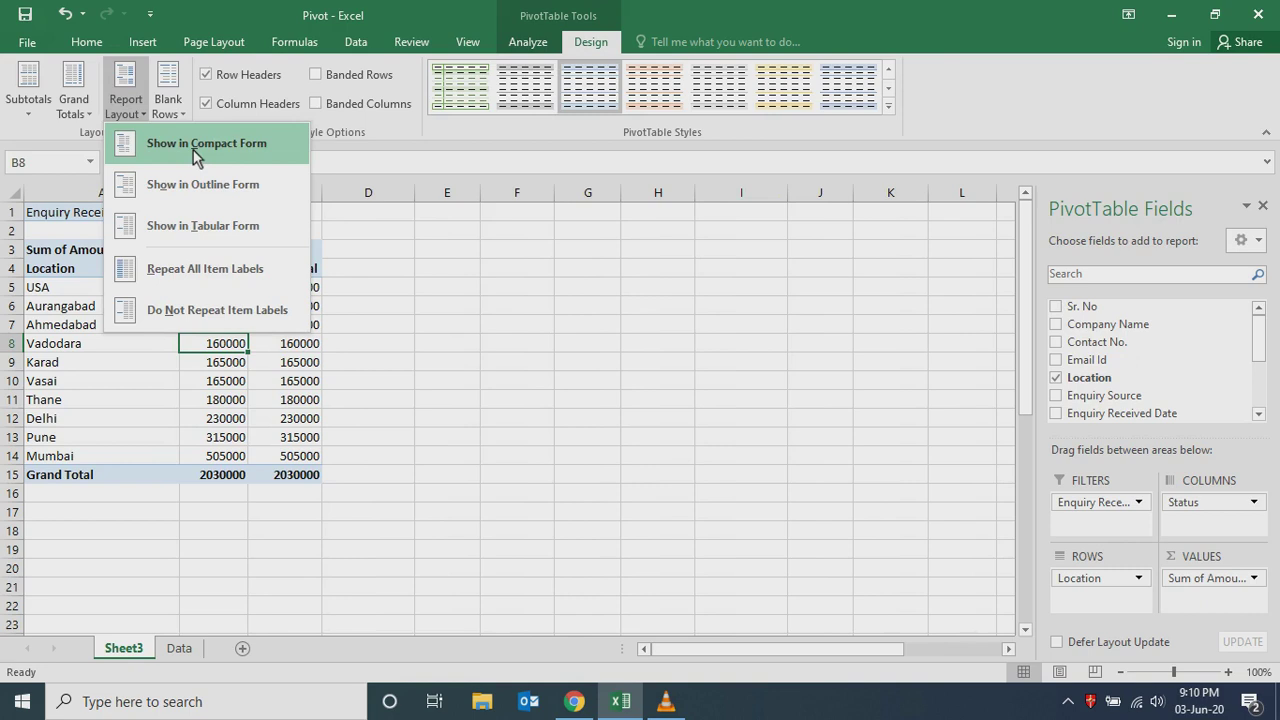
left_click(187, 172)
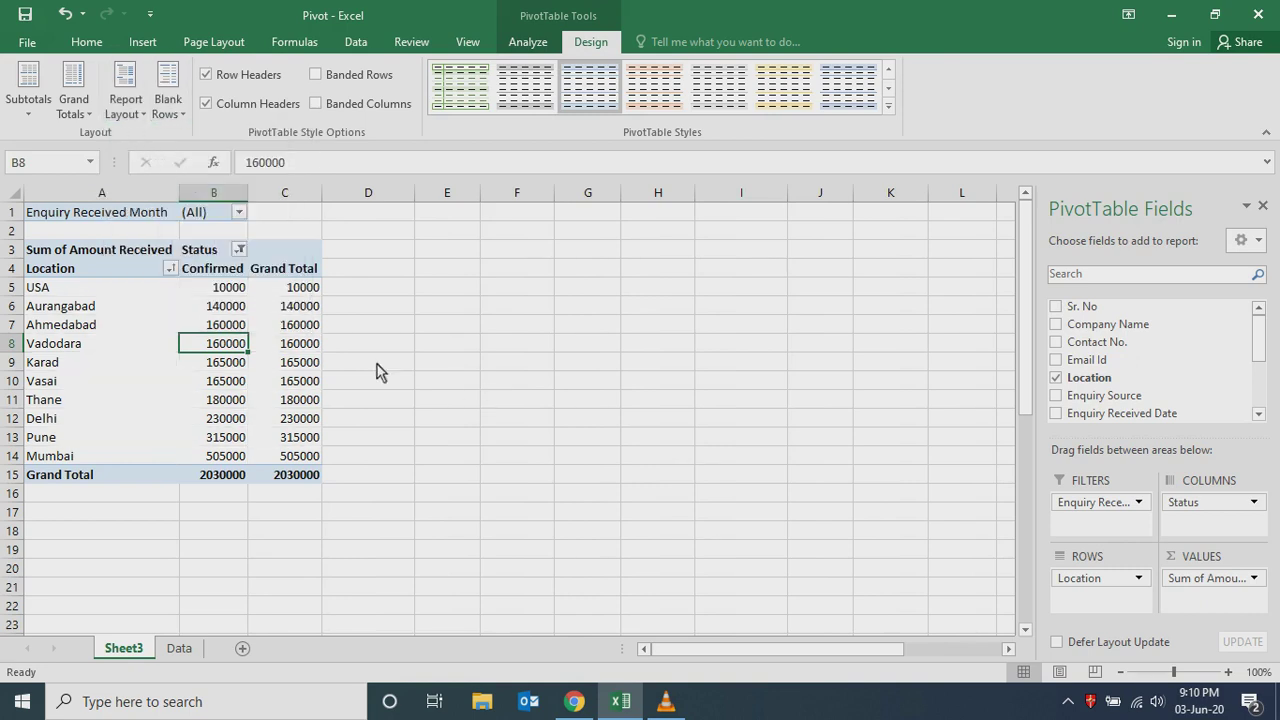
- Review the month choices in the Enquiry Received Month report filter, leaving the selection as it is
left_click(528, 44)
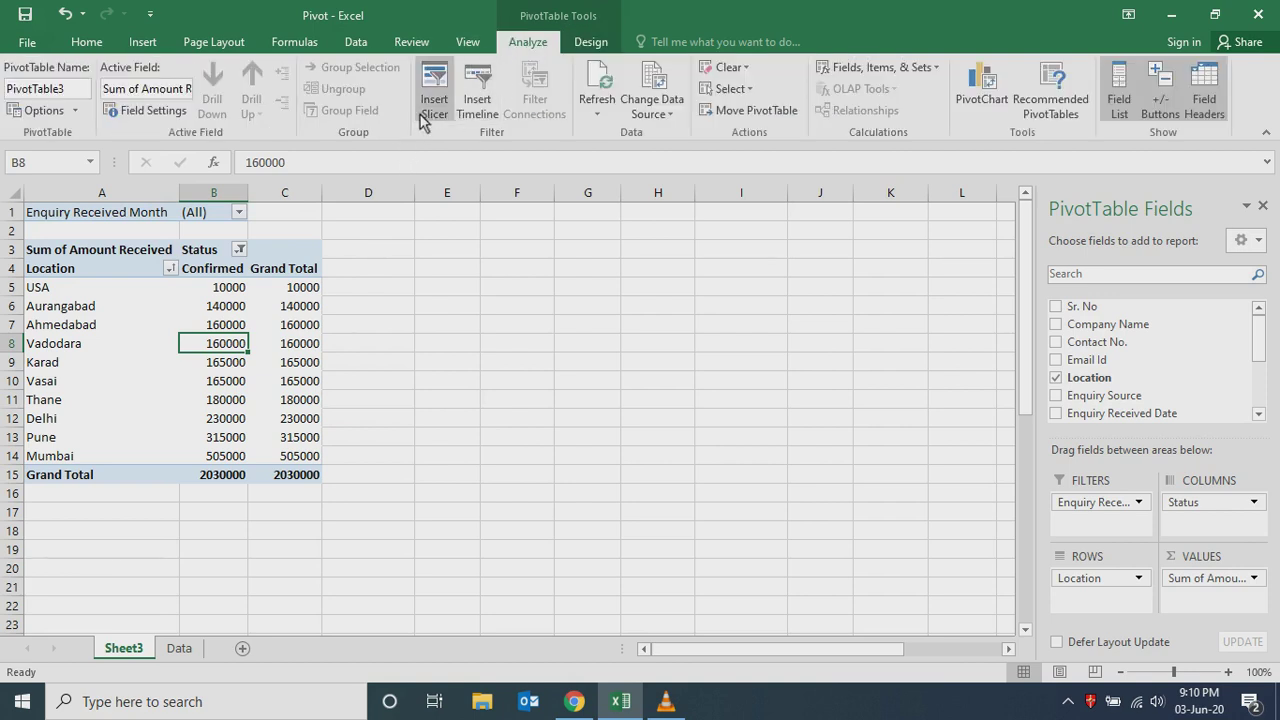
left_click(240, 213)
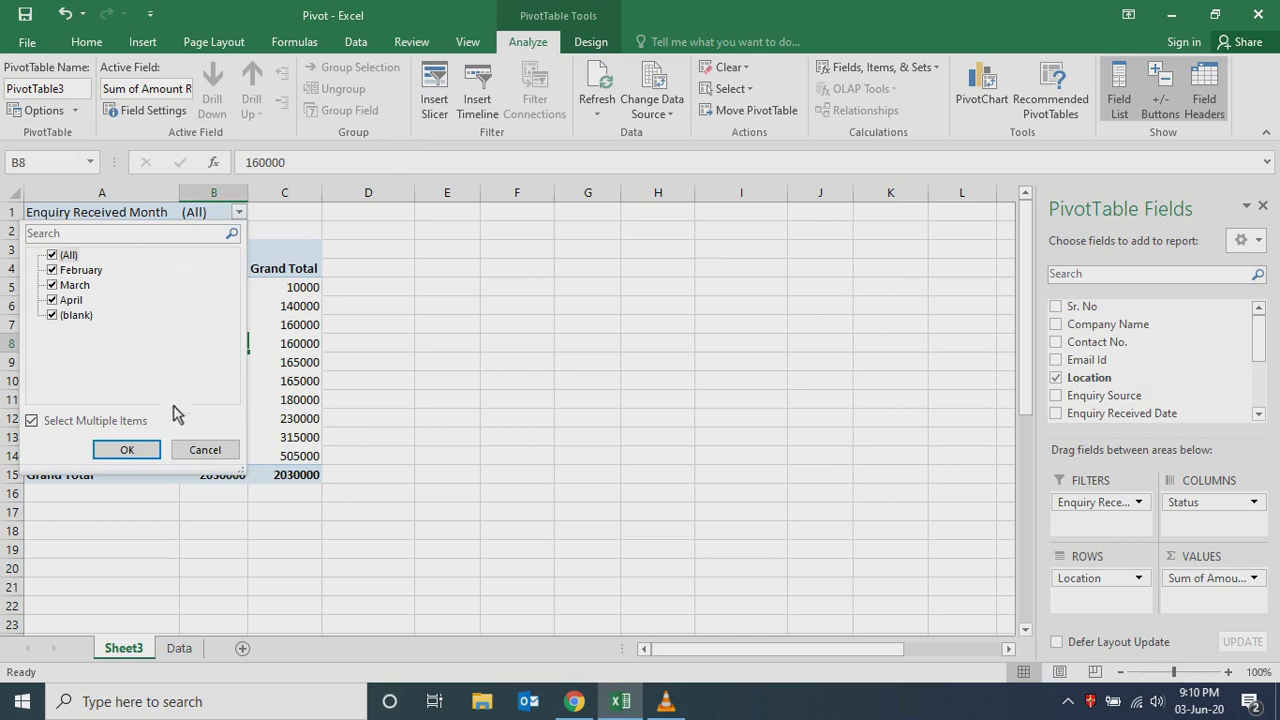
left_click(204, 450)
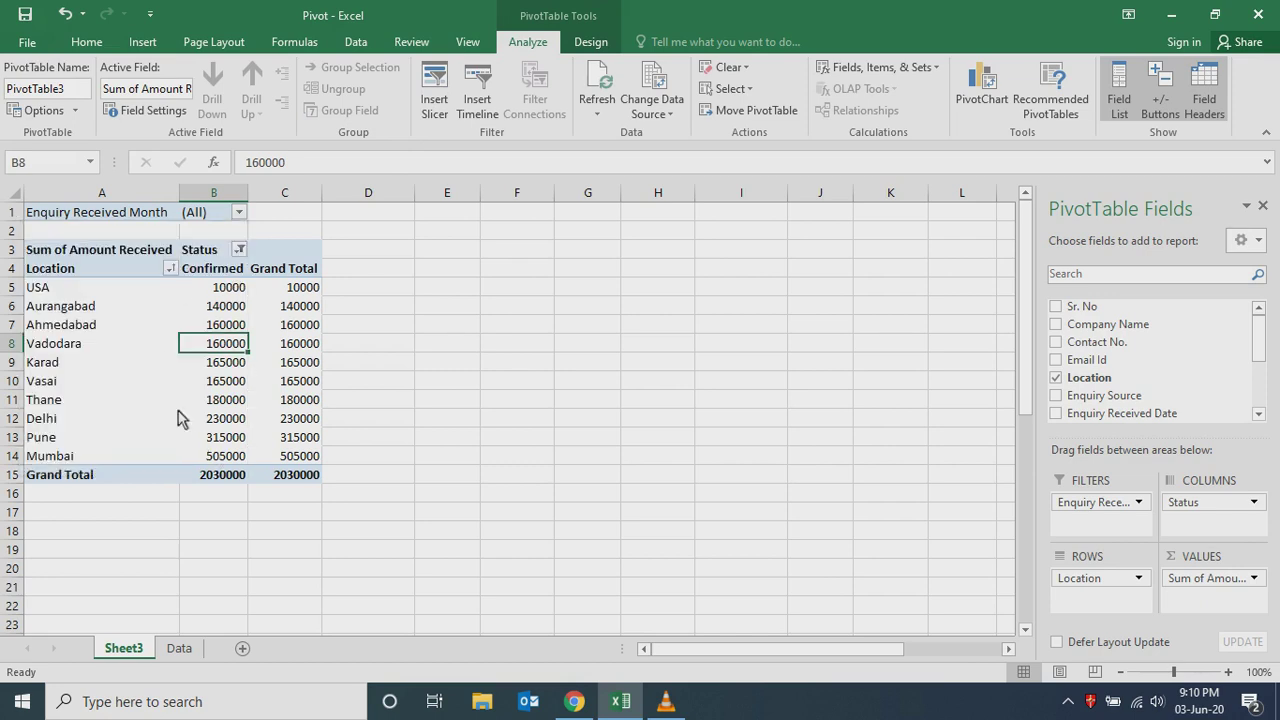
- Insert a slicer for Enquiry Received Month and place it beside the PivotTable, over columns G to I
left_click(436, 97)
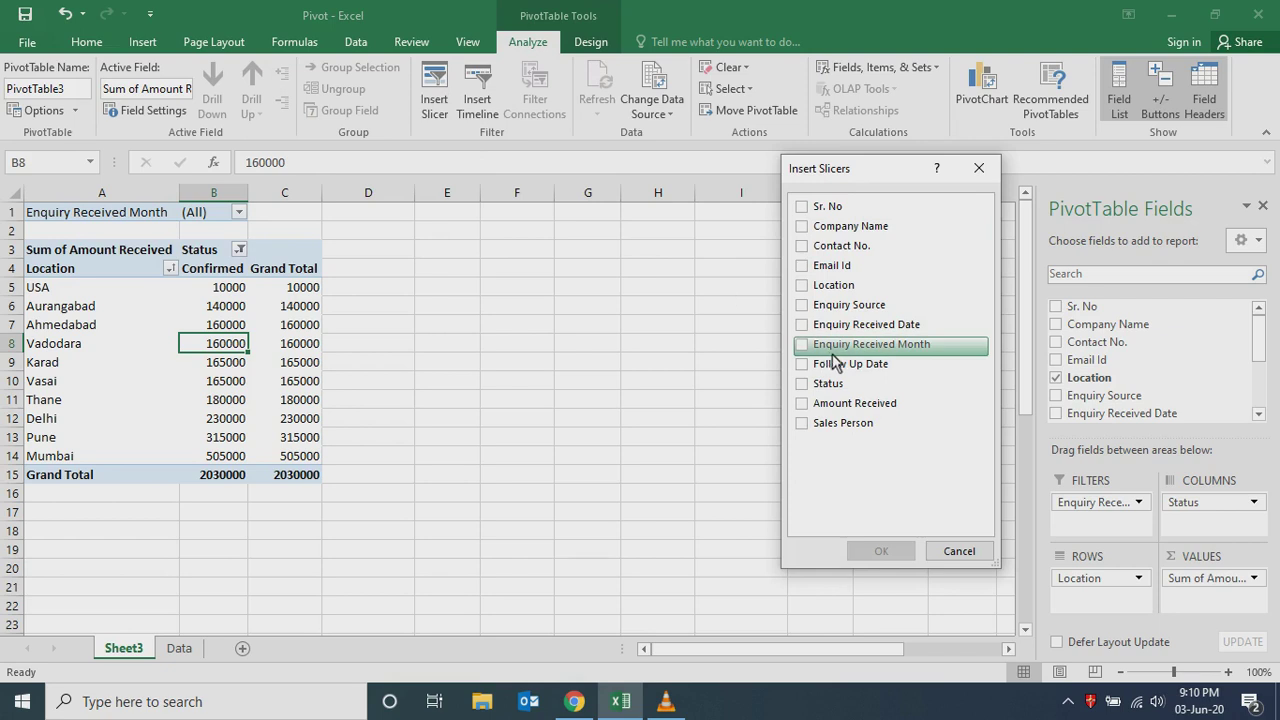
left_click(812, 346)
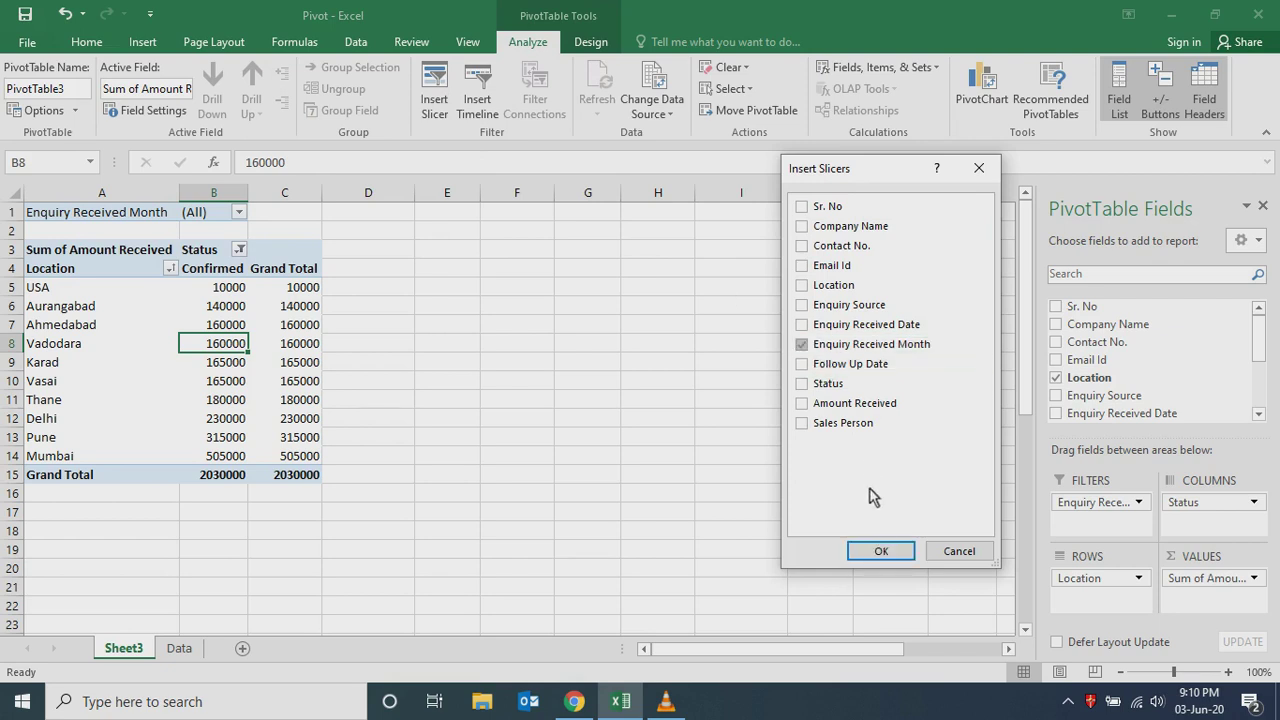
left_click(883, 551)
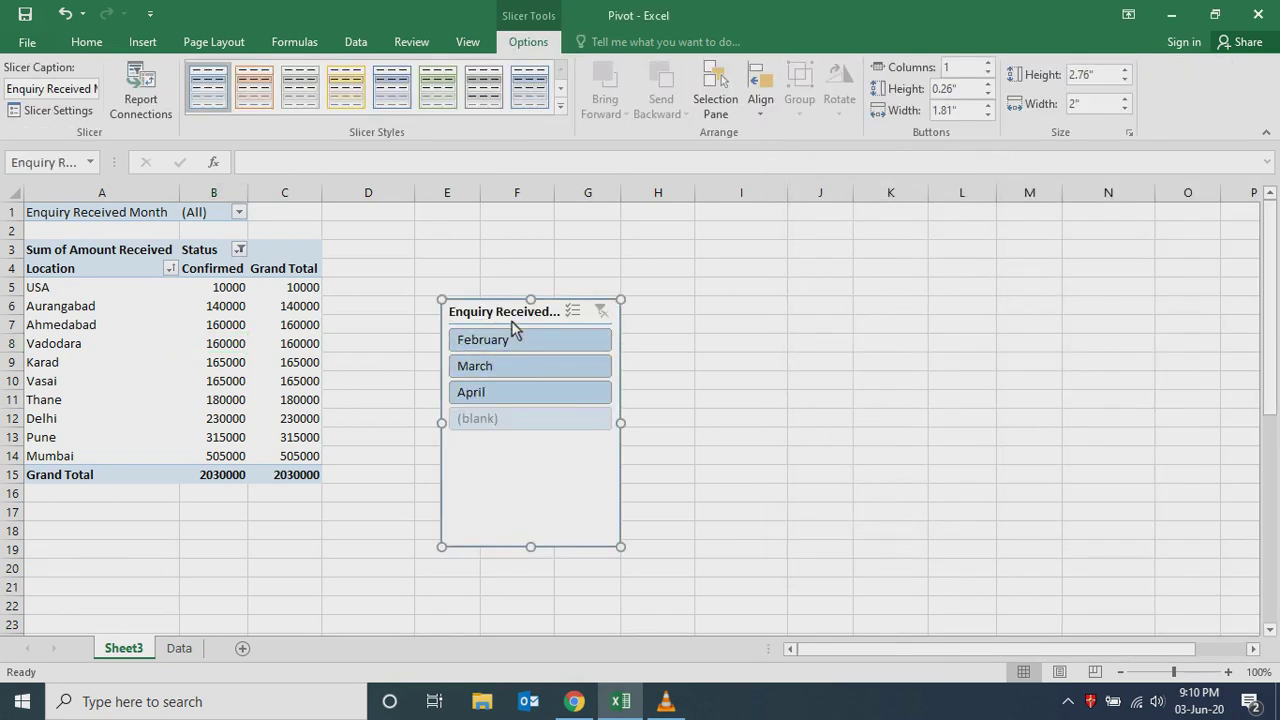
left_click_drag(505, 315, 645, 276)
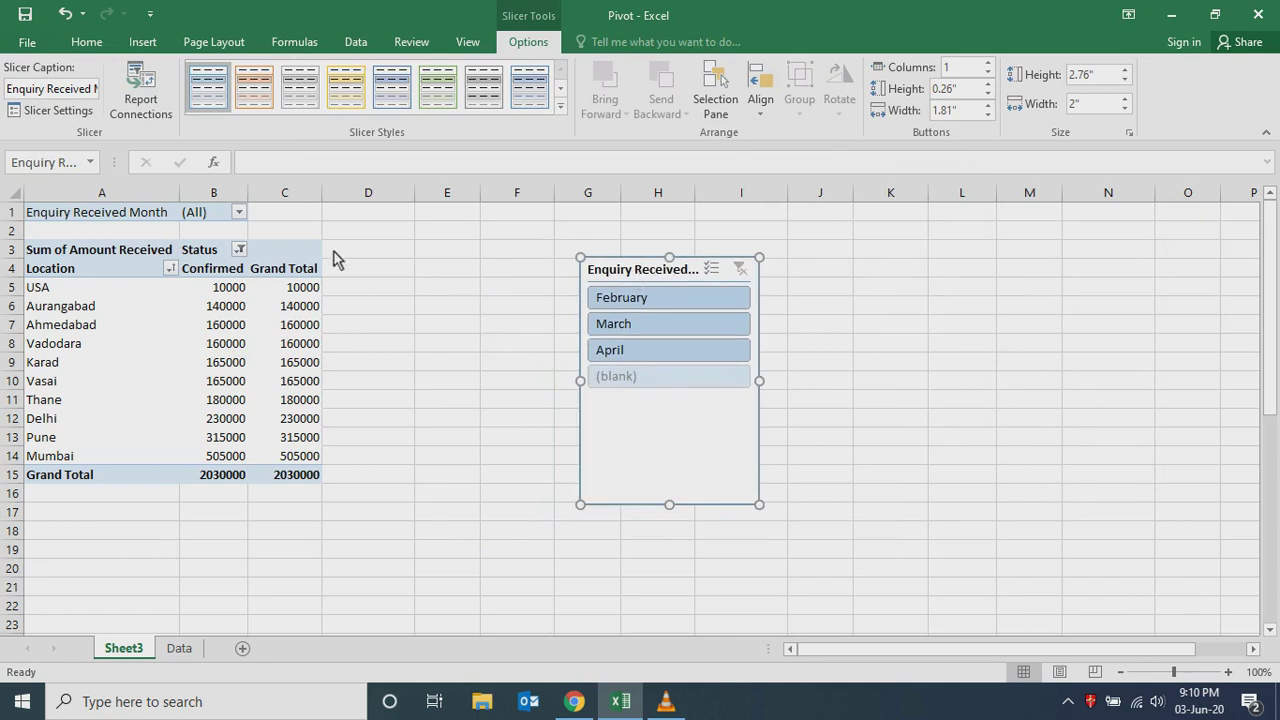
- Filter the PivotTable through the slicer by February, March and April in turn, and by March and April together using multi-select
left_click(647, 298)
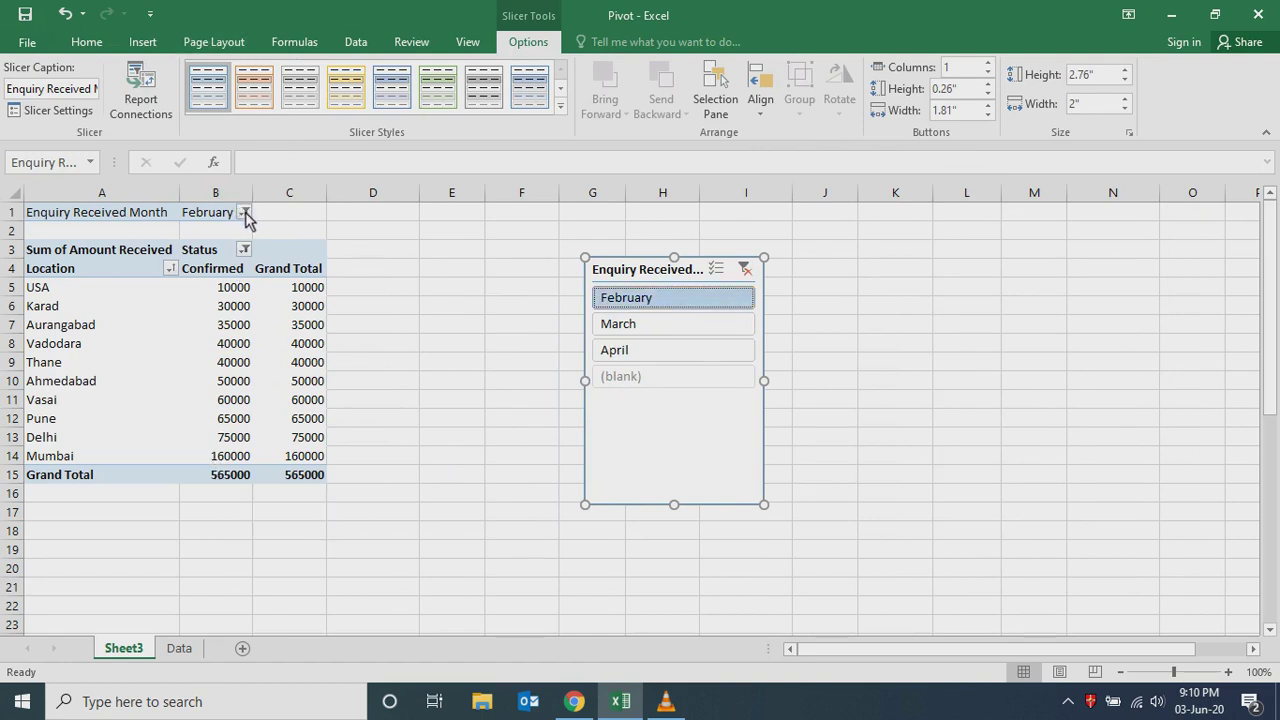
left_click(632, 333)
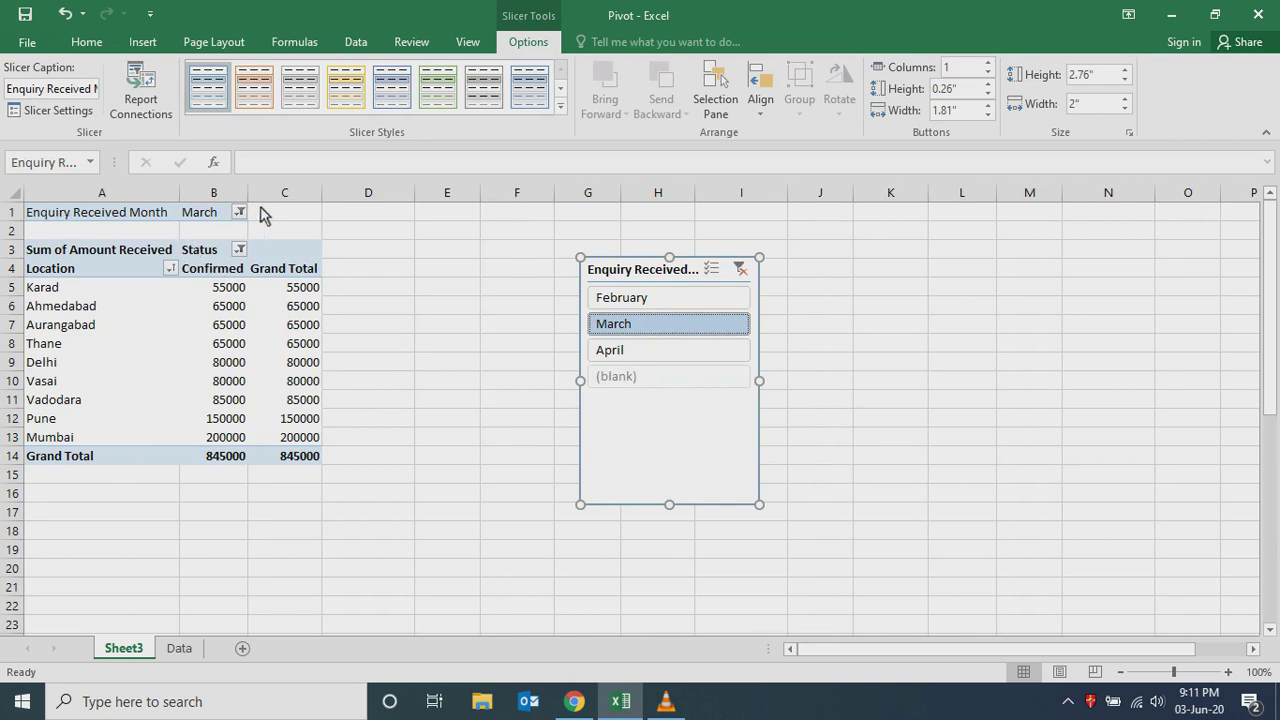
left_click(630, 356)
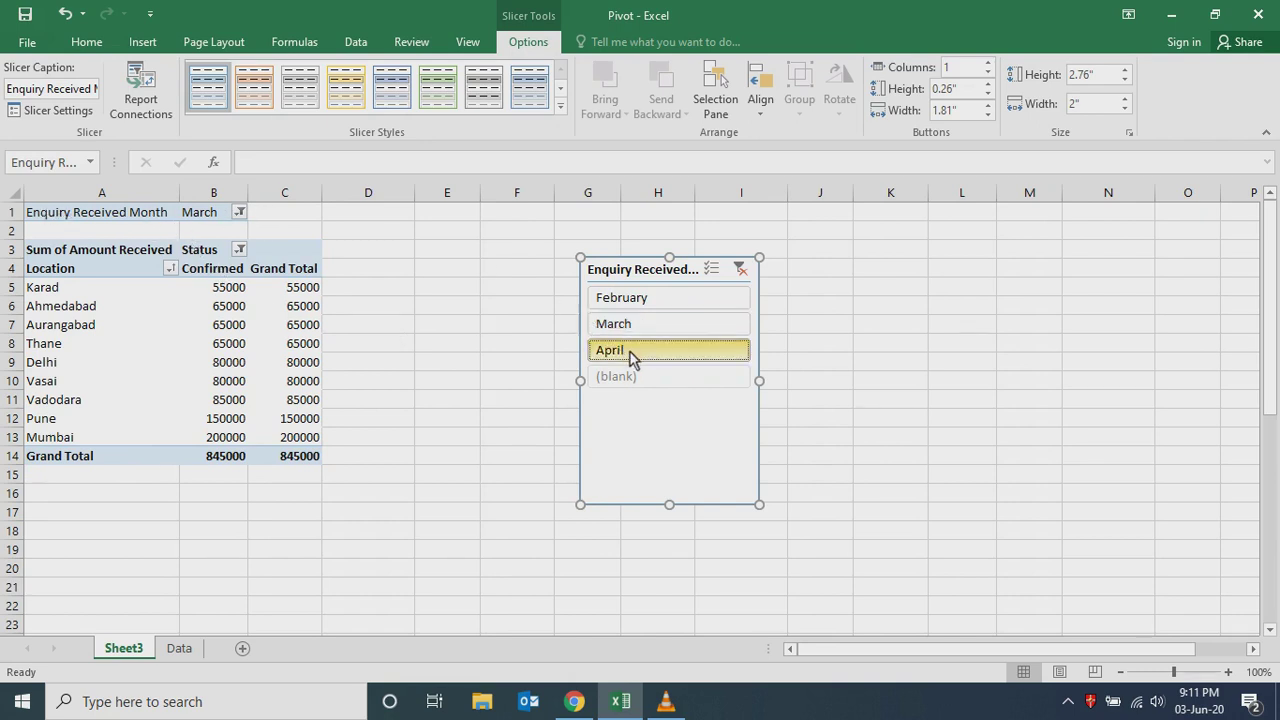
left_click(710, 271)
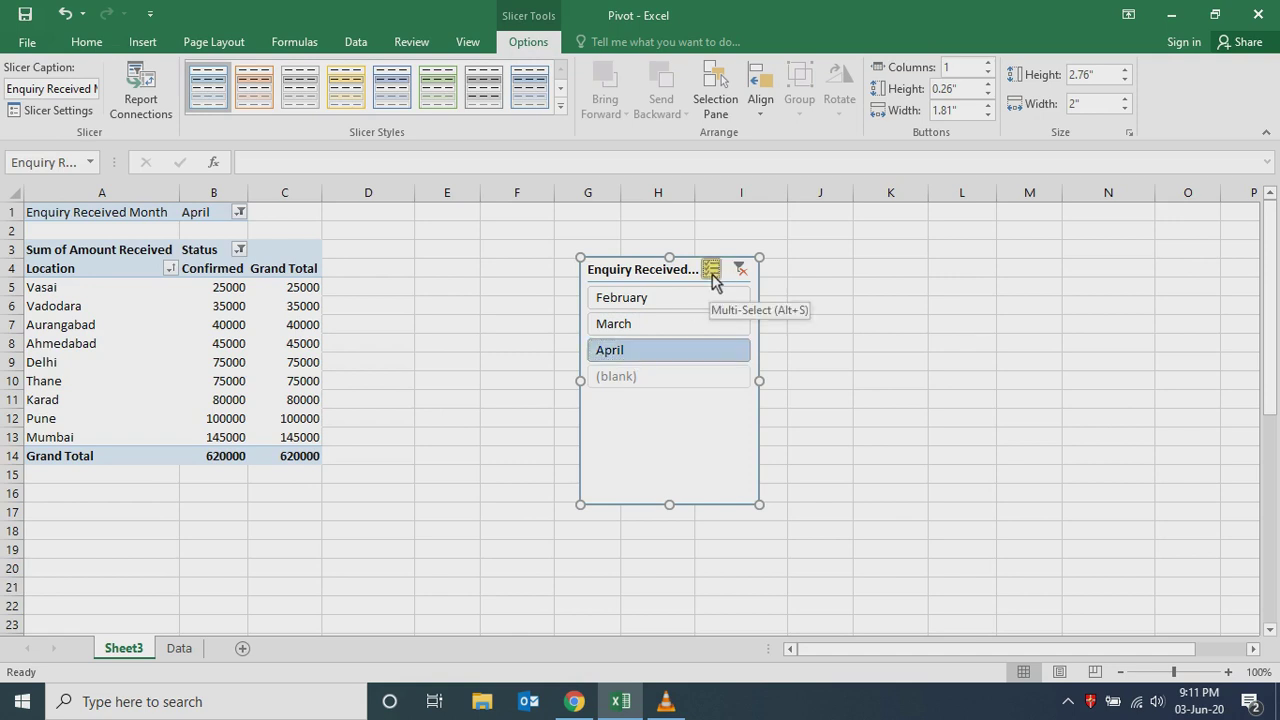
left_click(648, 330)
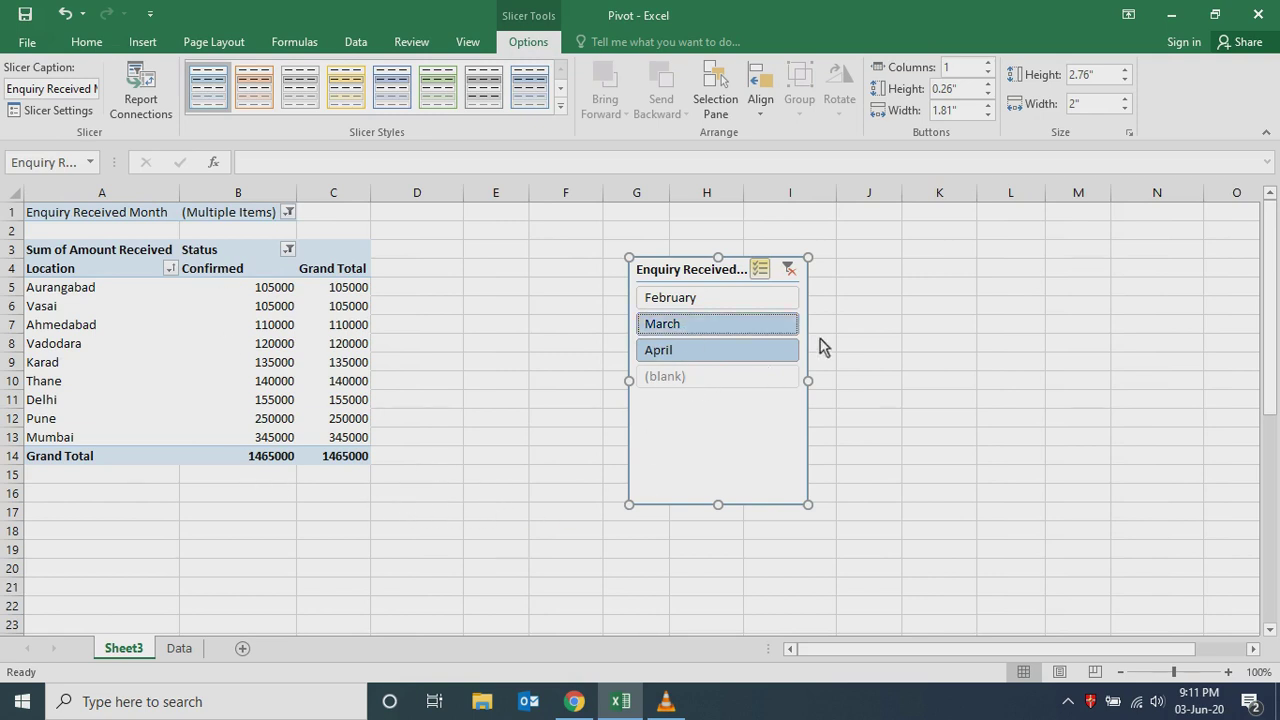
- Clear the slicer's month filter and delete the Enquiry Received Month slicer
left_click(789, 270)
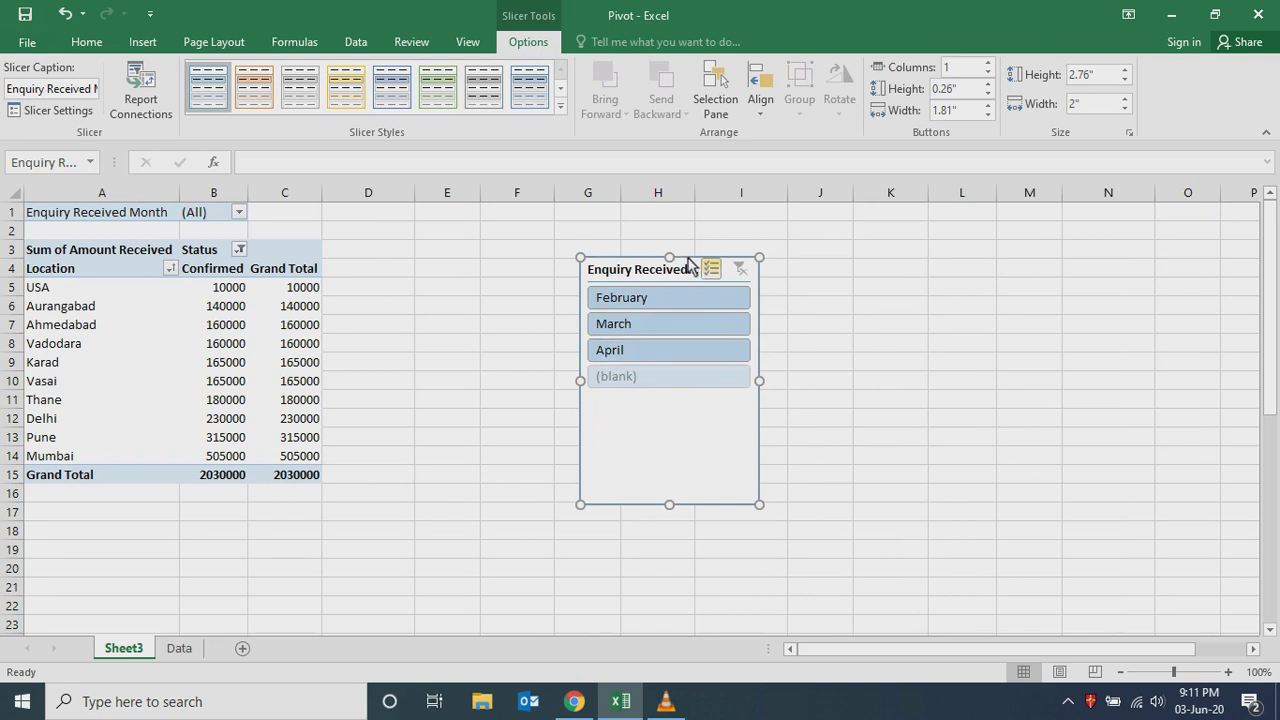
key("Delete")
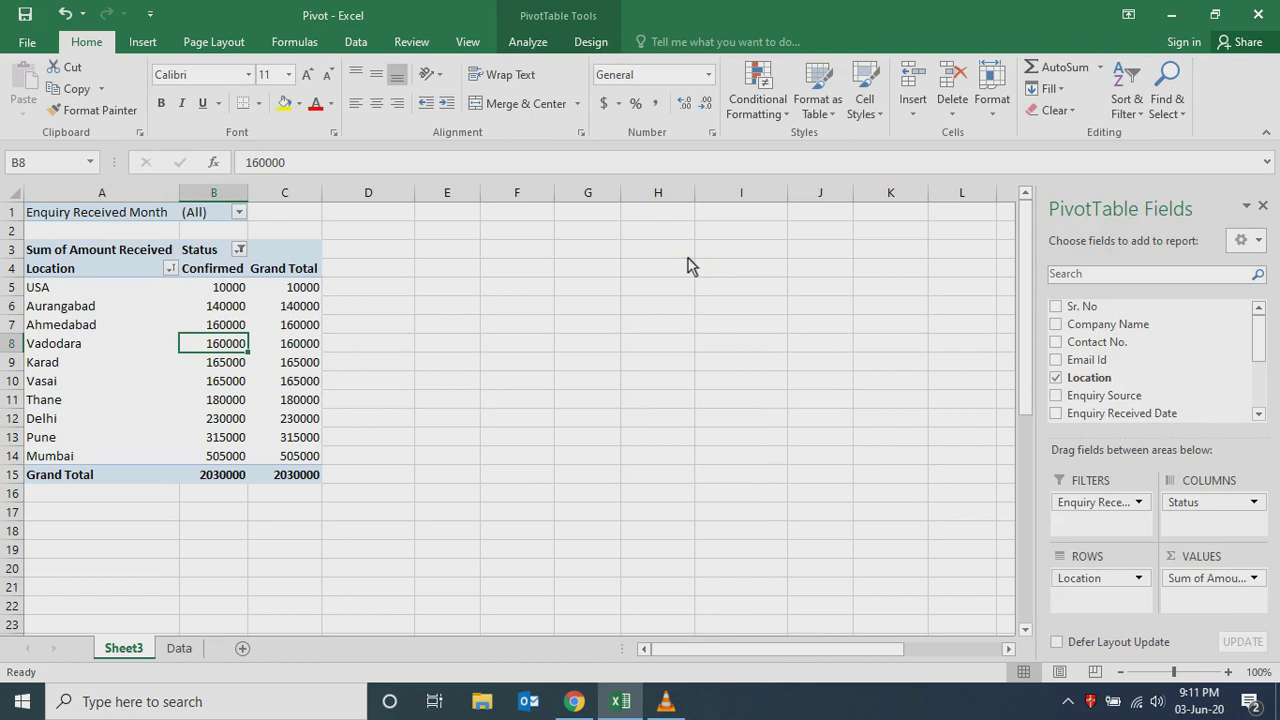
left_click(244, 393)
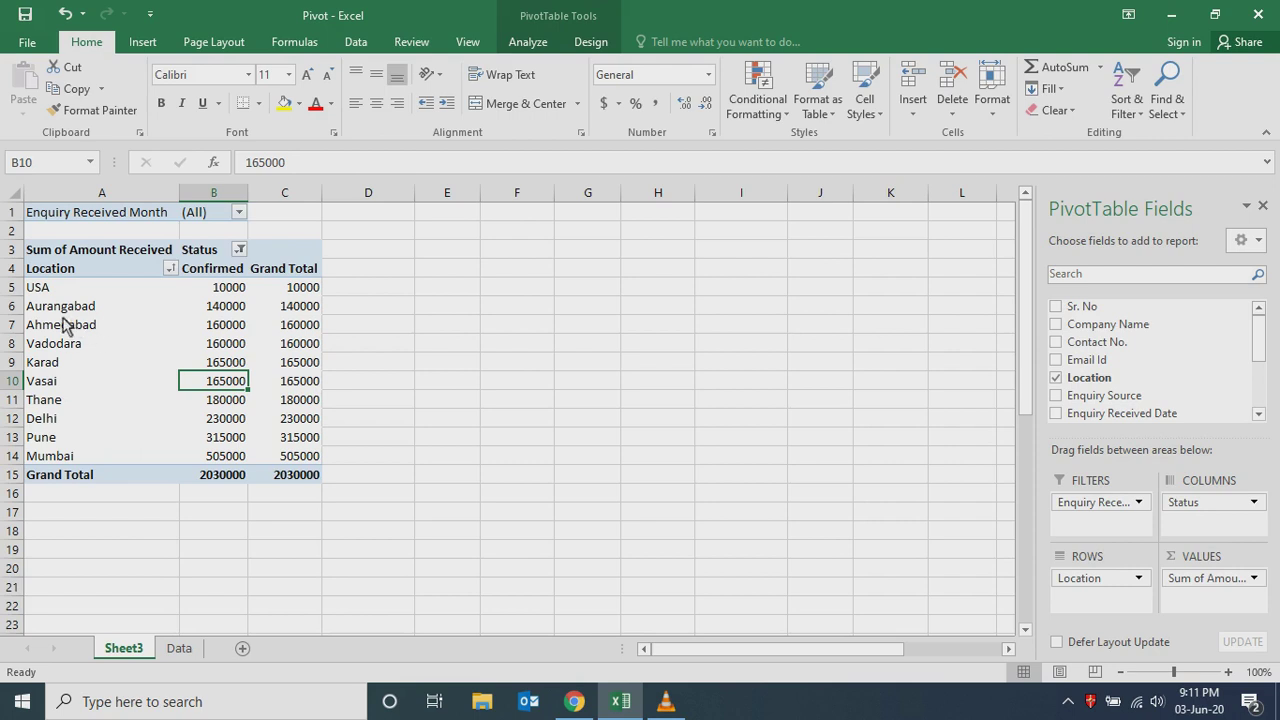
left_click(92, 333)
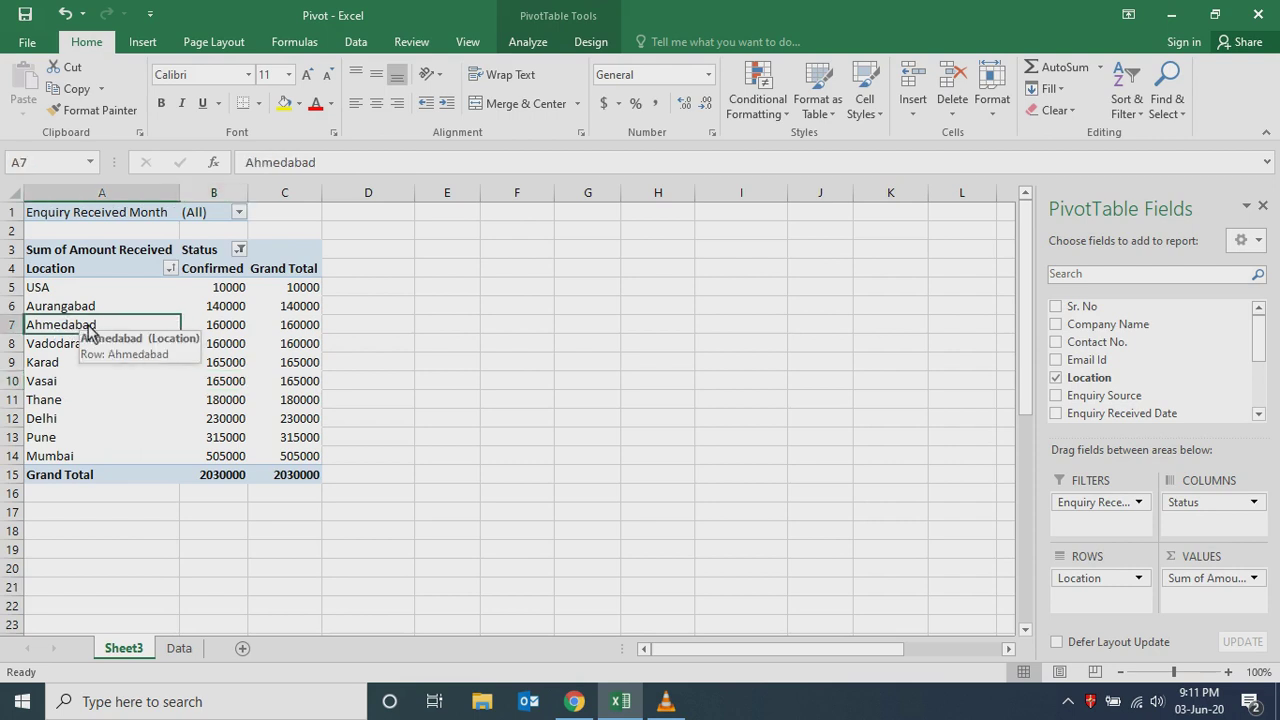